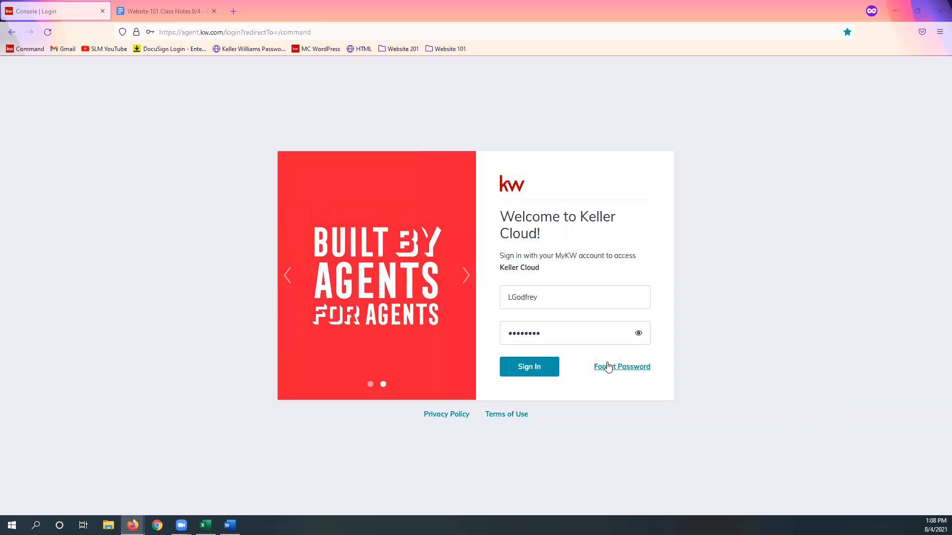
Step: Sign in to Keller Cloud and open the Marketing Profile page of the Connect settings
click(531, 374)
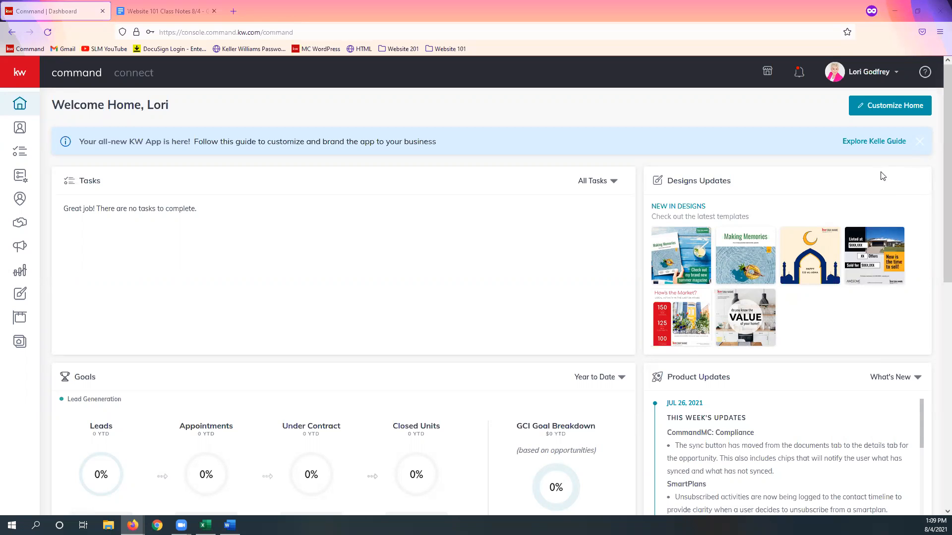
click(877, 77)
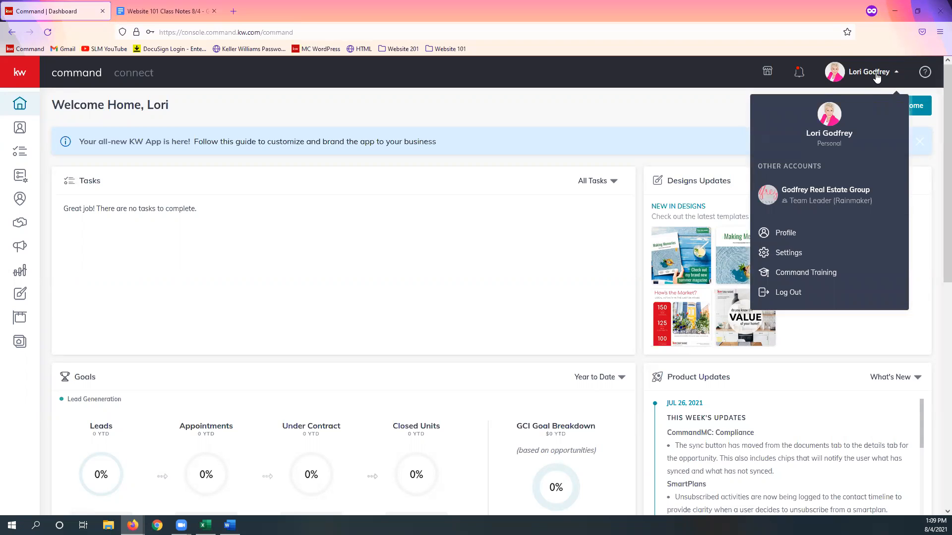
click(834, 257)
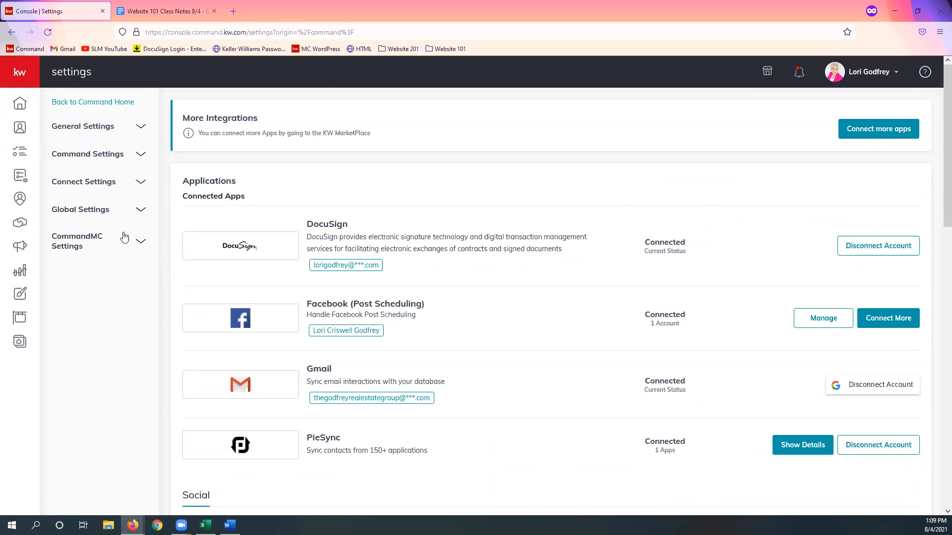
click(117, 184)
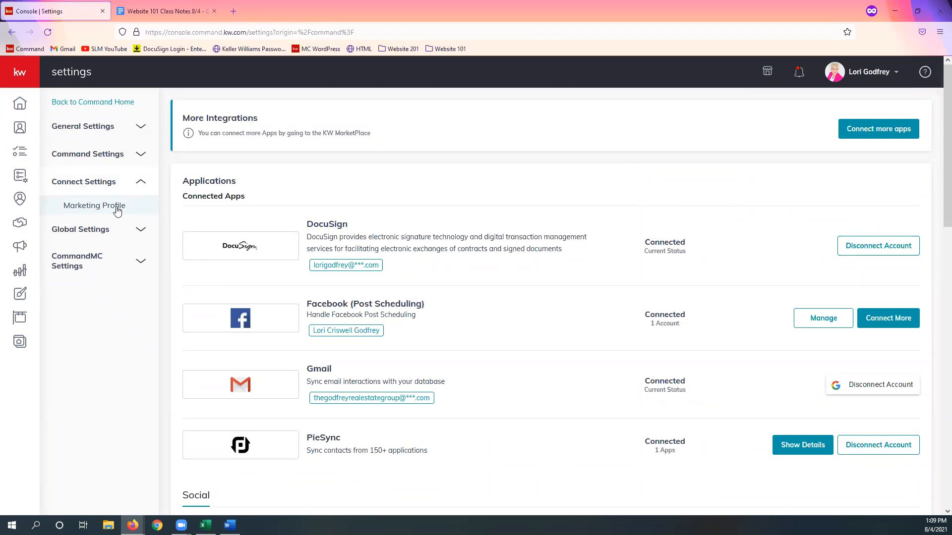
click(117, 211)
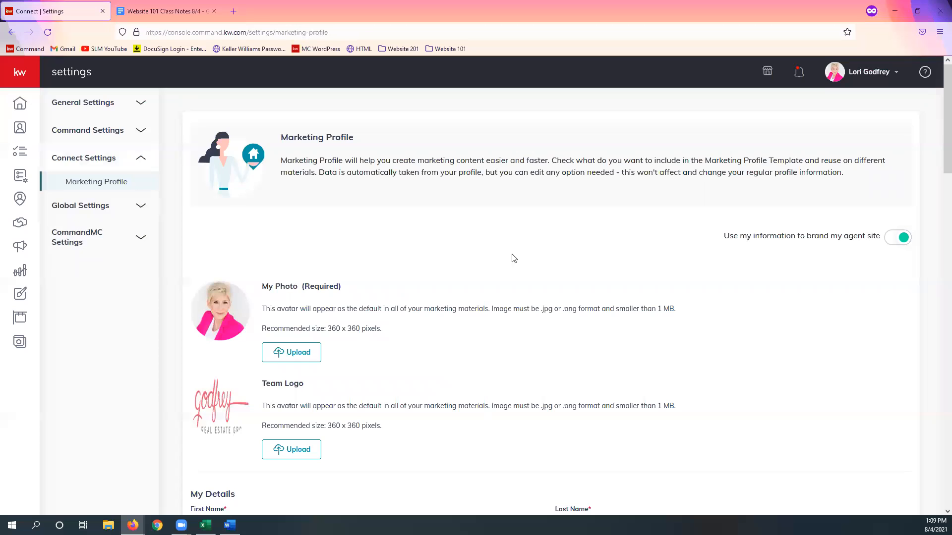
Step: Review the profile's photo and team logo sections and check the team logo options in the Website 101 class notes
scroll(625, 253, down, 1)
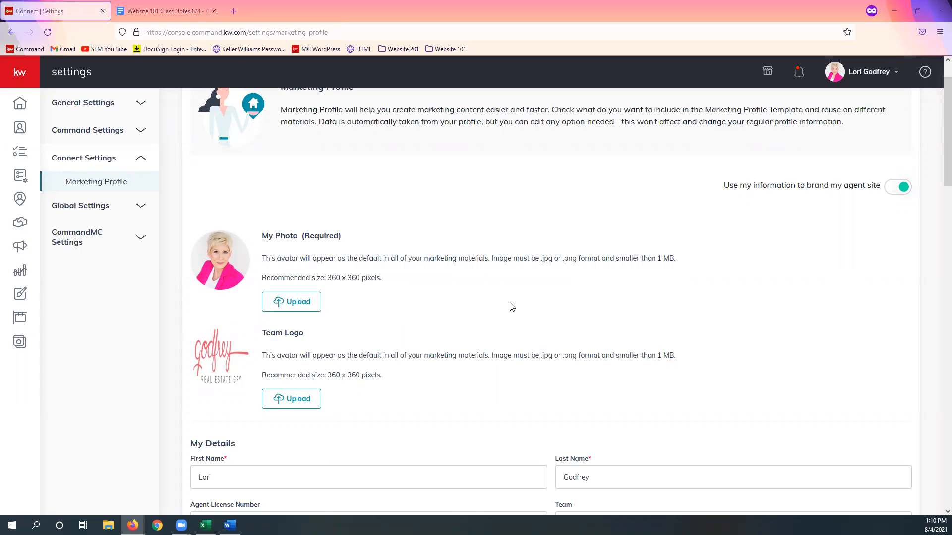
scroll(531, 337, down, 2)
scroll(532, 336, down, 1)
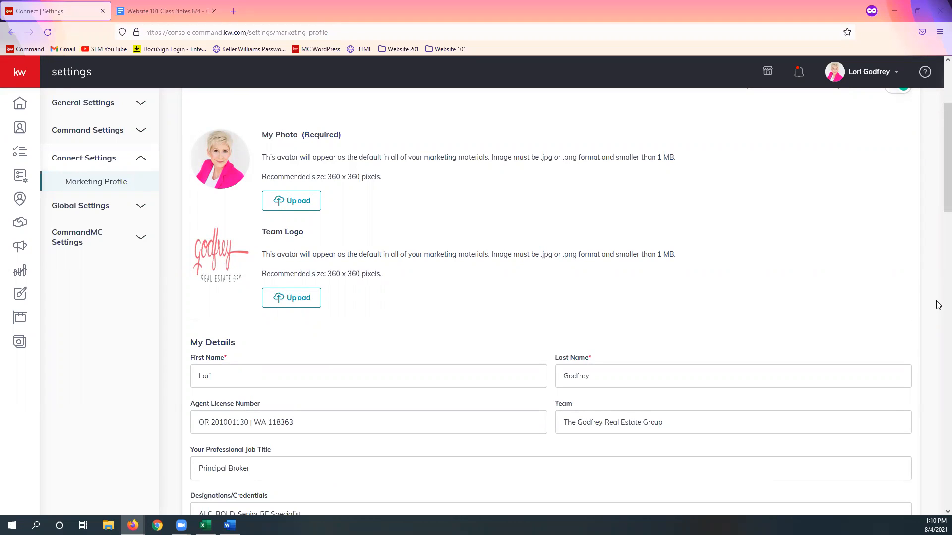
click(157, 11)
scroll(370, 252, up, 10)
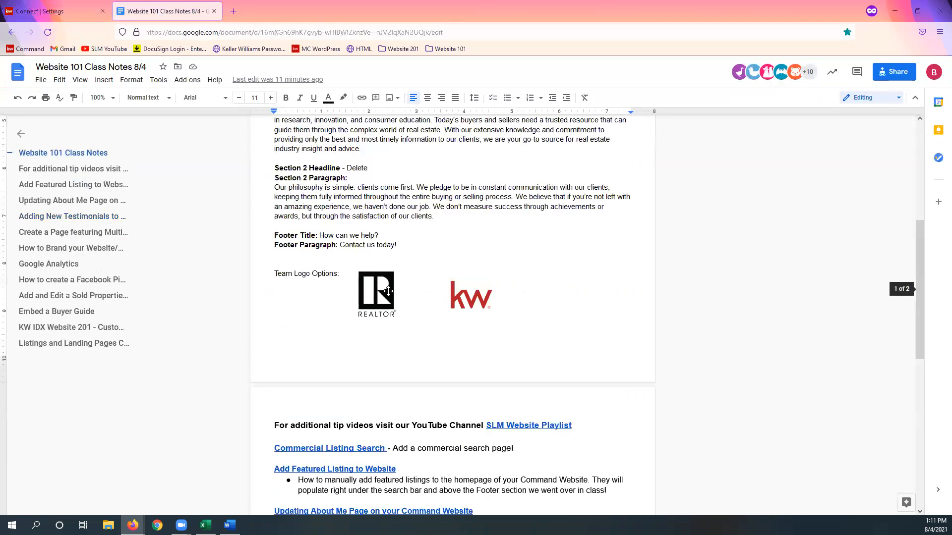
click(40, 10)
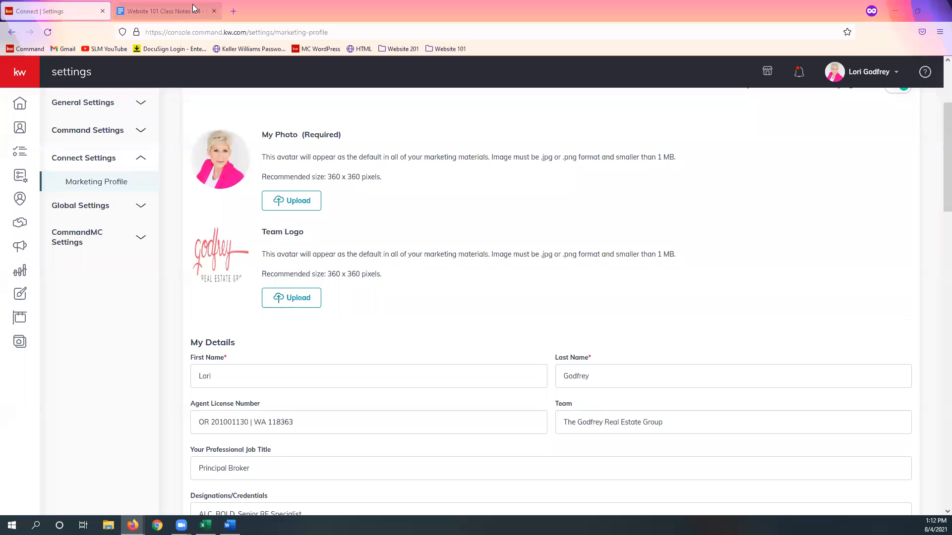
Step: Copy the sharing link of the Website 101 class notes document and return to the Marketing Profile
click(171, 11)
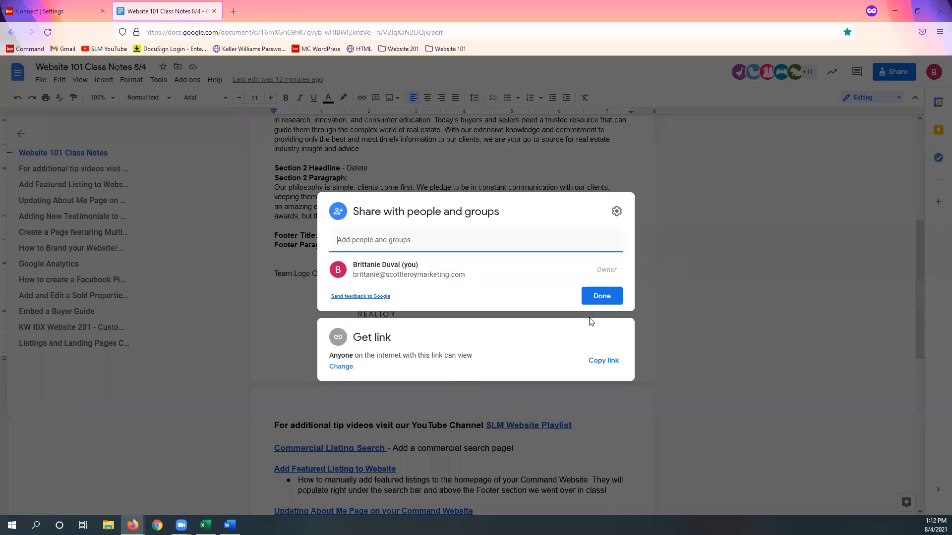
click(602, 360)
click(50, 11)
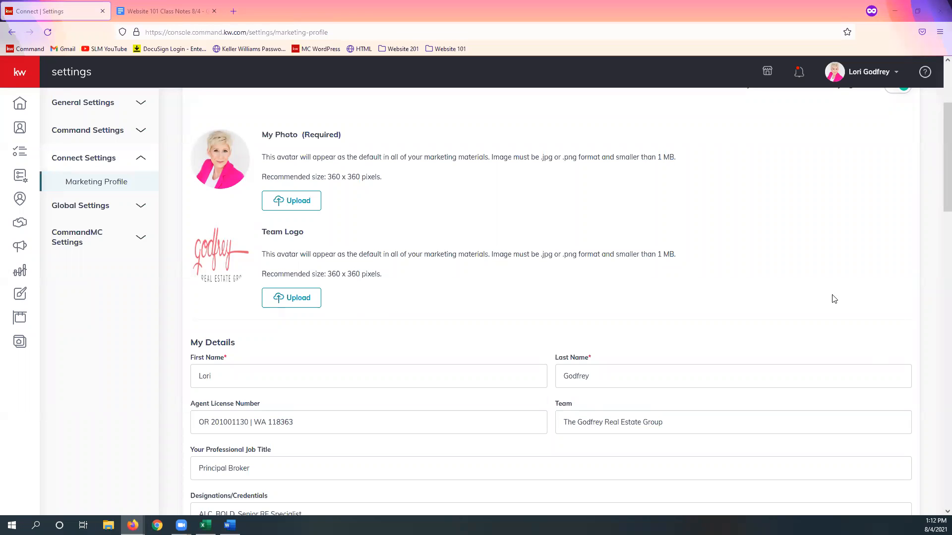
Step: Append the ® symbol to the professional job title under My Details, and remove it again
scroll(612, 293, down, 3)
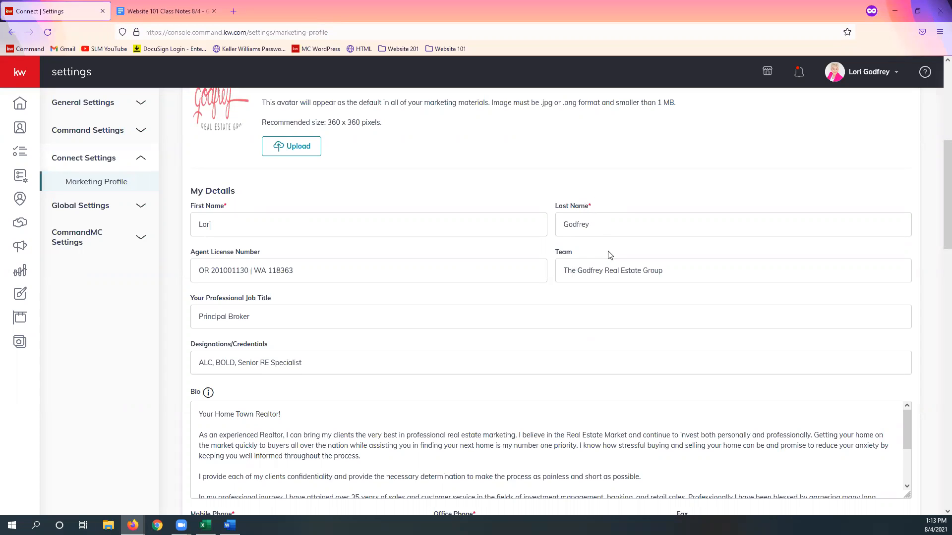
scroll(390, 289, down, 1)
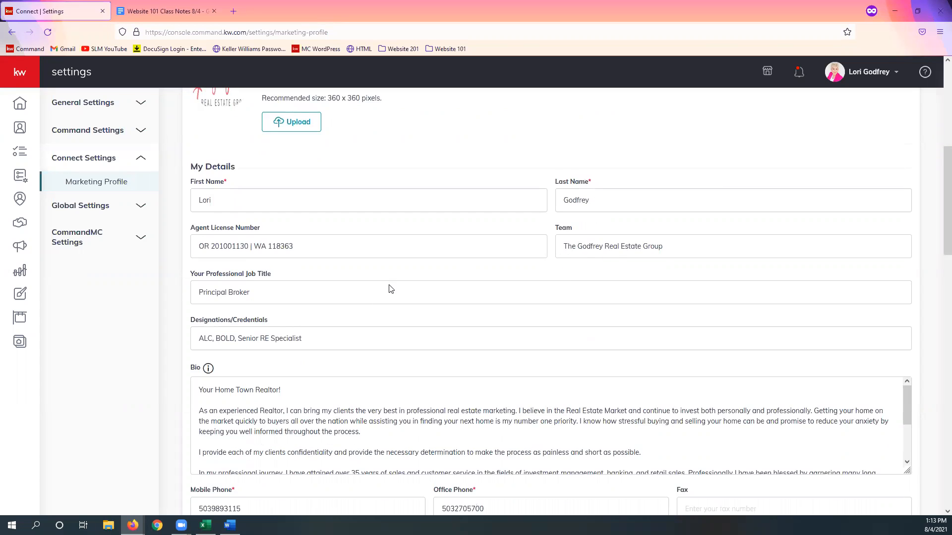
scroll(390, 289, down, 1)
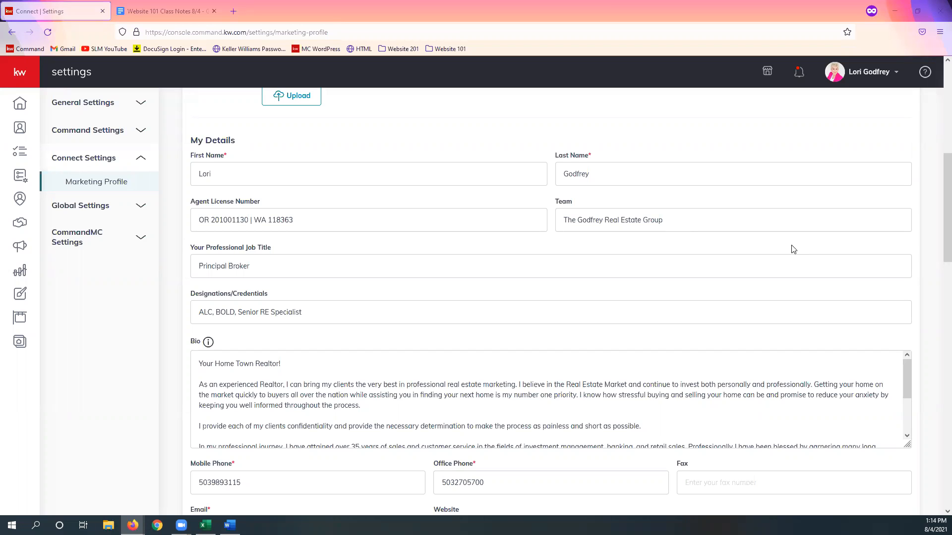
scroll(778, 293, down, 1)
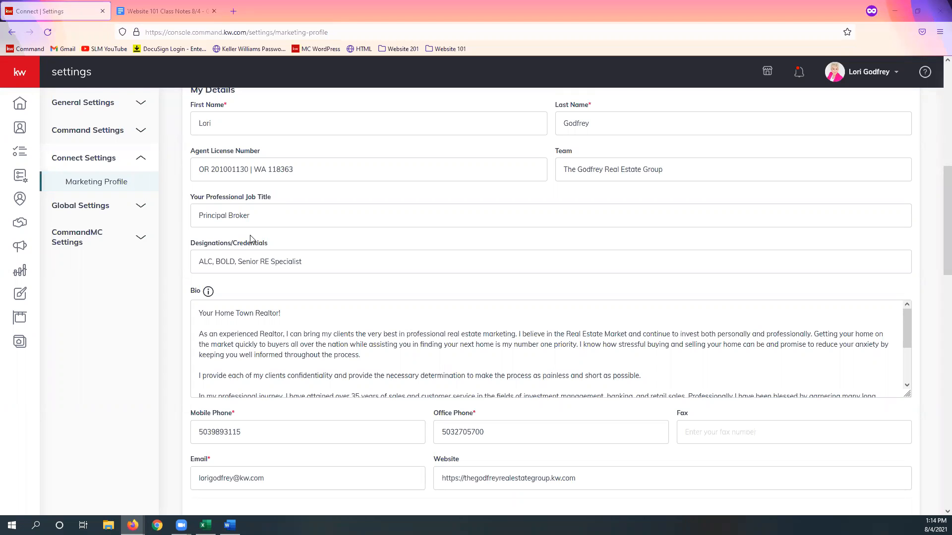
click(339, 207)
text(®)
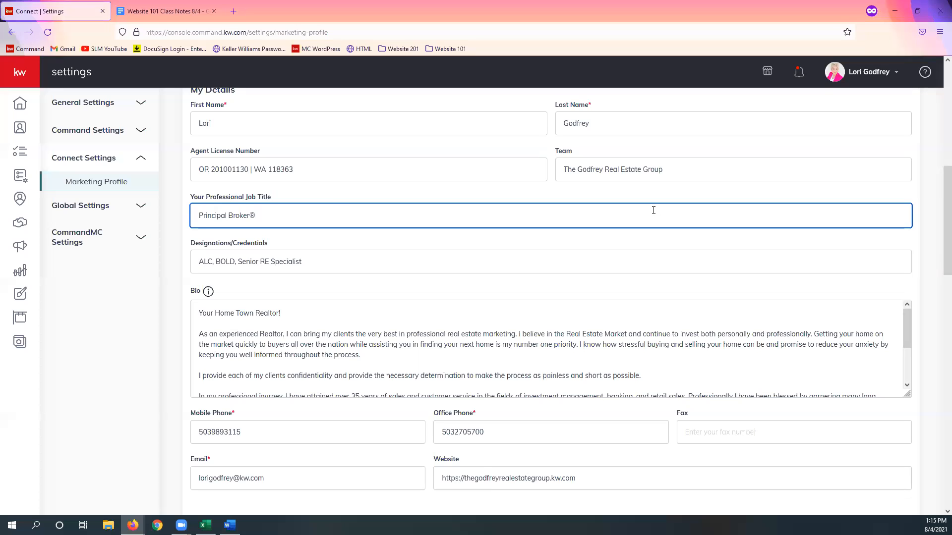
key(BackSpace)
Step: Enlarge the Bio text box until the whole biography fits, and place the cursor at the end of its text
scroll(508, 251, down, 1)
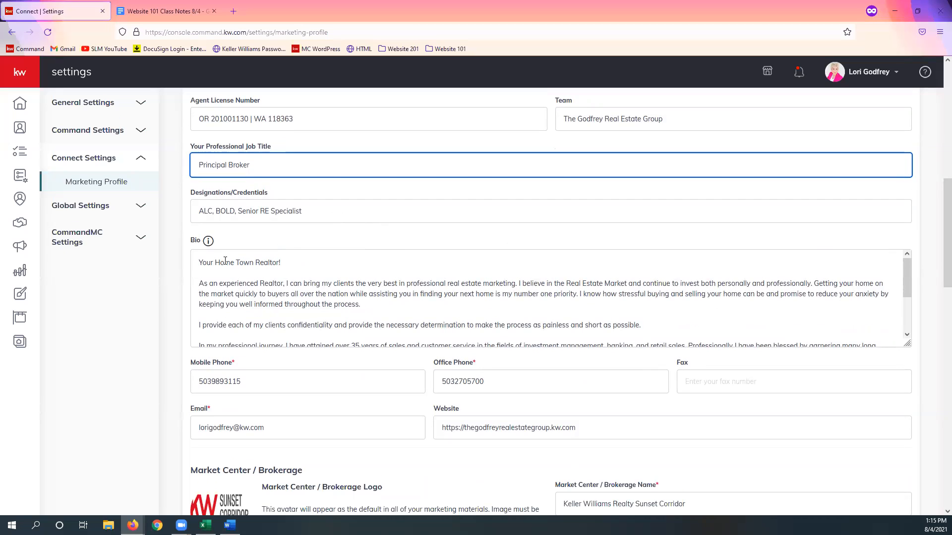
scroll(225, 262, down, 1)
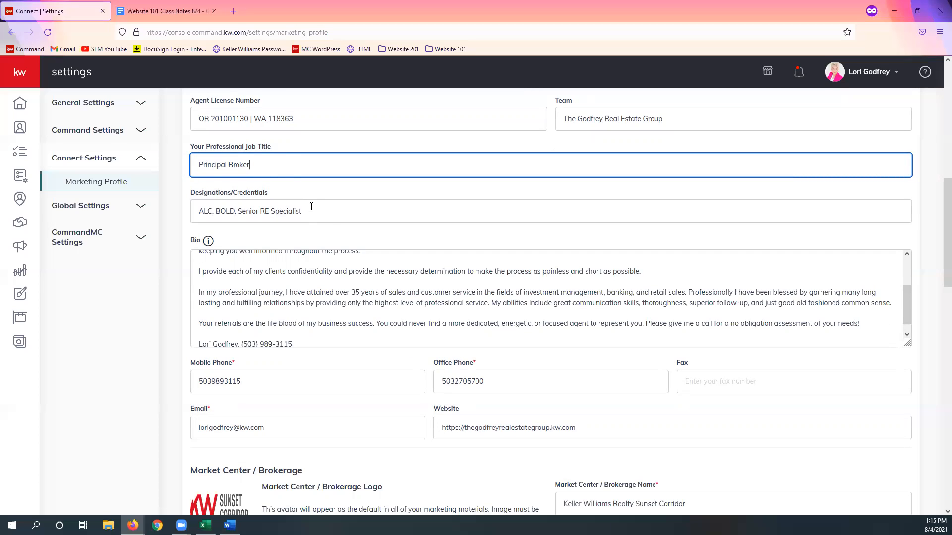
click(329, 231)
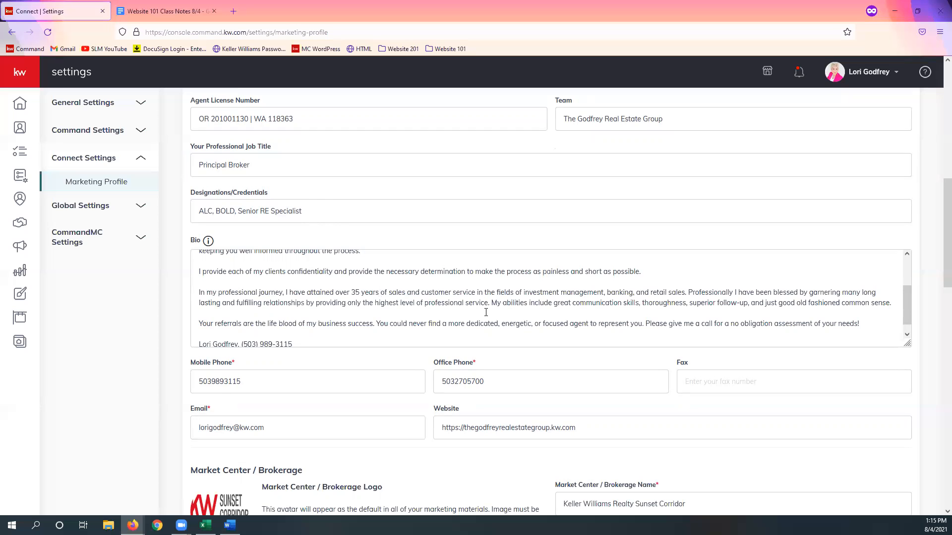
scroll(462, 311, up, 2)
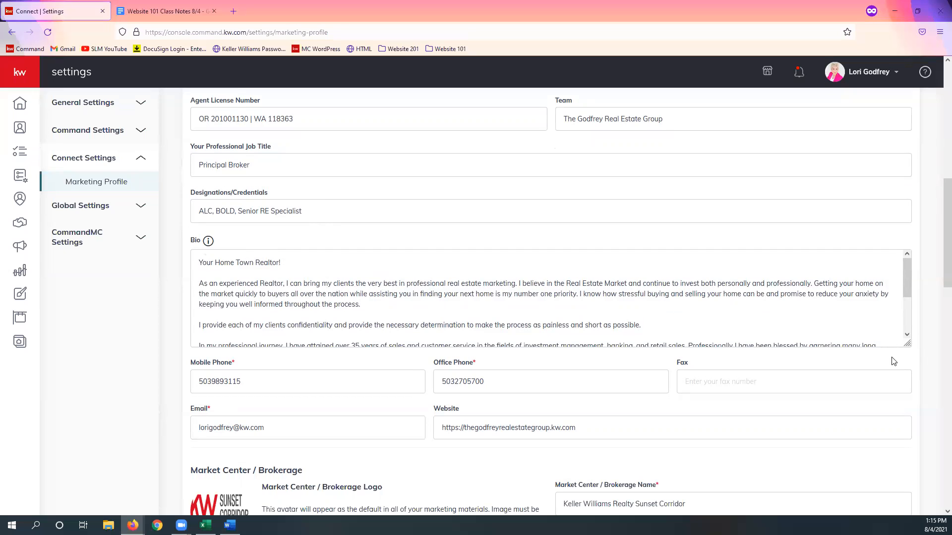
drag(907, 343, 906, 467)
click(296, 266)
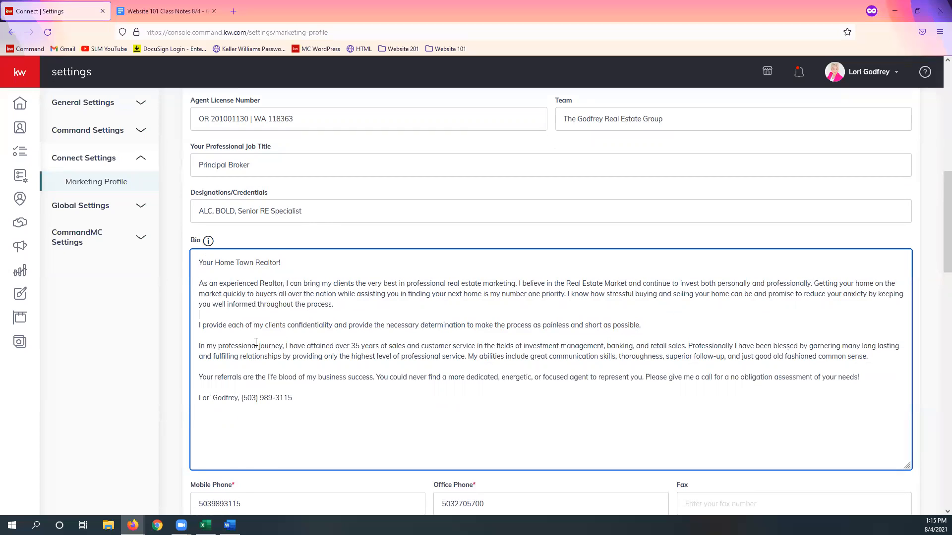
click(293, 391)
Step: Review the contact details below the bio and highlight the kw.com part of the Website address
scroll(578, 438, down, 1)
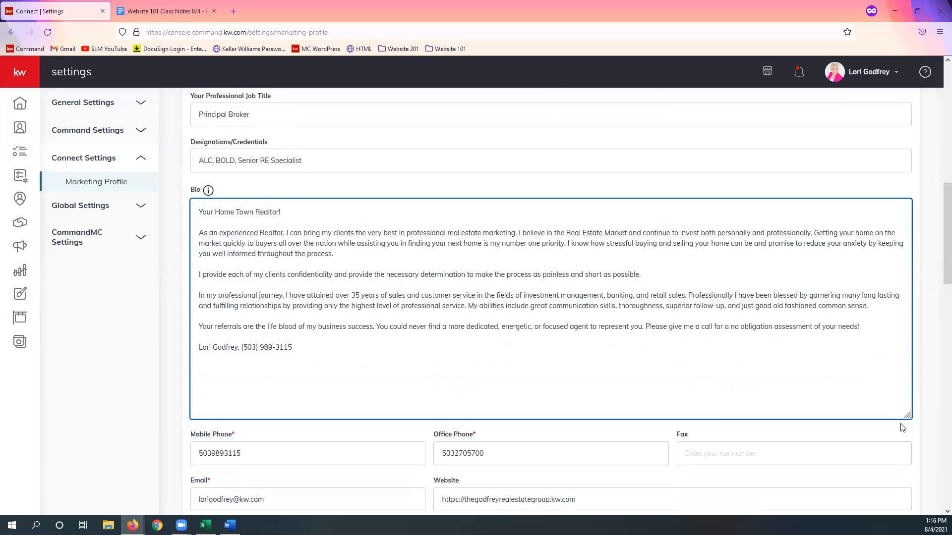
scroll(892, 426, down, 3)
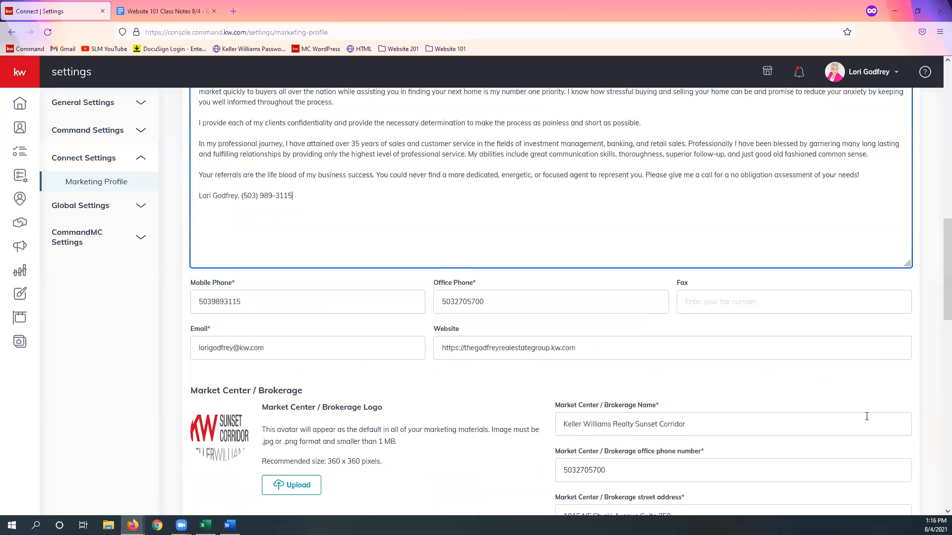
scroll(867, 416, down, 1)
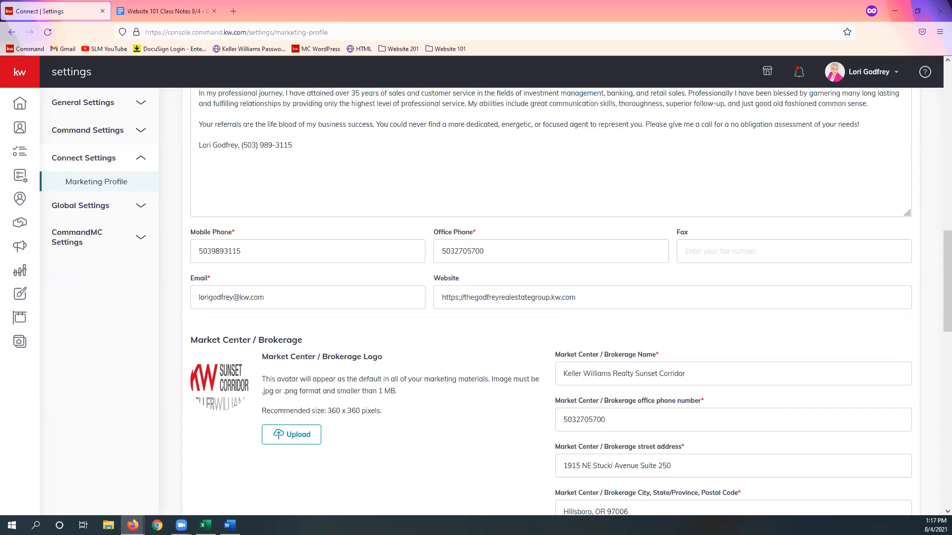
scroll(749, 333, down, 1)
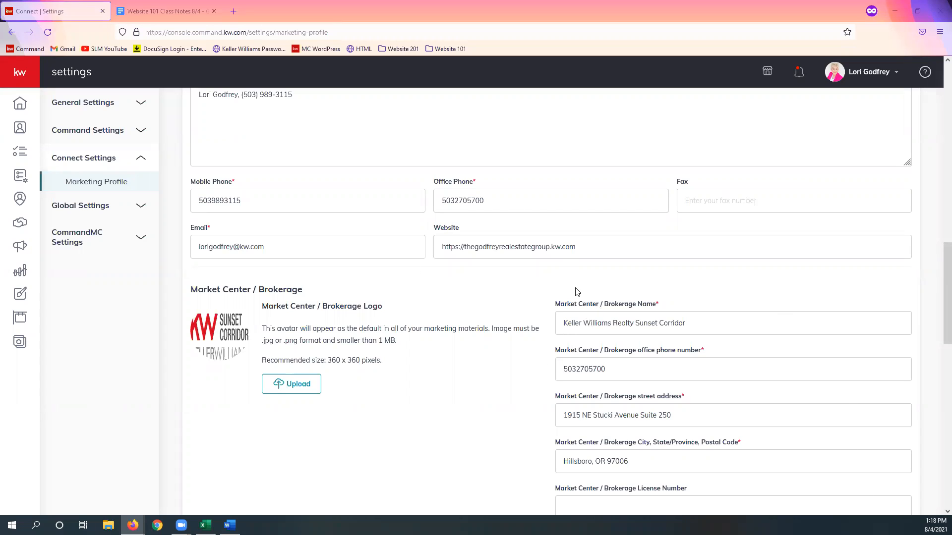
triple_click(583, 246)
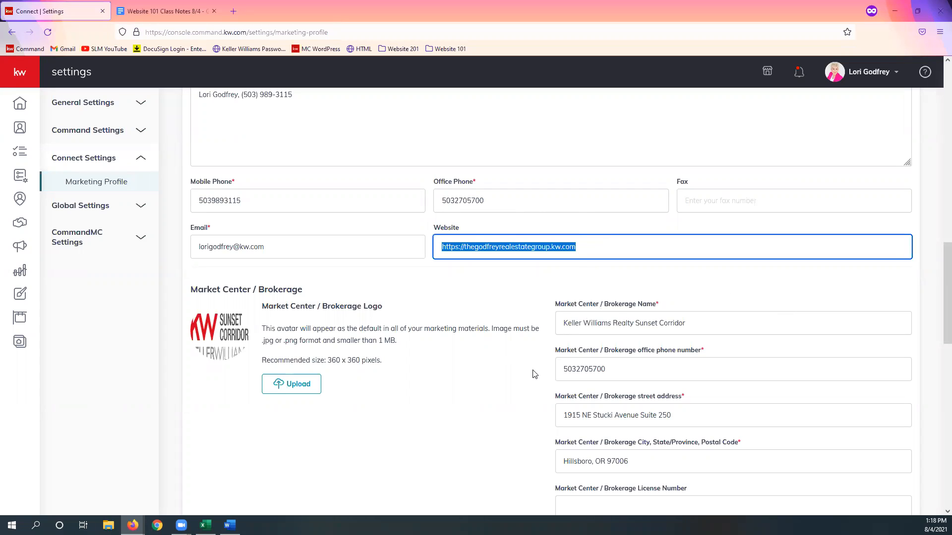
click(552, 247)
key(shift+End)
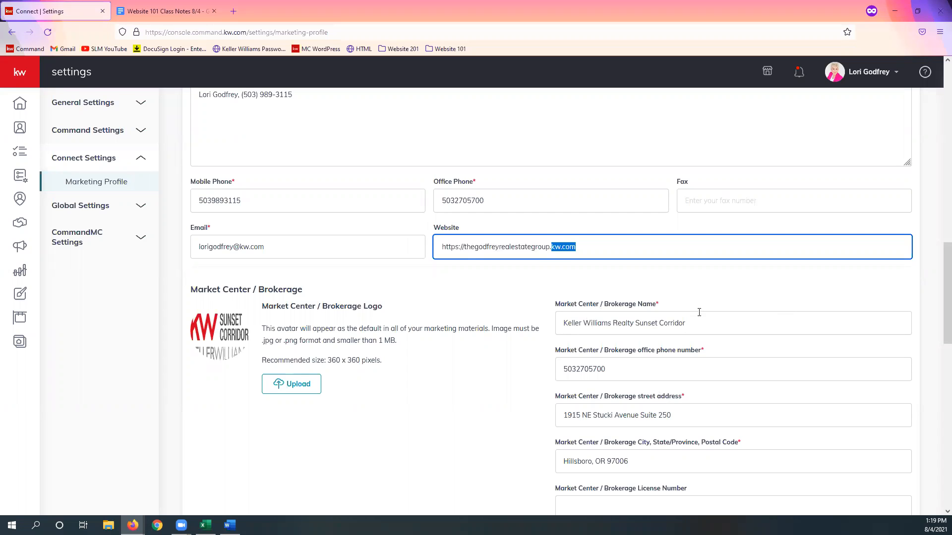
click(465, 248)
text(www.)
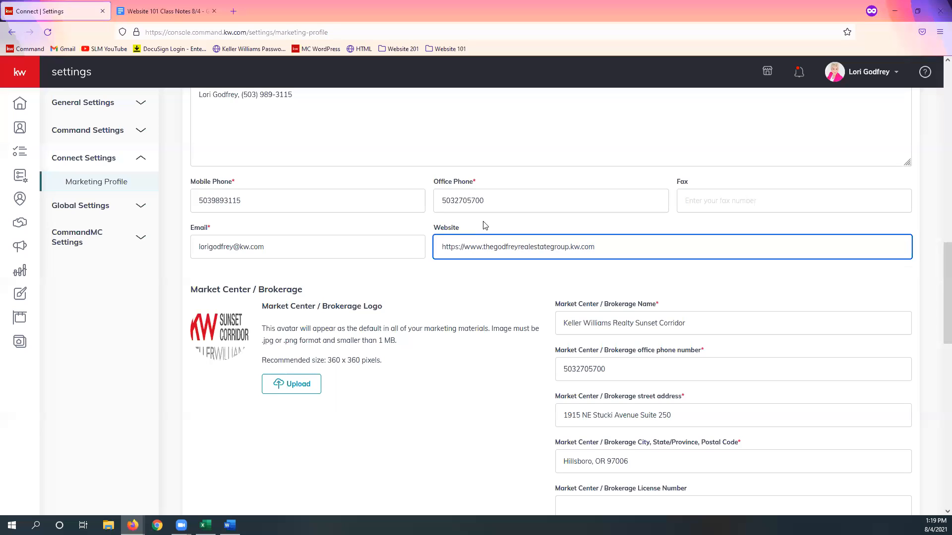
key(BackSpace)
key(BackSpace)
key(BackSpace)
key(BackSpace)
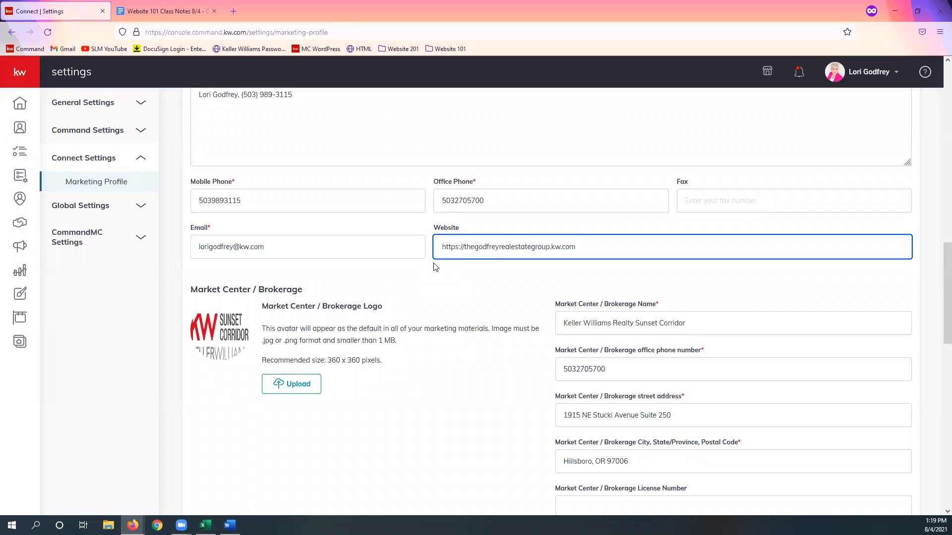
click(464, 247)
key(BackSpace)
key(BackSpace)
key(BackSpace)
key(BackSpace)
key(BackSpace)
key(BackSpace)
key(BackSpace)
key(BackSpace)
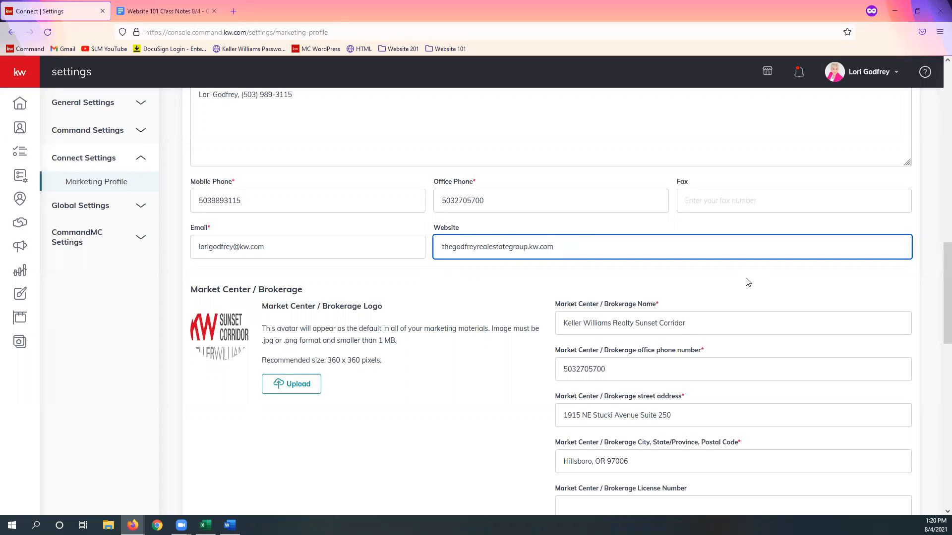
text(http://)
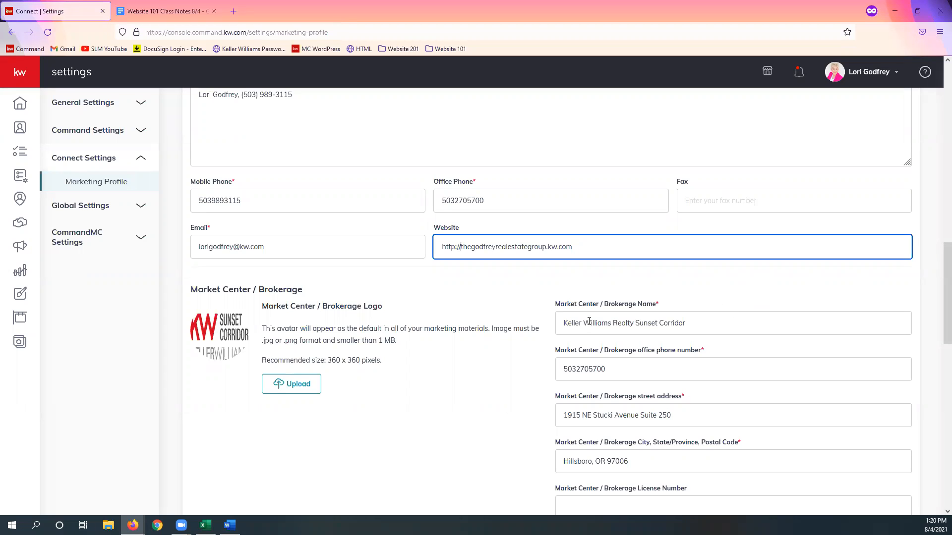
Step: Review the Market Center / Brokerage section, highlighting the words Williams Realty in the brokerage name
scroll(522, 302, down, 1)
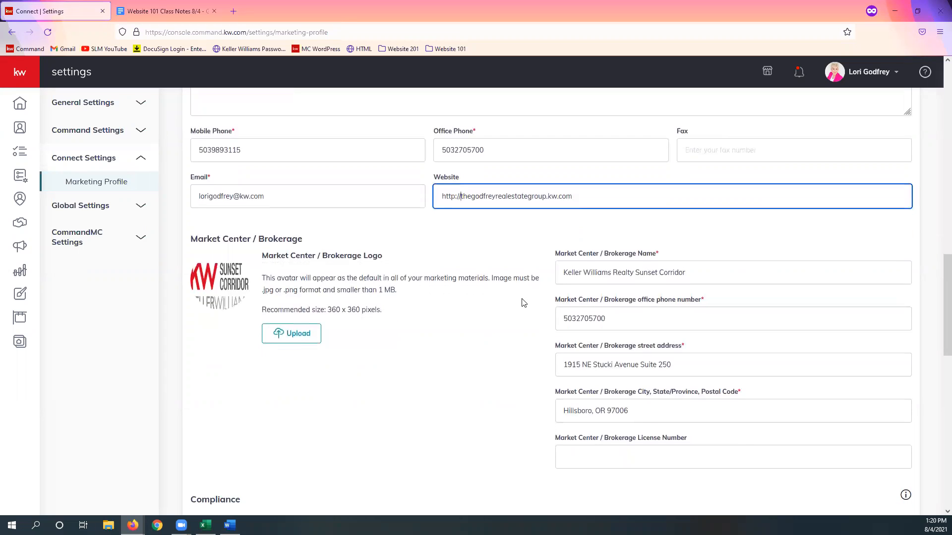
scroll(524, 301, down, 1)
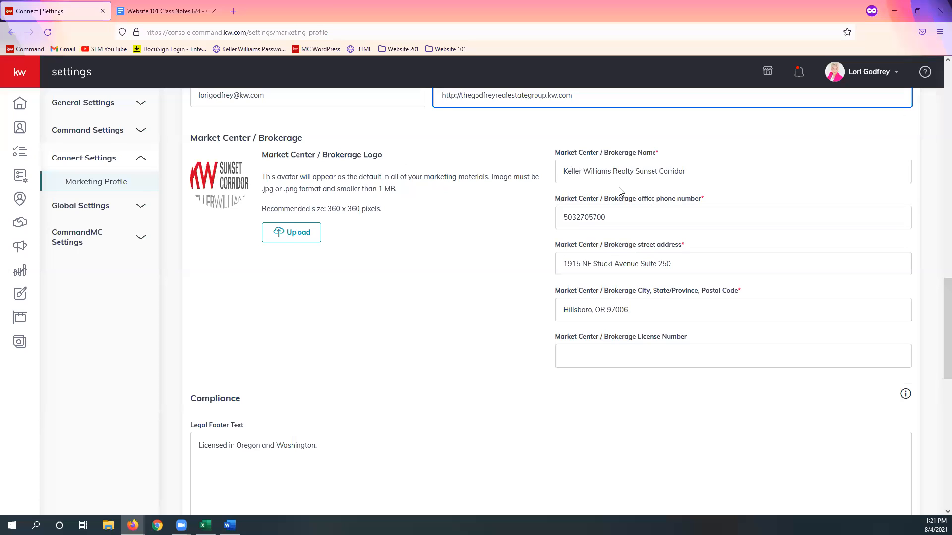
drag(630, 171, 585, 168)
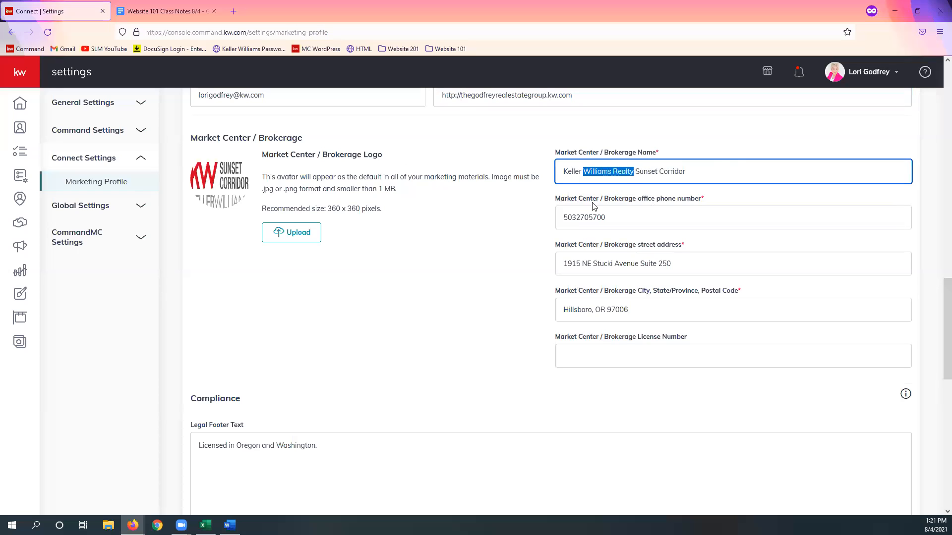
click(626, 191)
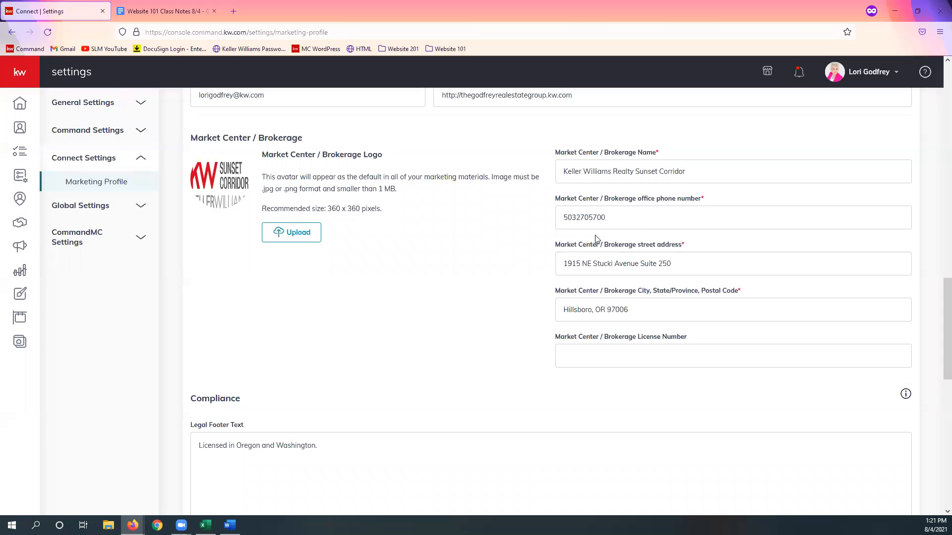
Step: Review the Market Center / Brokerage contact details and the legal footer text in the Compliance section
scroll(597, 240, up, 3)
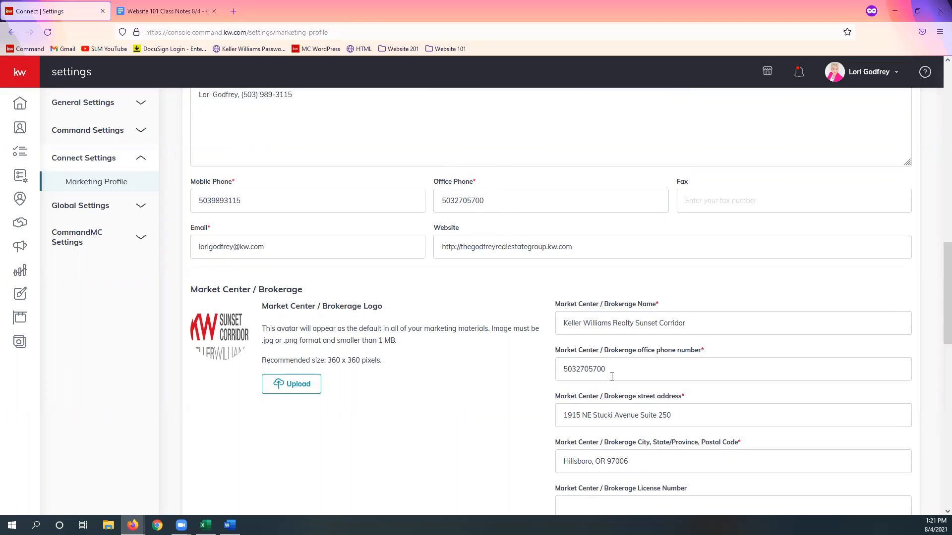
scroll(612, 374, down, 1)
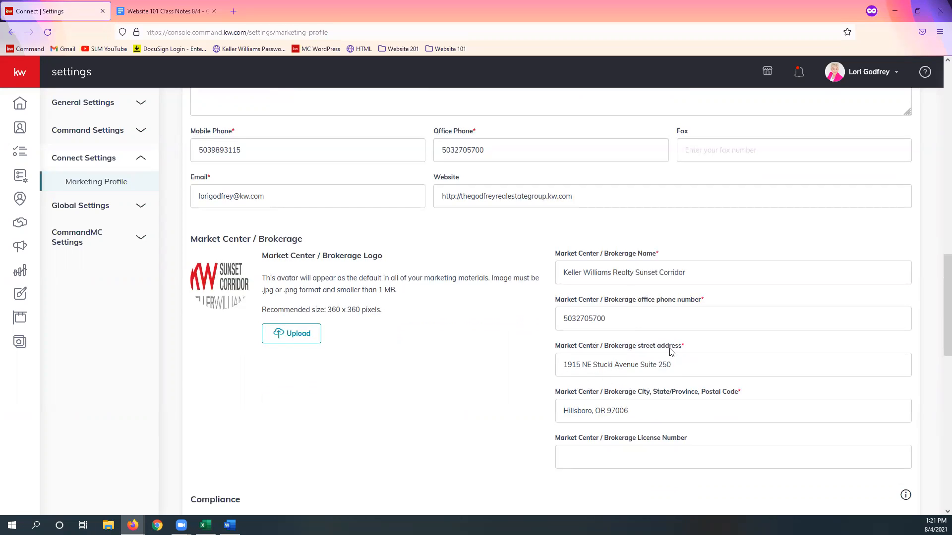
scroll(670, 351, down, 2)
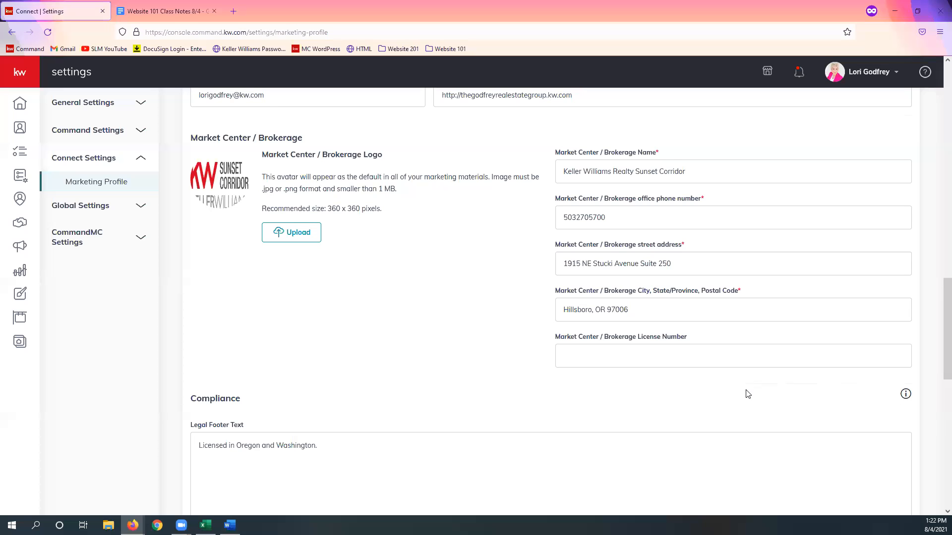
scroll(746, 392, down, 2)
scroll(742, 384, down, 2)
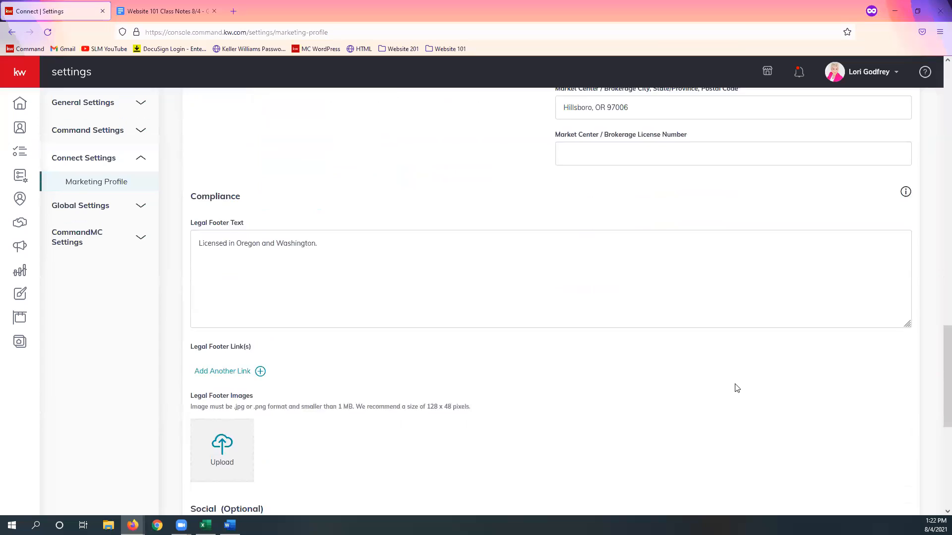
scroll(736, 384, down, 1)
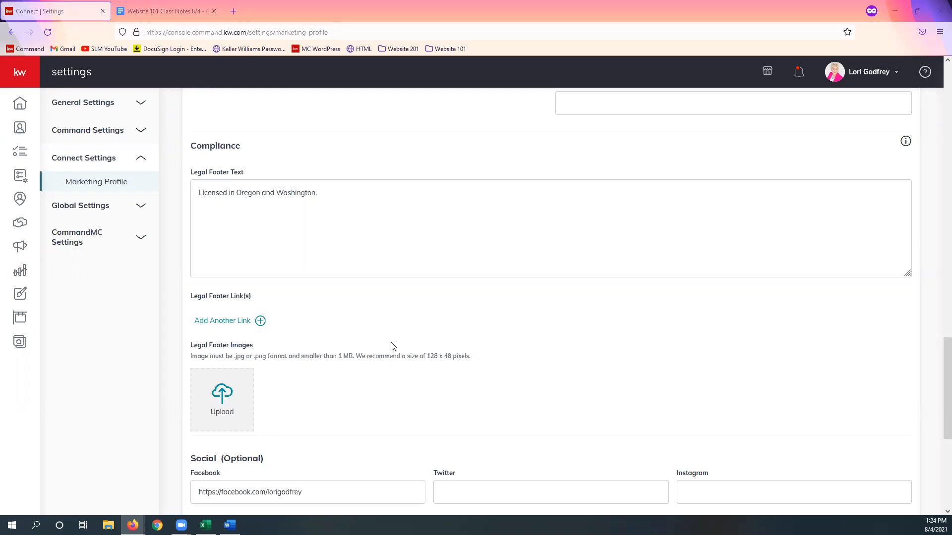
Step: Add an empty legal footer link entry in the Compliance section and delete it again
scroll(389, 347, down, 1)
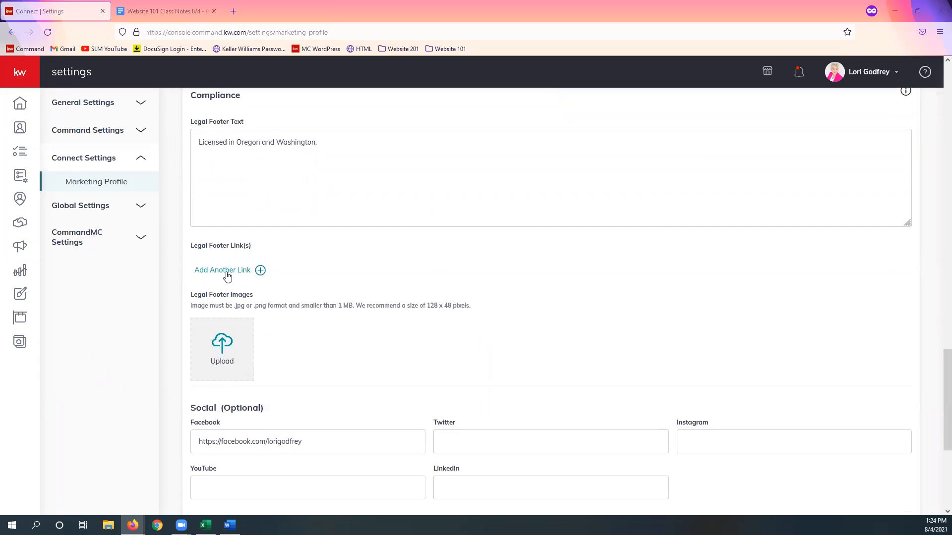
click(228, 274)
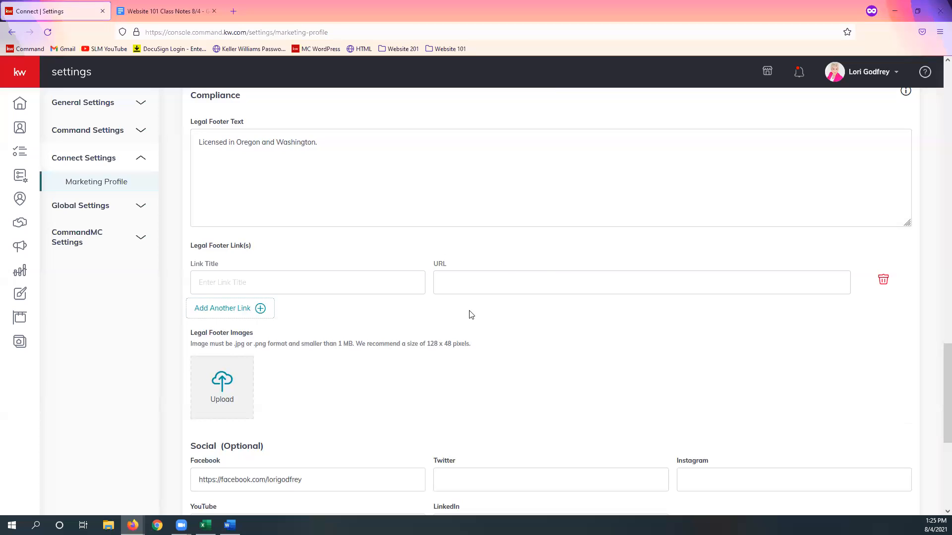
click(883, 280)
Step: Save the Marketing Profile, leaving the Facebook Pixel and Google Analytics IDs blank, and dismiss the confirmation message
scroll(308, 336, down, 2)
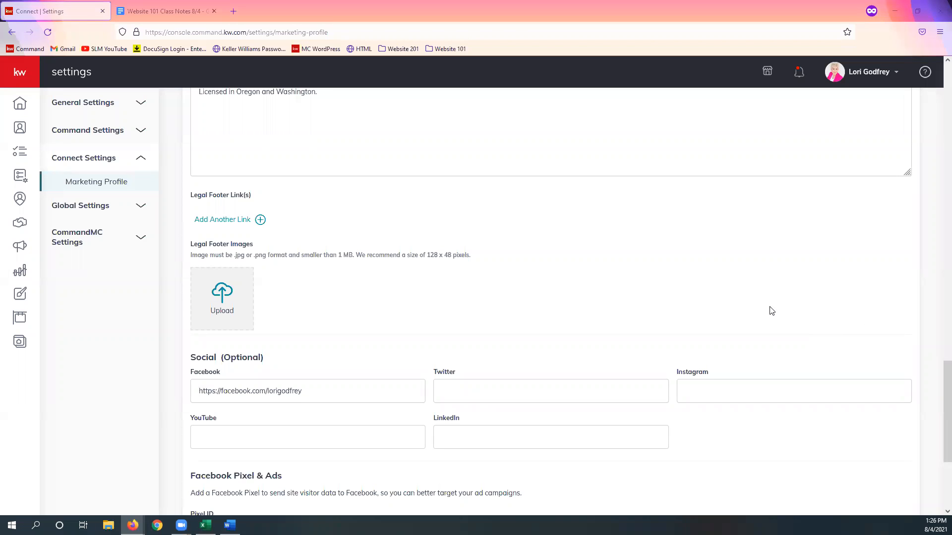
scroll(772, 310, down, 3)
scroll(772, 312, down, 1)
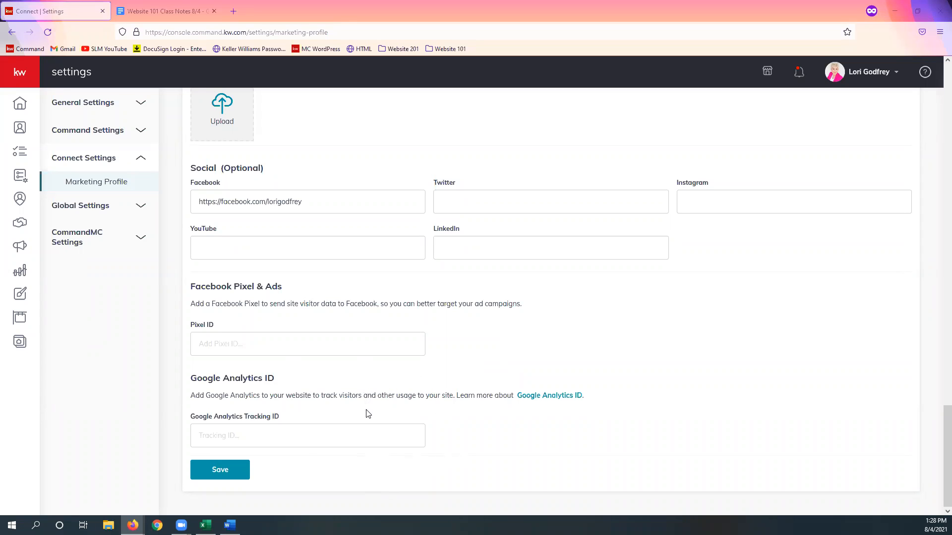
click(230, 478)
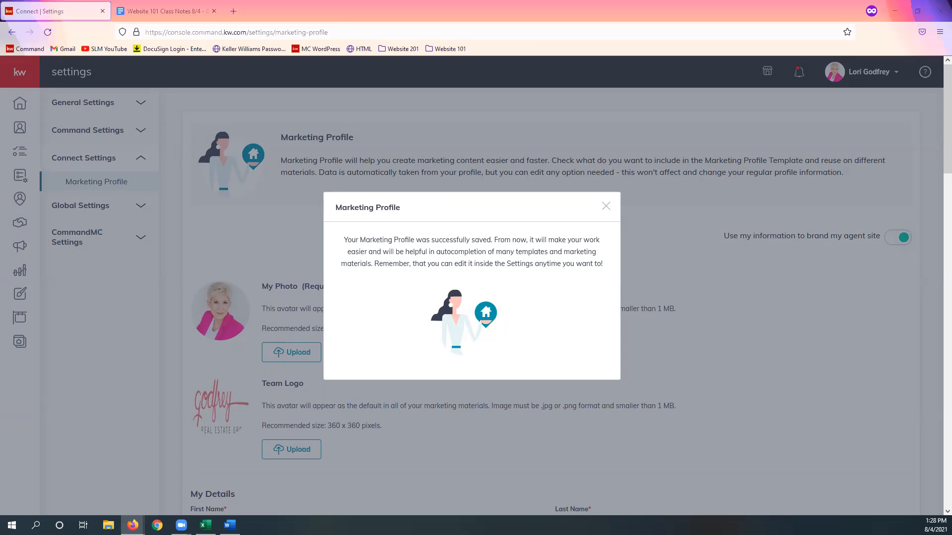
click(606, 206)
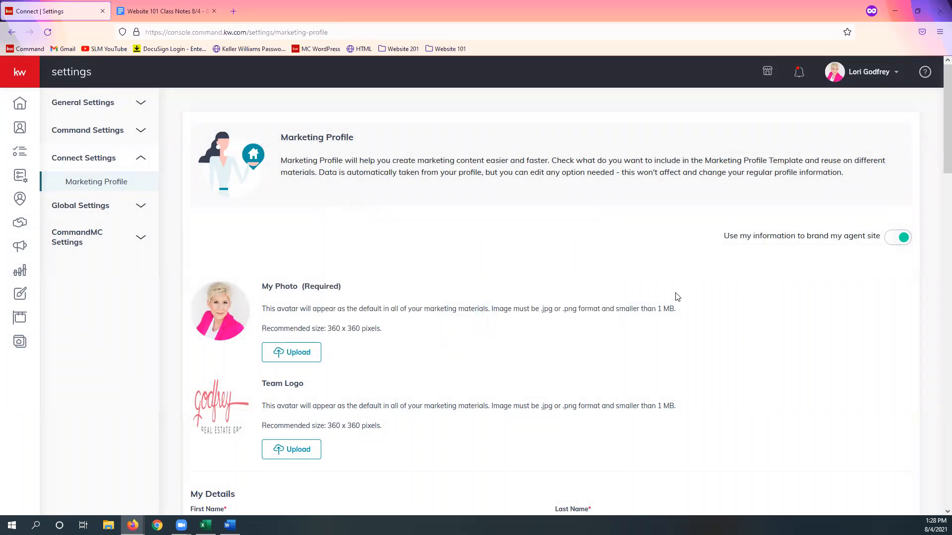
Step: Review the saved profile's Social section, highlighting the Facebook address, and return to the beginning of the profile
scroll(633, 303, down, 12)
scroll(629, 331, down, 15)
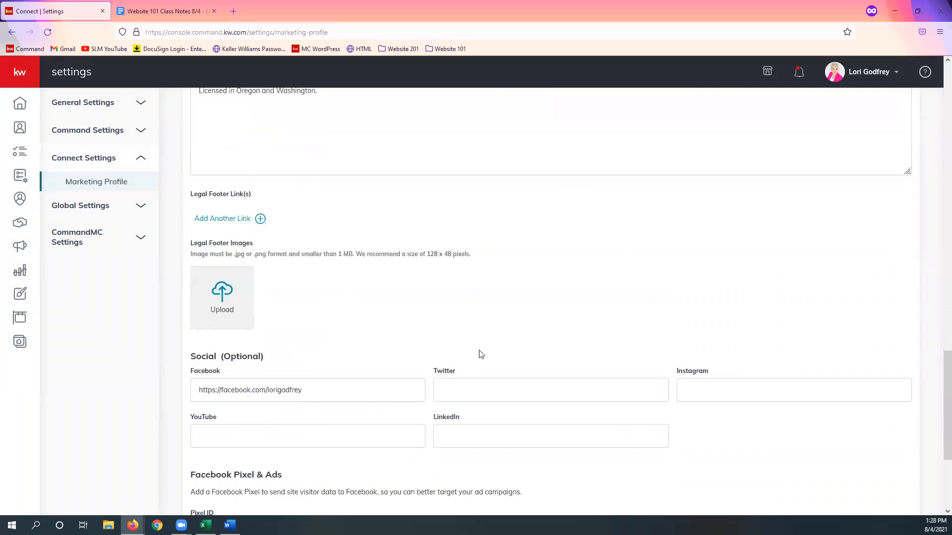
drag(306, 201, 172, 201)
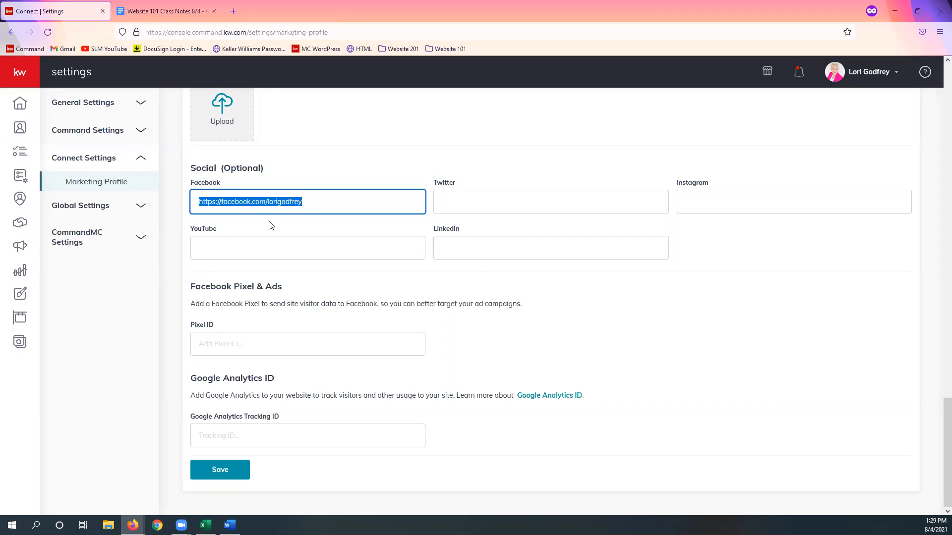
scroll(848, 416, up, 10)
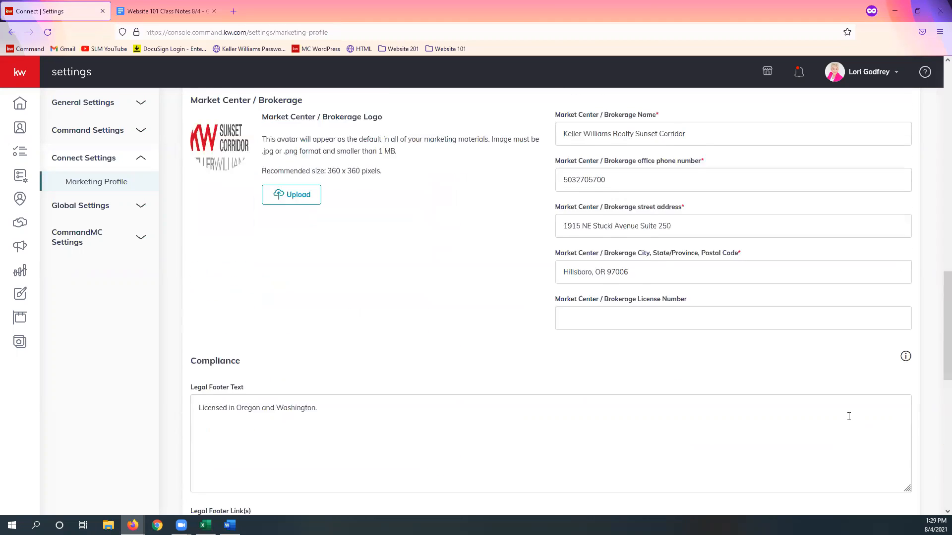
scroll(848, 416, up, 15)
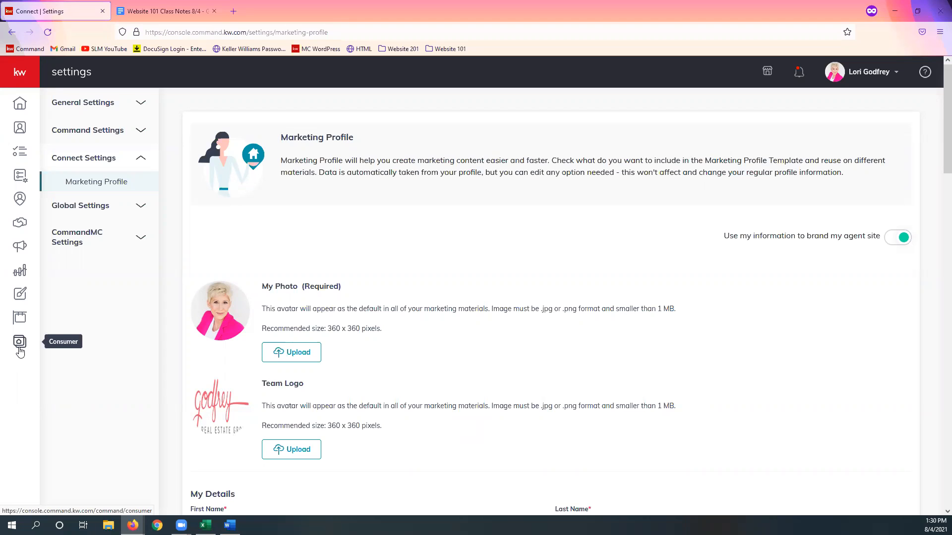
Step: Go to the Consumer area and open its Site & App Settings
click(31, 83)
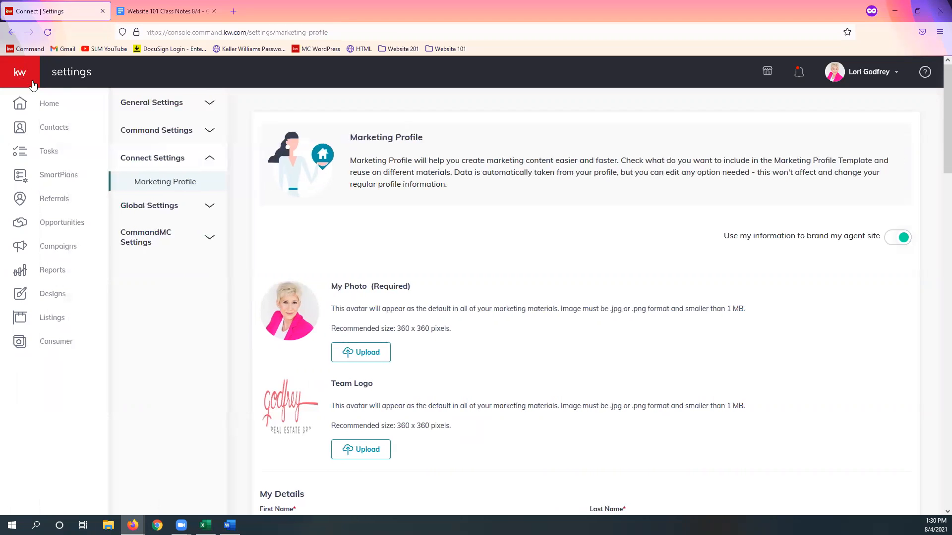
click(64, 347)
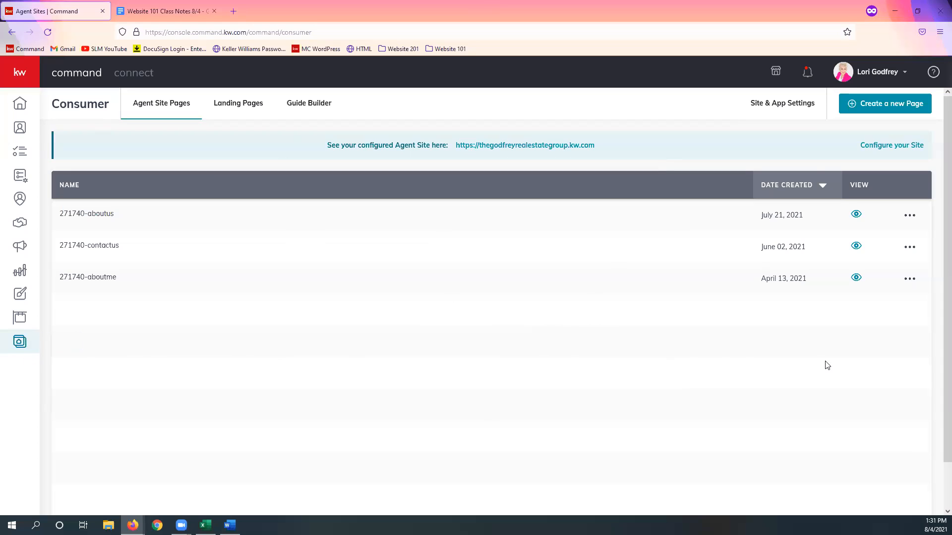
click(784, 113)
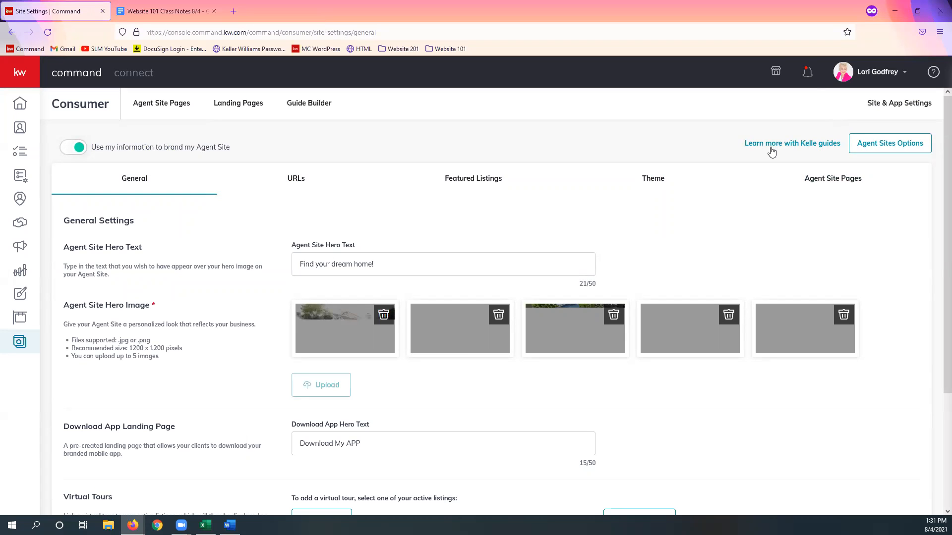
Step: Launch the Agent Site Kelle guide from the site settings, confirming leaving the current page
click(772, 149)
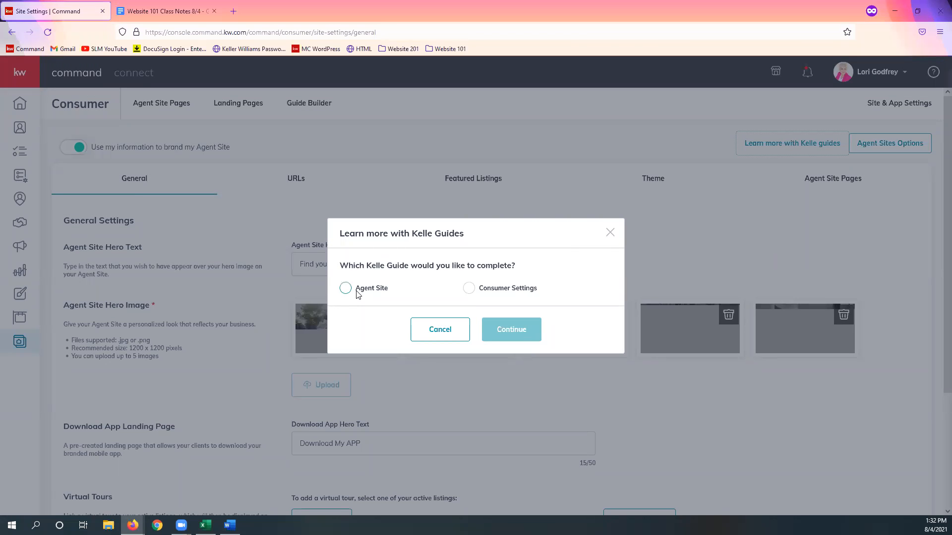
click(372, 293)
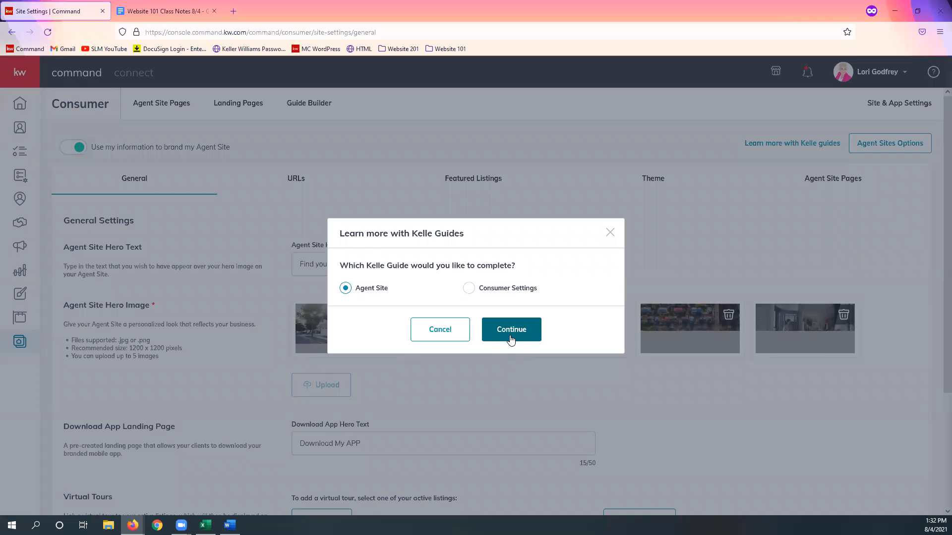
click(510, 340)
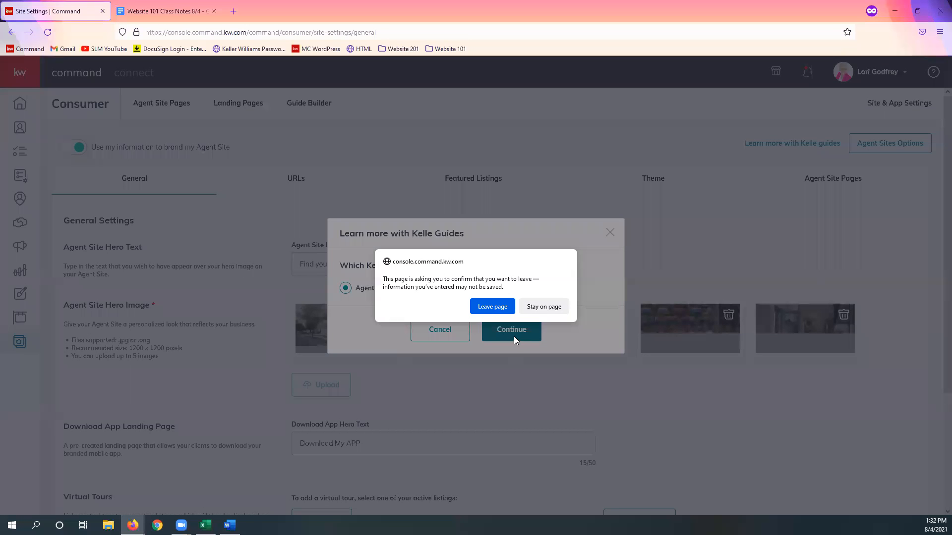
click(493, 307)
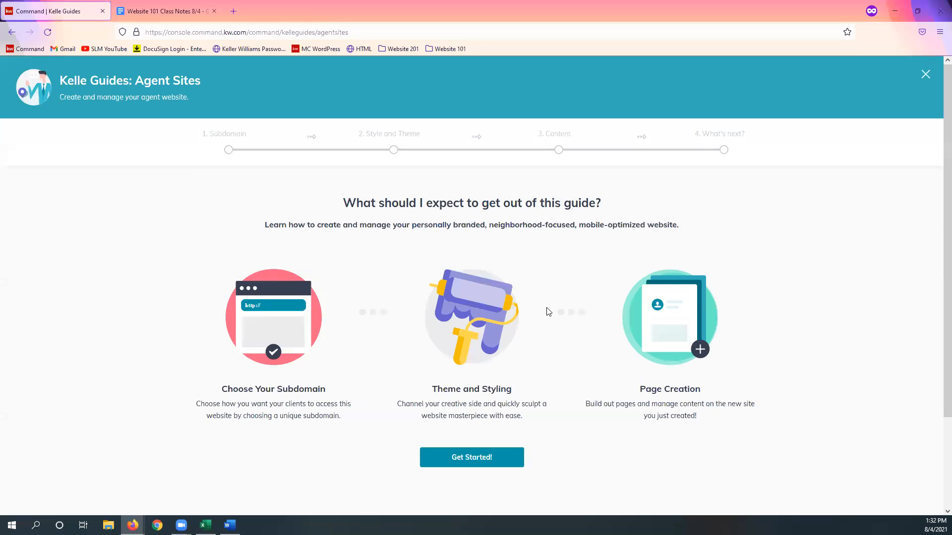
Step: Look over the guide's introduction, start the Agent Sites guide and acknowledge the Compliance Reminder
scroll(603, 221, down, 2)
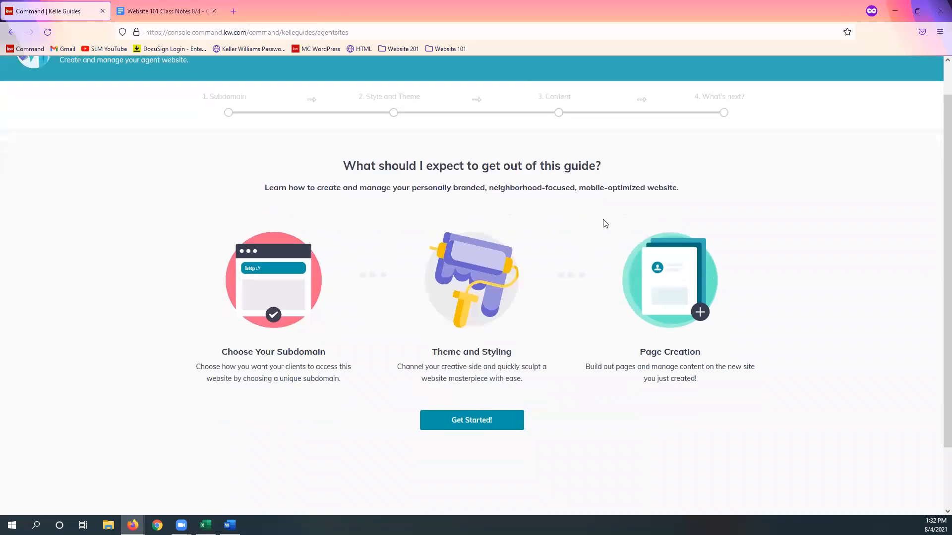
scroll(616, 237, up, 2)
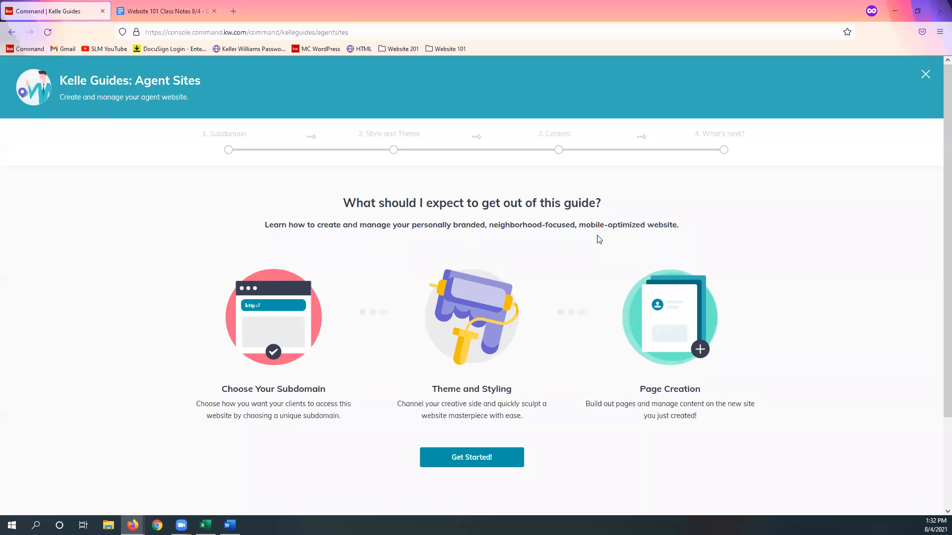
scroll(598, 240, down, 2)
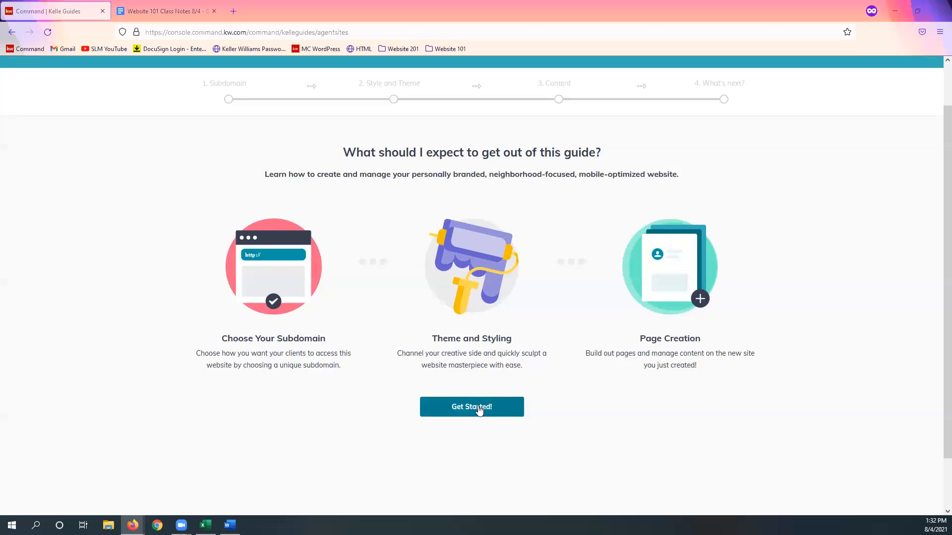
click(457, 408)
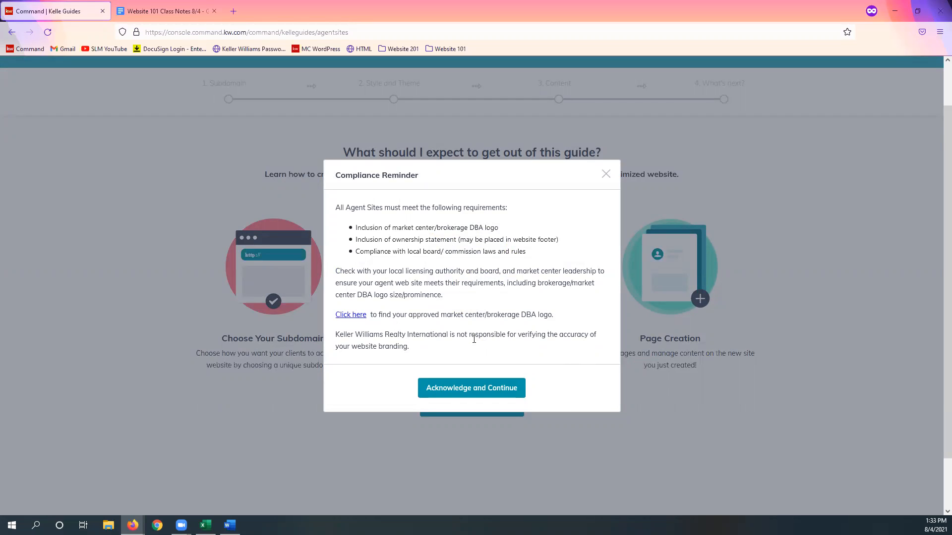
click(492, 391)
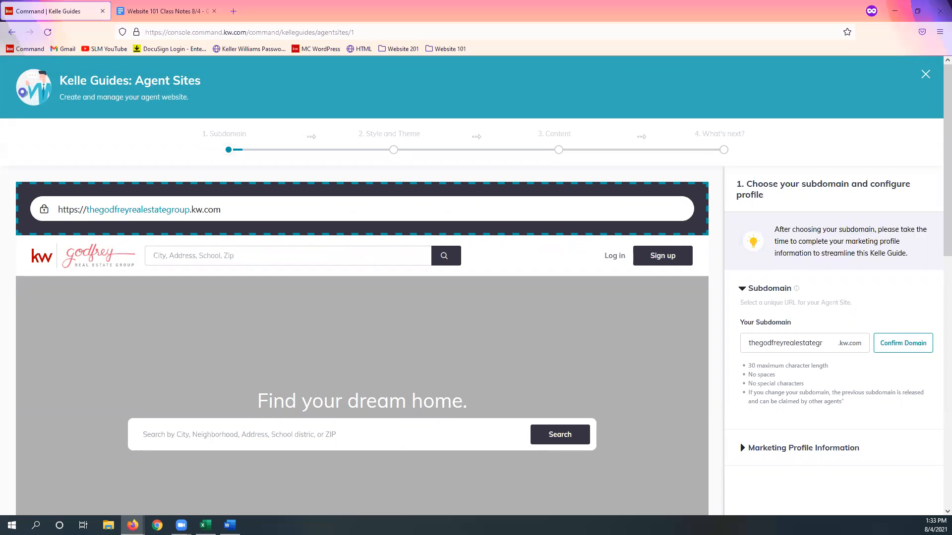
Step: Examine the Agent Site subdomain and its naming rules, highlighting the text in the Your Subdomain field
scroll(790, 291, down, 1)
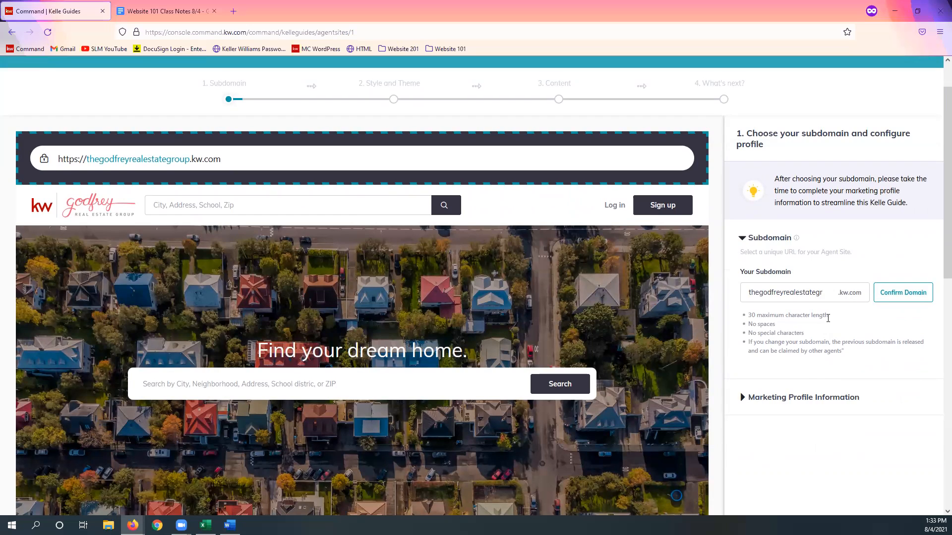
scroll(827, 318, up, 2)
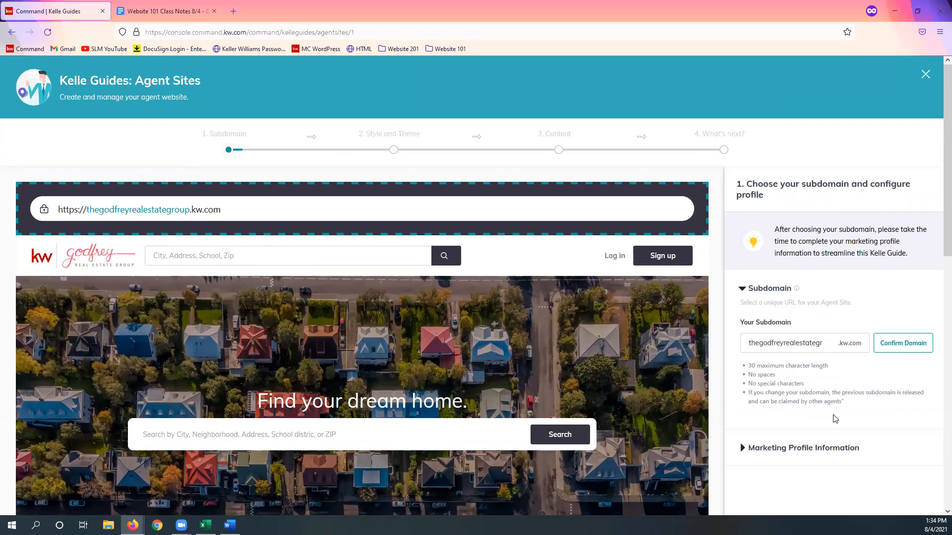
scroll(848, 415, down, 2)
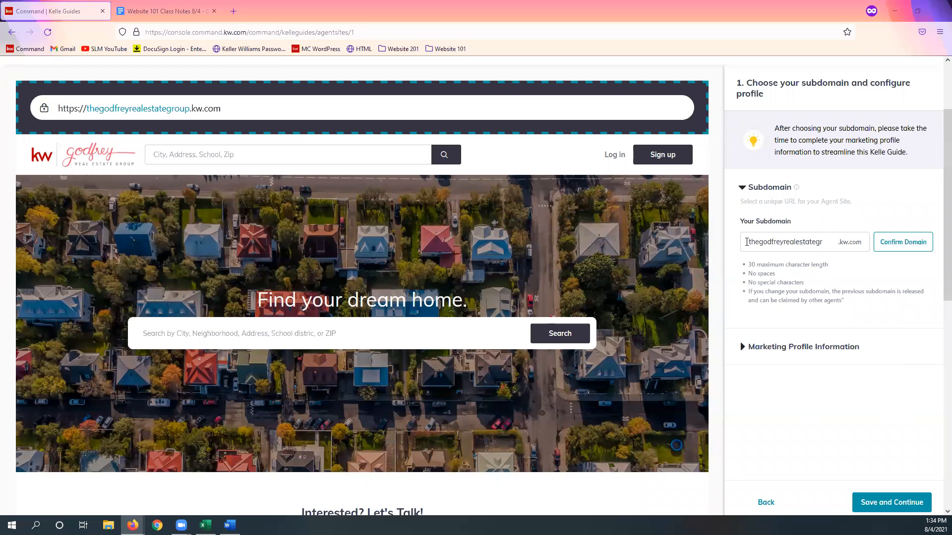
drag(746, 242, 889, 242)
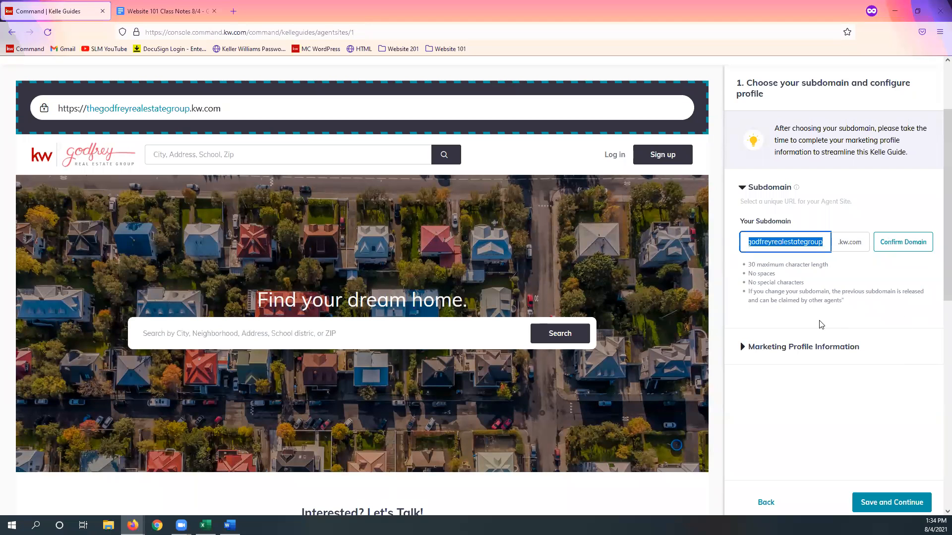
click(804, 243)
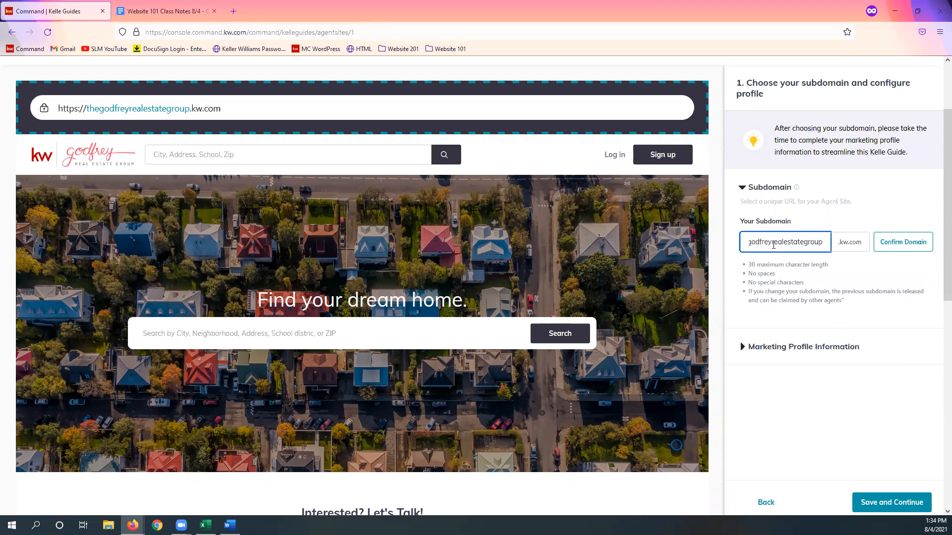
drag(770, 244, 807, 242)
click(831, 301)
click(827, 247)
double_click(764, 242)
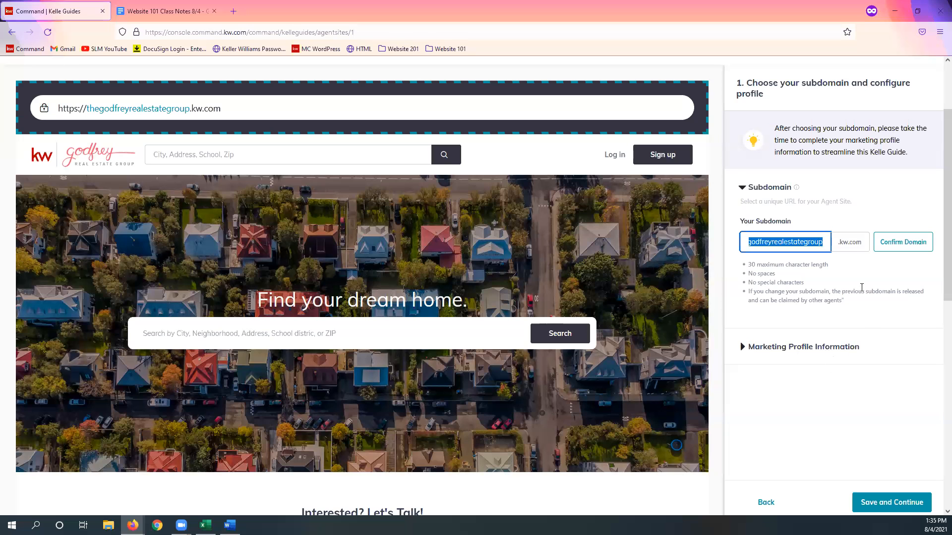
click(863, 272)
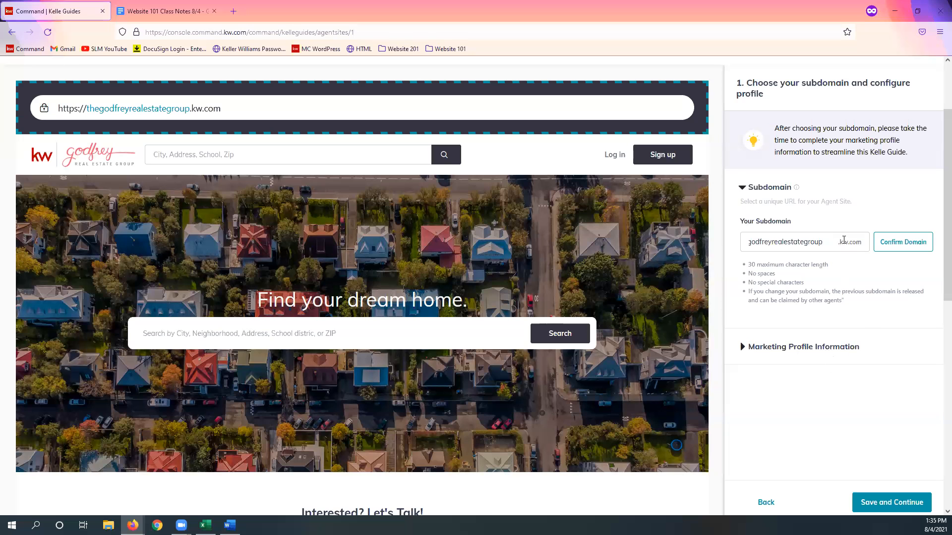
double_click(829, 239)
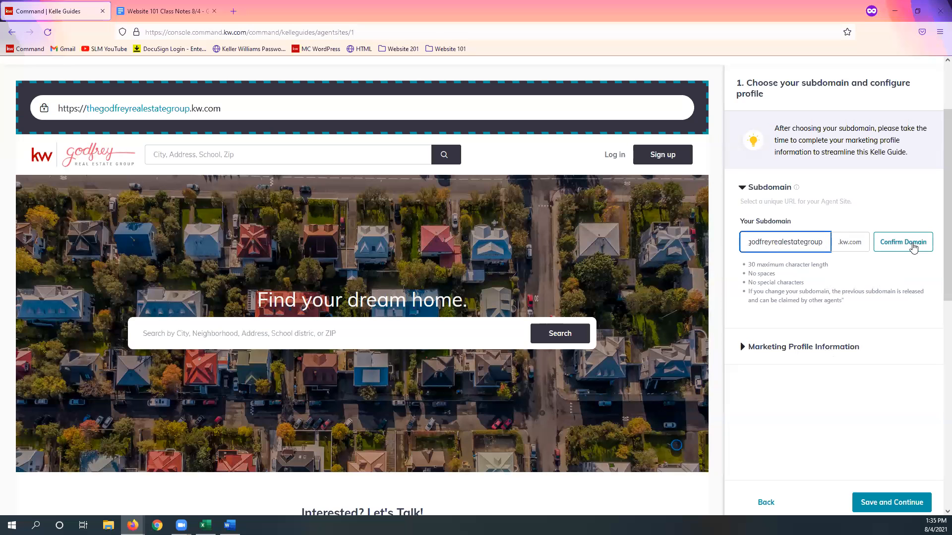
Step: Confirm the entered agent site subdomain and review the Basic Information fields under Marketing Profile Information
click(902, 247)
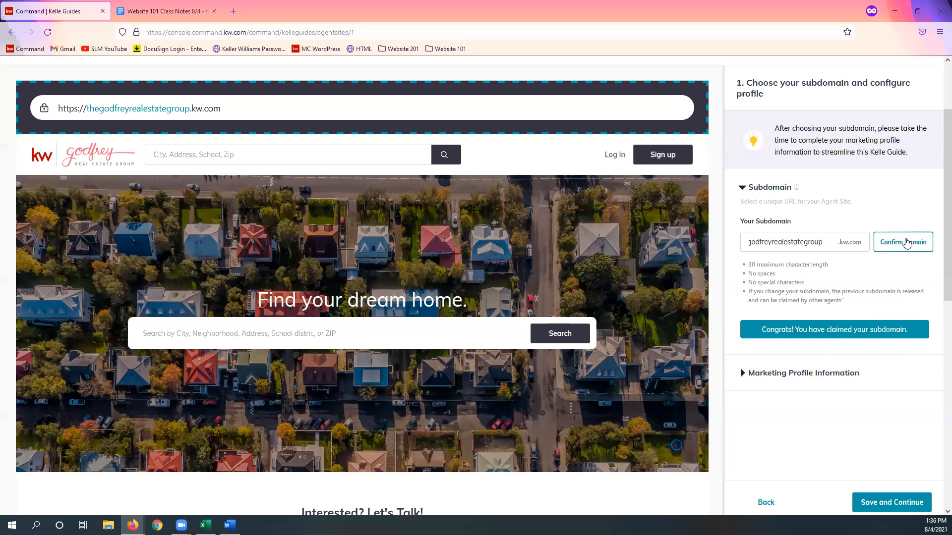
click(832, 378)
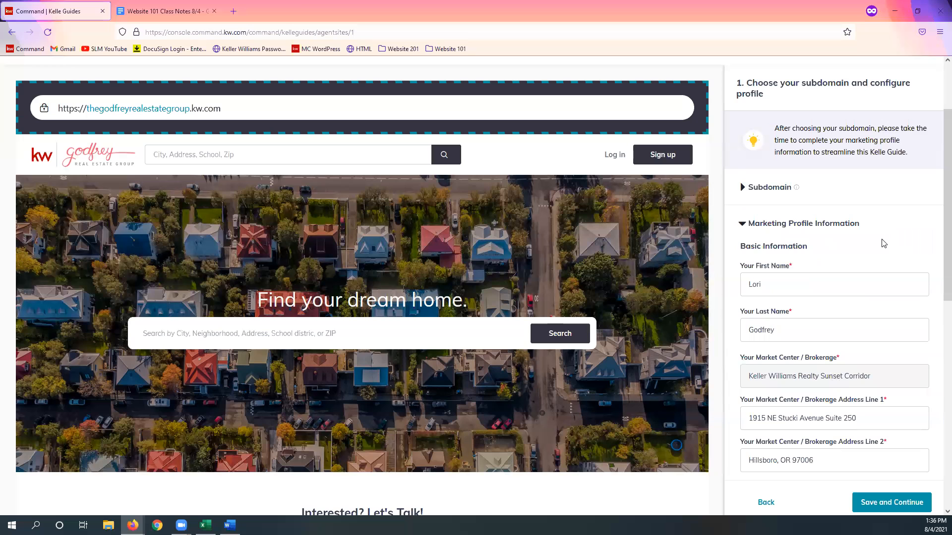
scroll(883, 248, down, 2)
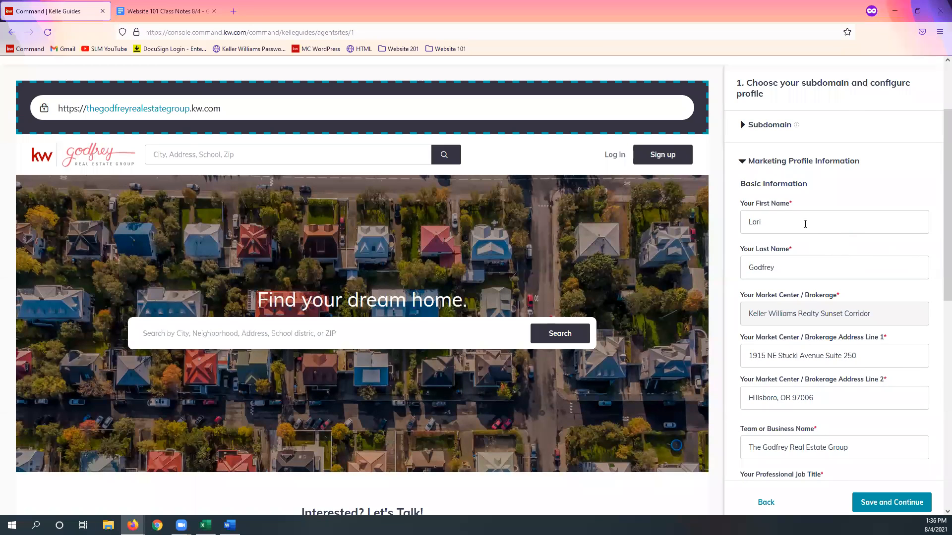
scroll(810, 270, down, 1)
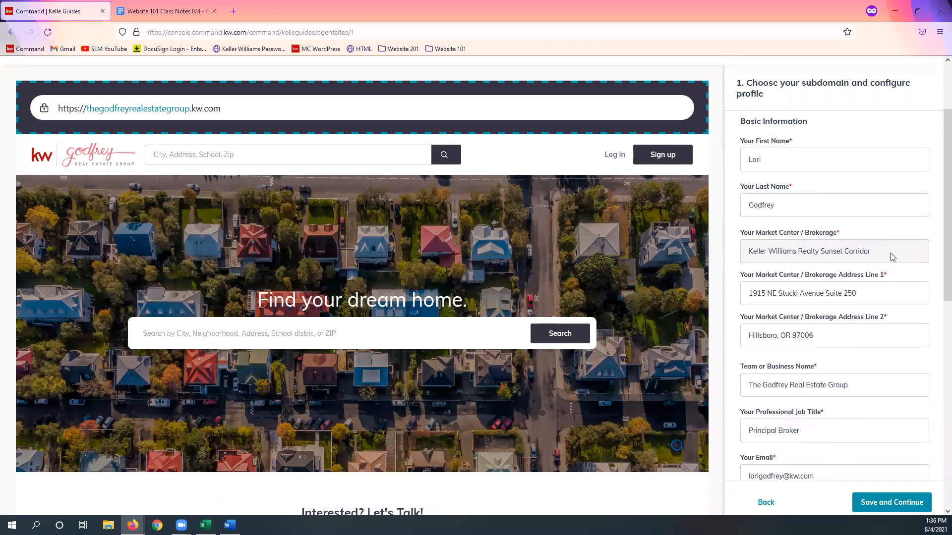
scroll(852, 308, down, 1)
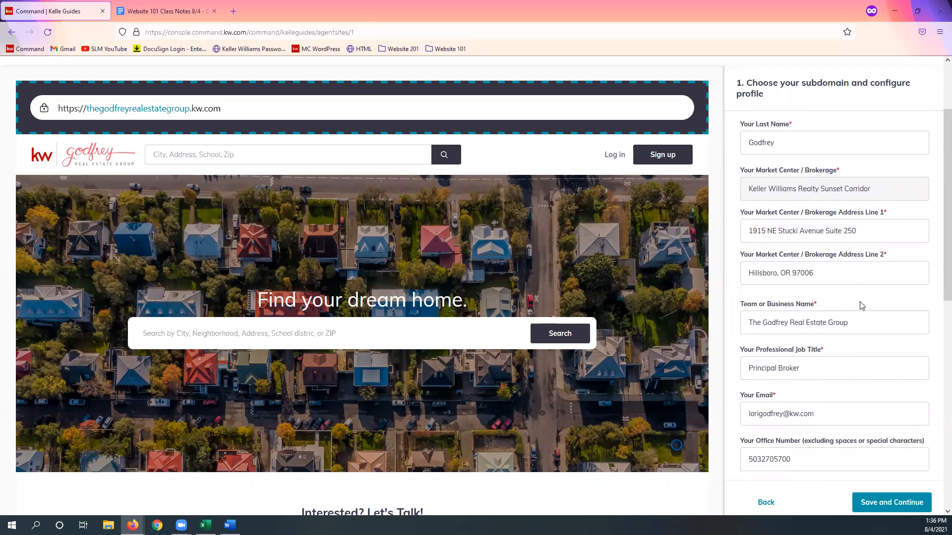
scroll(858, 302, down, 2)
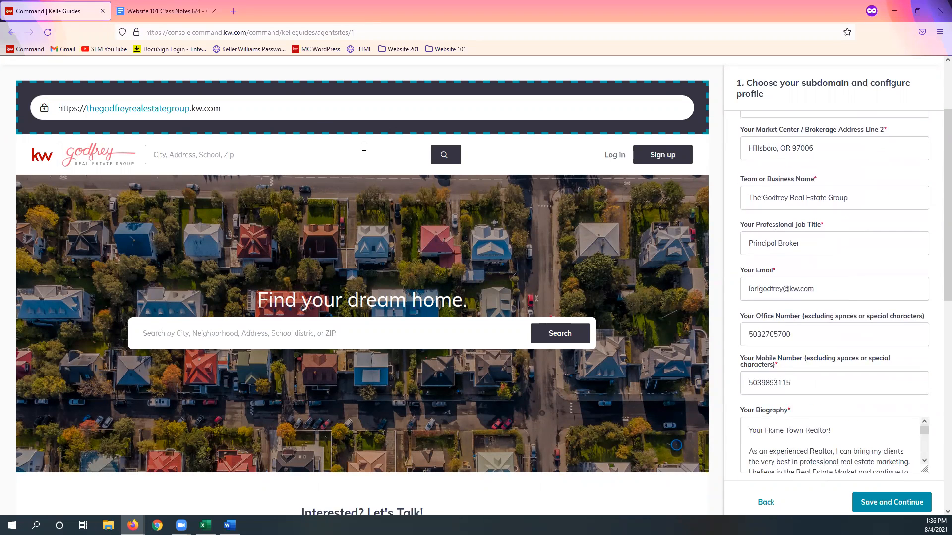
Step: Open the agent site's subdomain link in a new tab and look over its home page and The Godfrey Real Estate Group menu
double_click(143, 108)
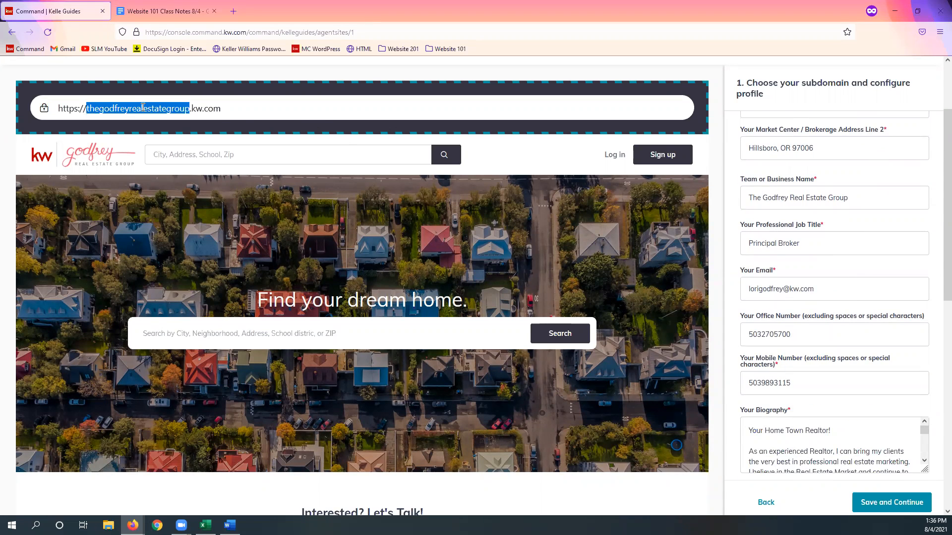
drag(236, 118, 27, 106)
right_click(101, 108)
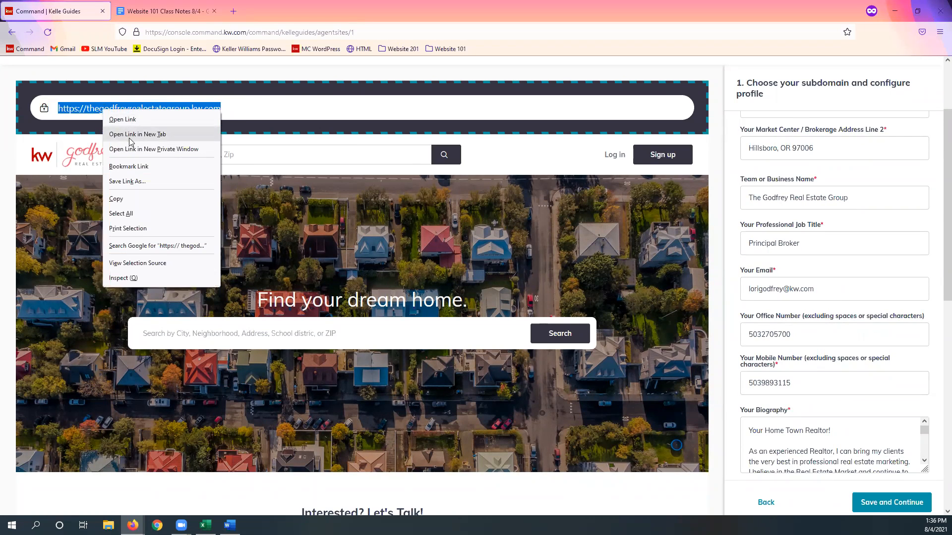
click(125, 133)
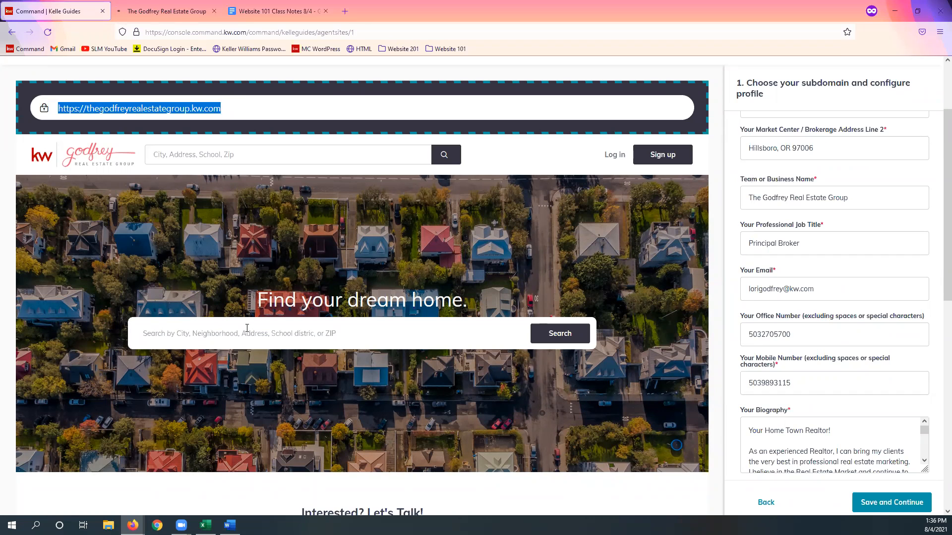
click(166, 12)
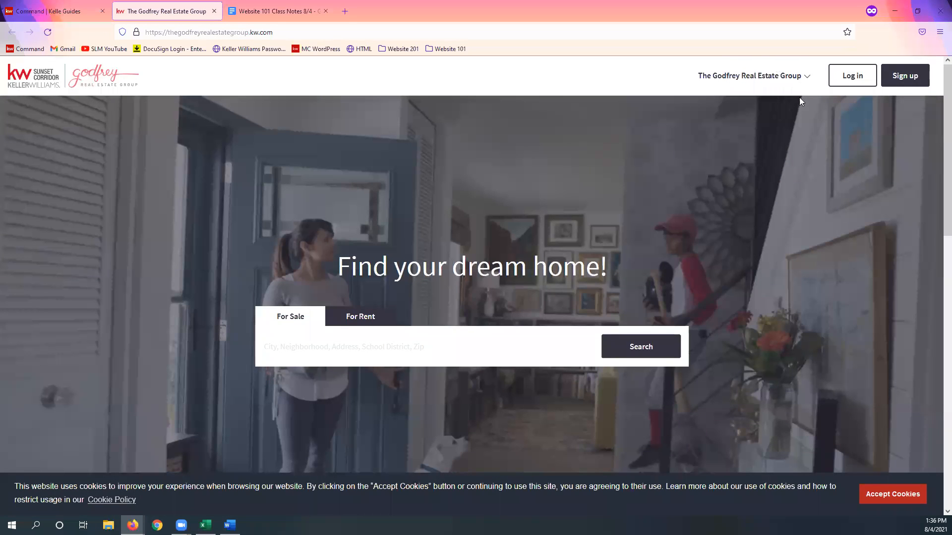
click(744, 80)
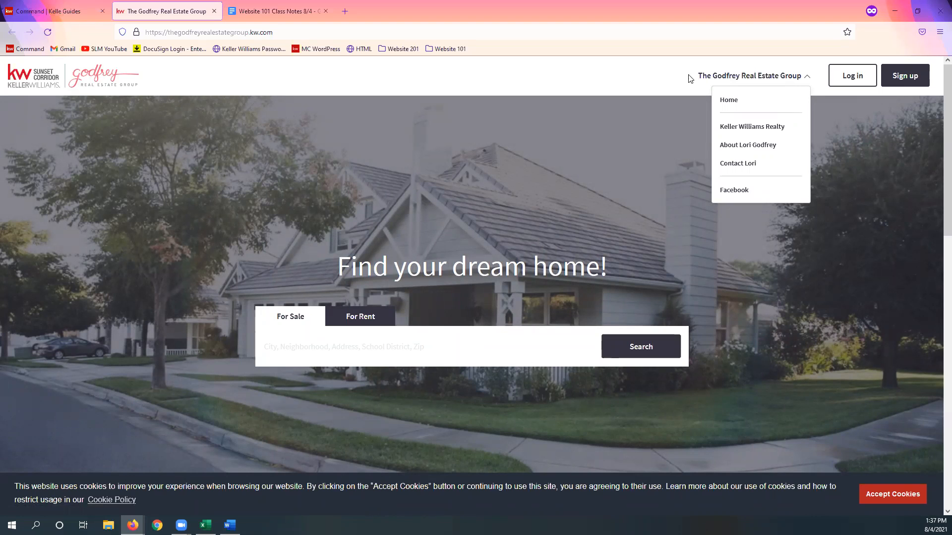
click(650, 84)
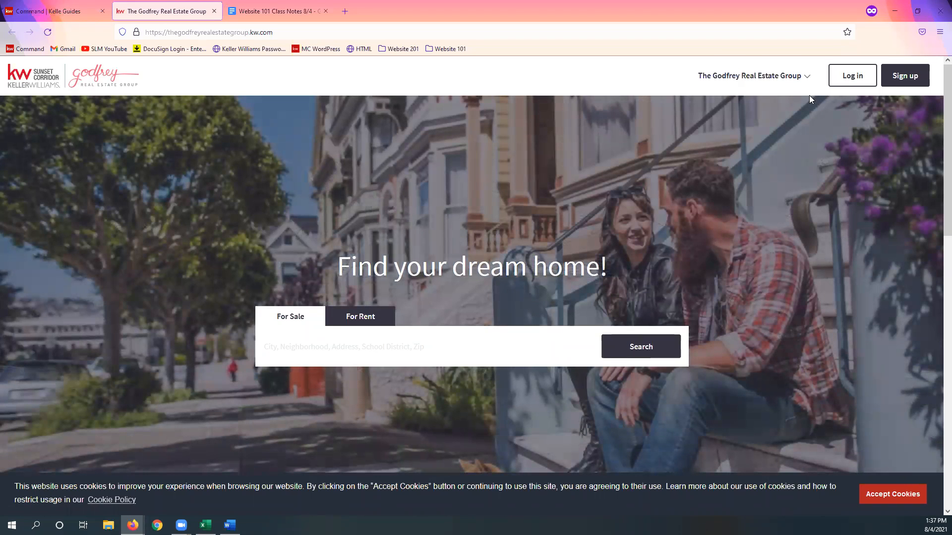
Step: Return to the Kelle guide and examine the contact details and biography, enlarging the Your Biography box to read more of it
click(39, 11)
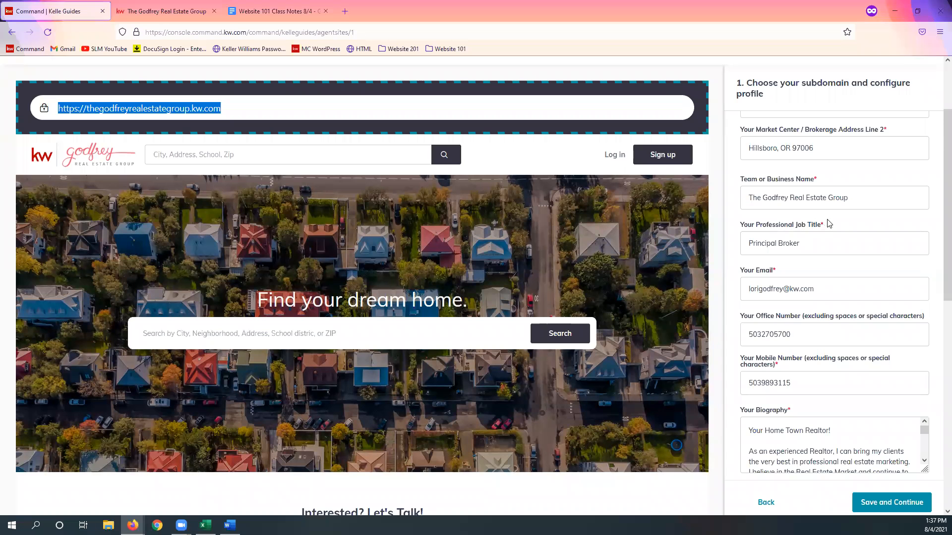
scroll(863, 218, down, 2)
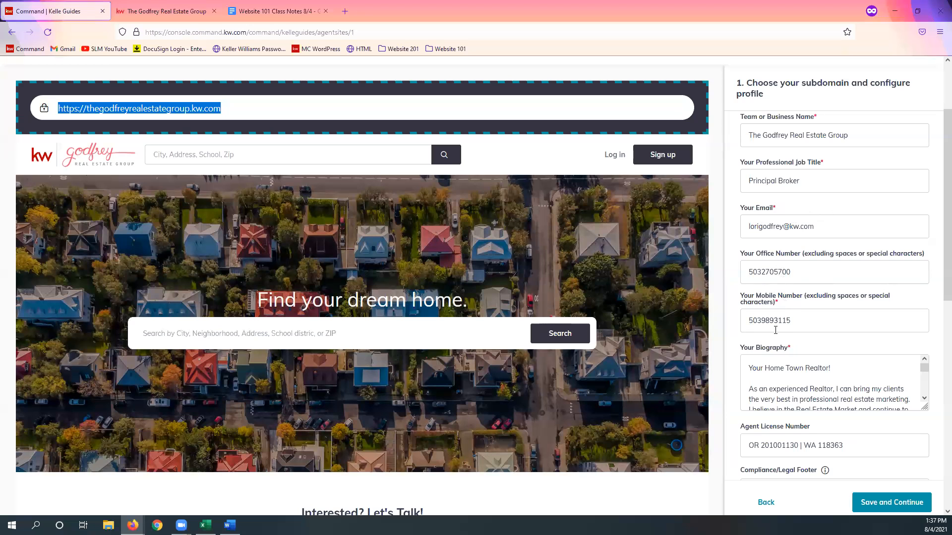
scroll(803, 322, down, 2)
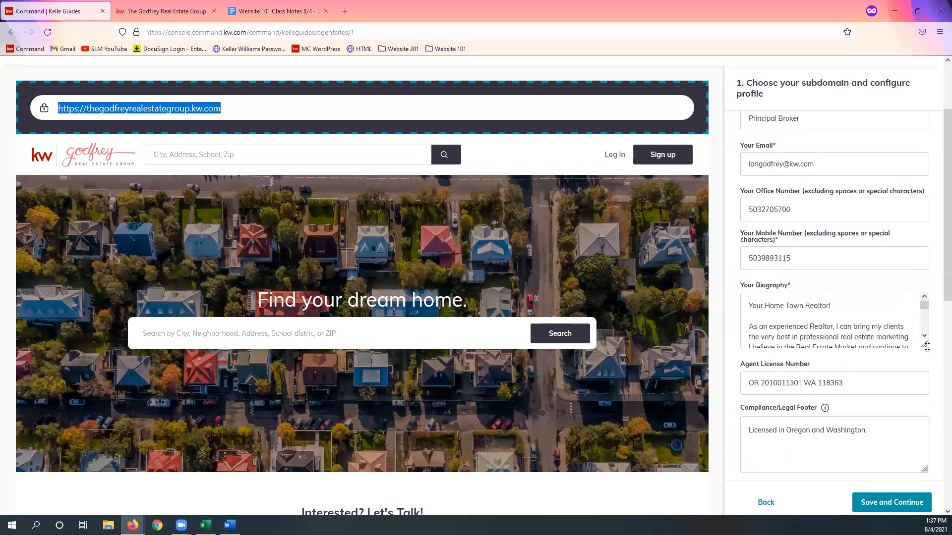
drag(926, 345, 926, 398)
scroll(839, 319, down, 4)
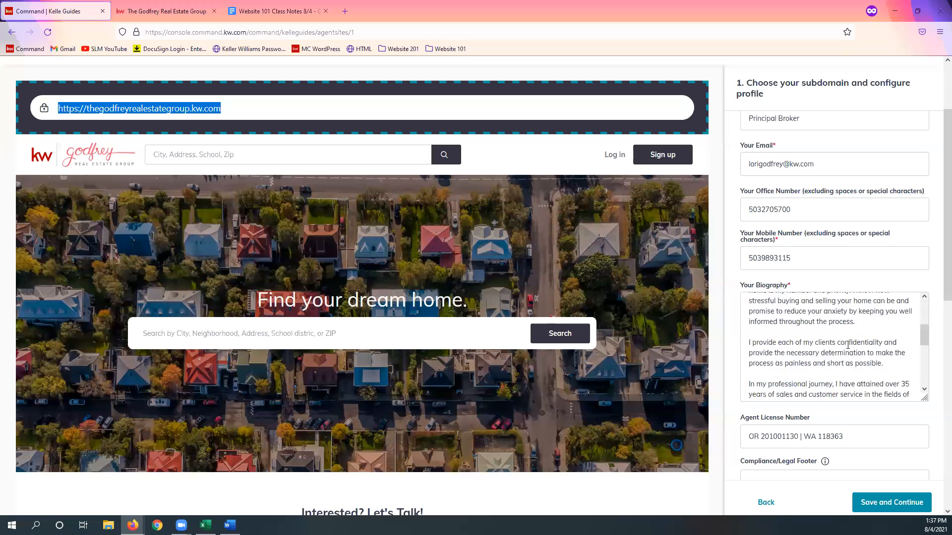
scroll(916, 416, down, 6)
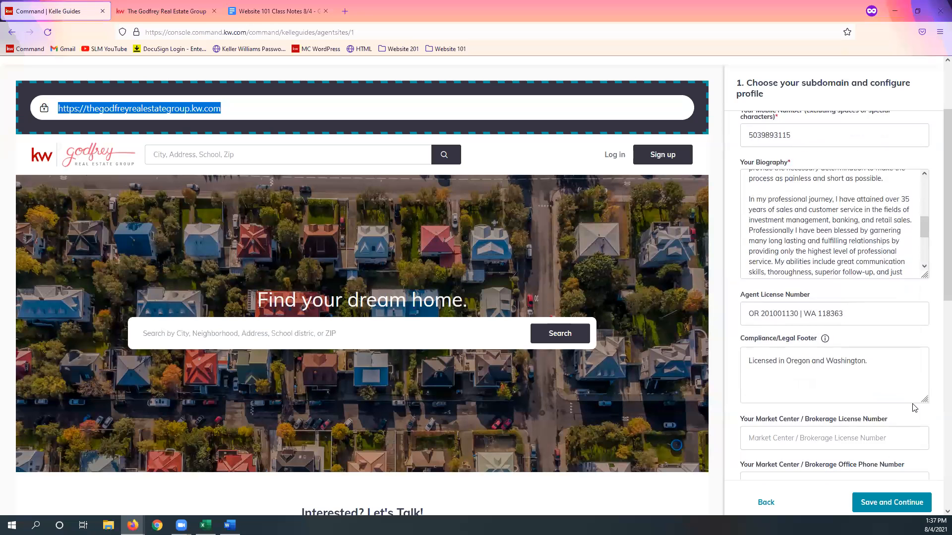
Step: Review the compliance footer, Imagery and Social Media fields of the marketing profile, highlighting the Facebook URL
scroll(813, 349, down, 4)
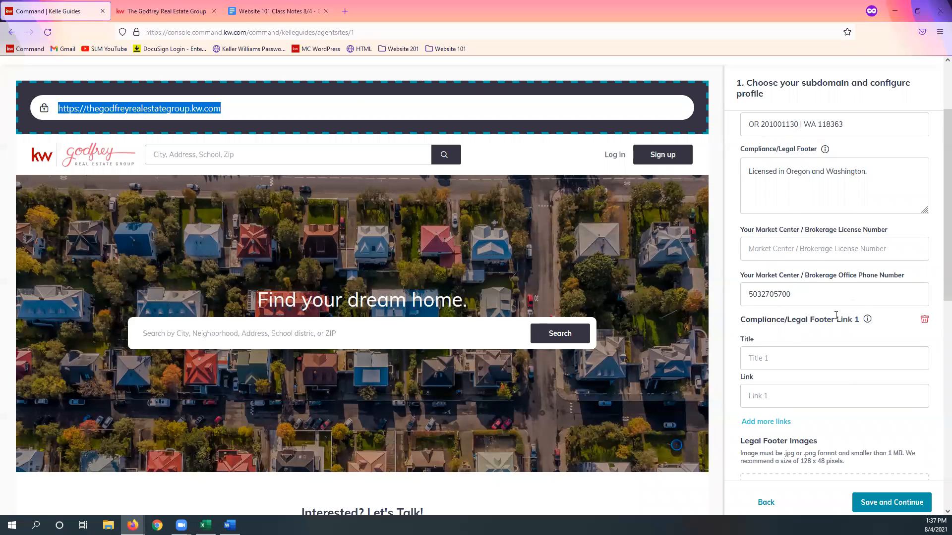
scroll(847, 329, down, 4)
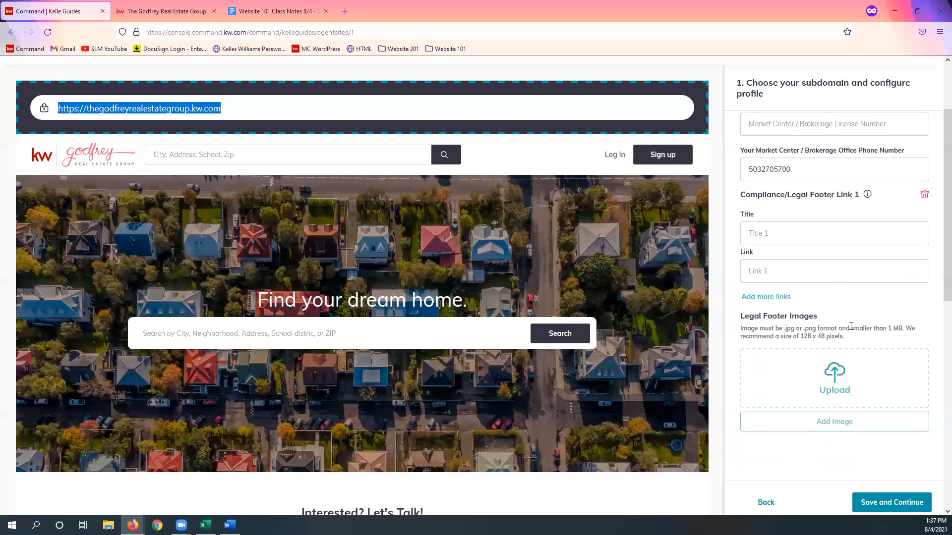
scroll(864, 330, down, 4)
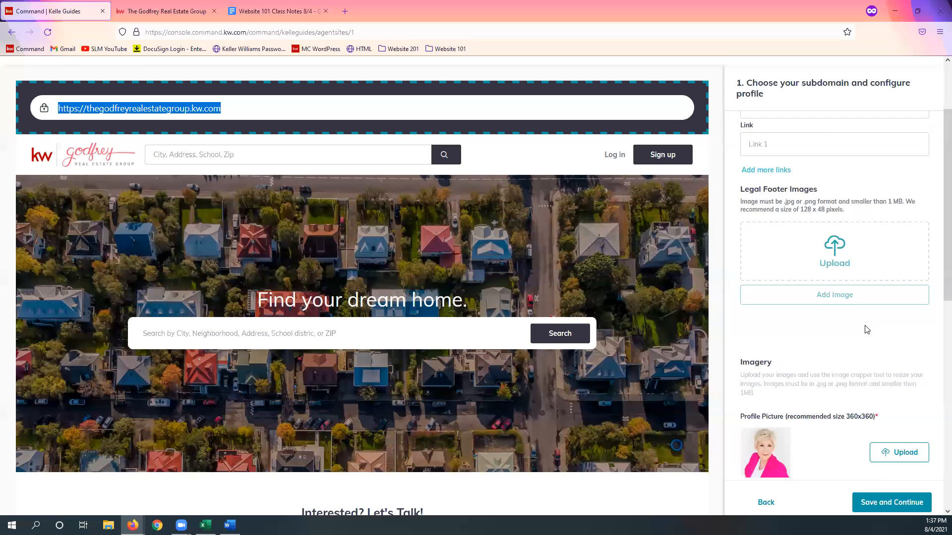
scroll(878, 328, down, 3)
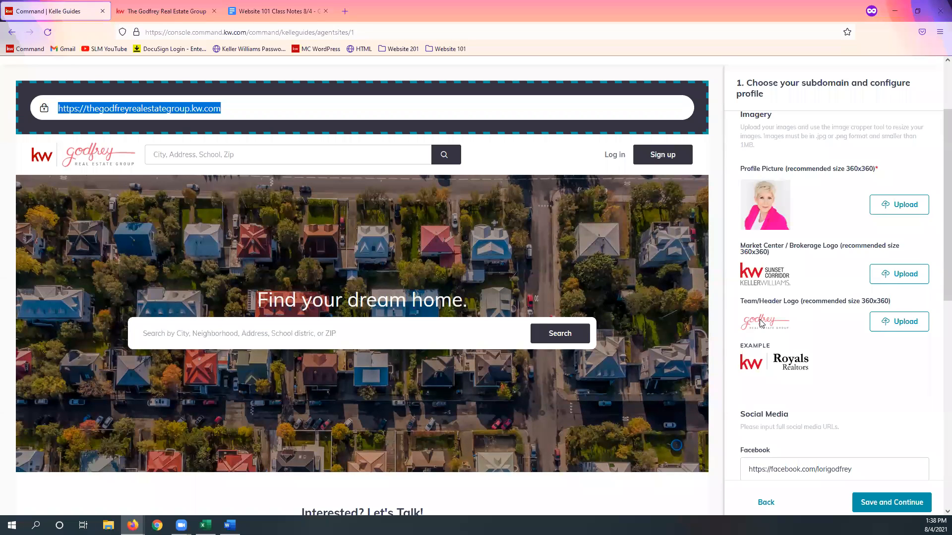
scroll(864, 358, down, 3)
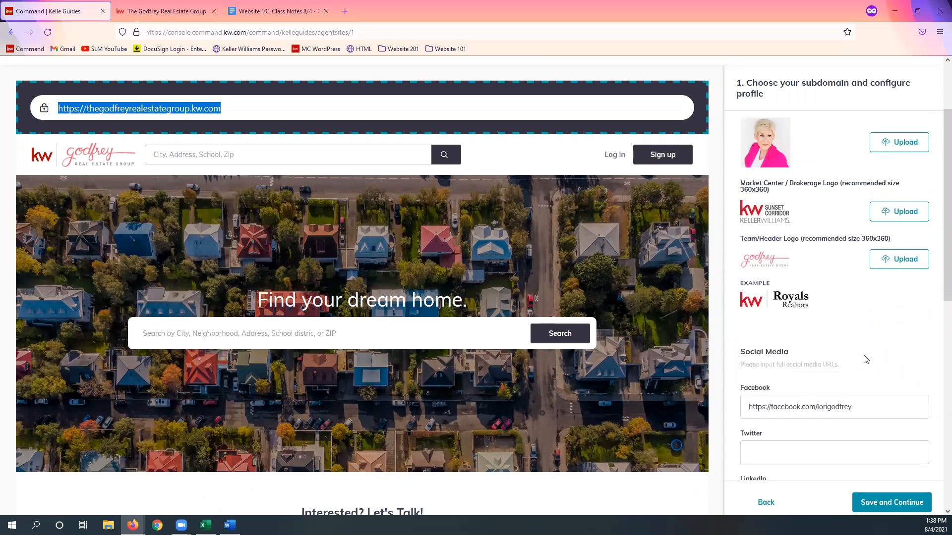
scroll(864, 354, down, 1)
drag(864, 281, 743, 311)
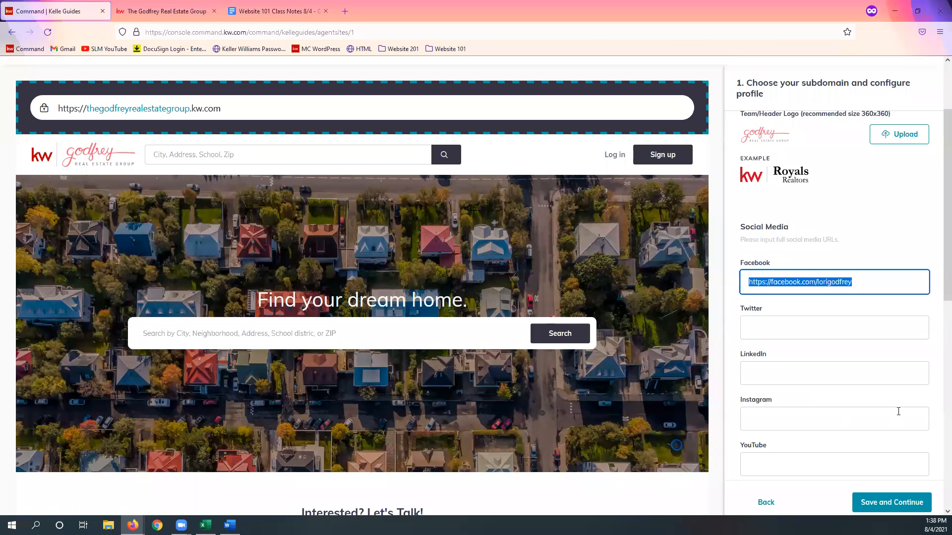
Step: Review the remaining Social Media fields and the KW App Link, and save the profile to continue to Style and Theme
scroll(896, 410, down, 2)
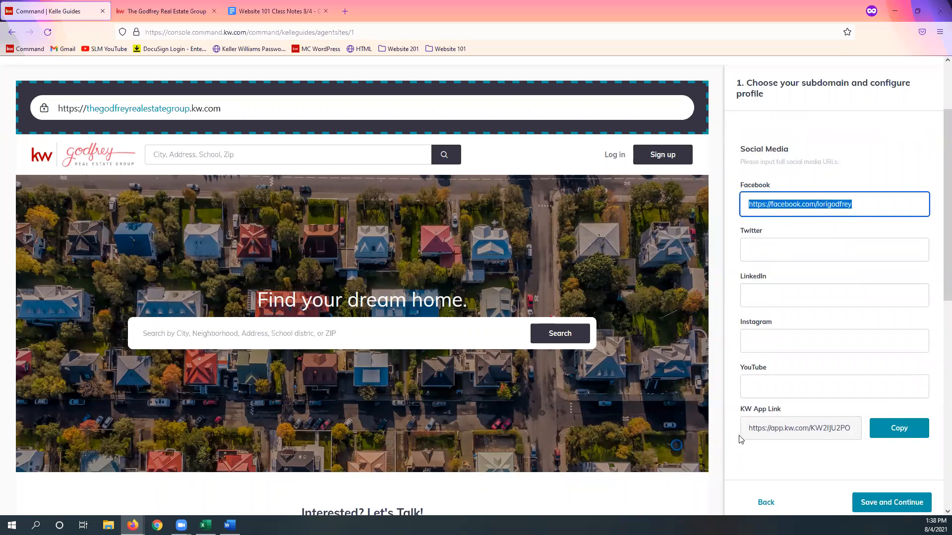
click(757, 425)
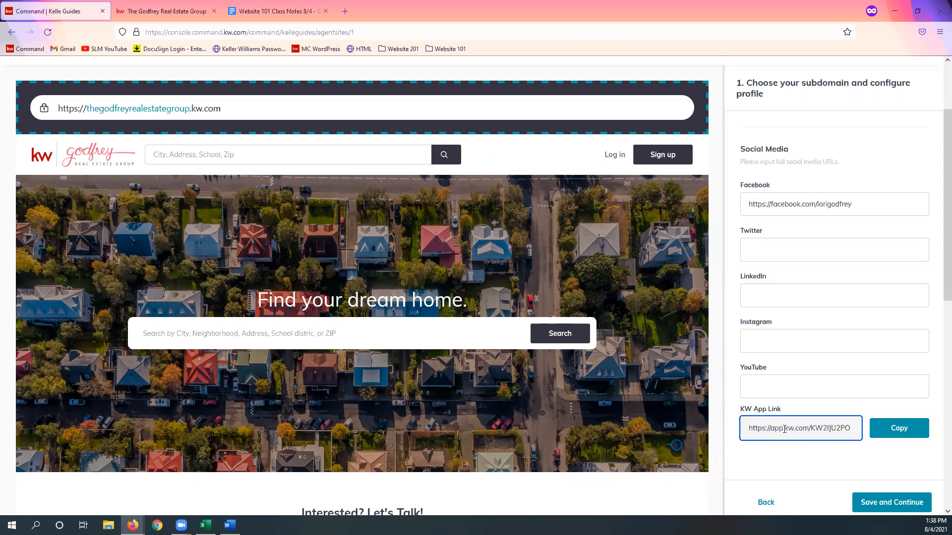
click(910, 486)
scroll(909, 495, down, 2)
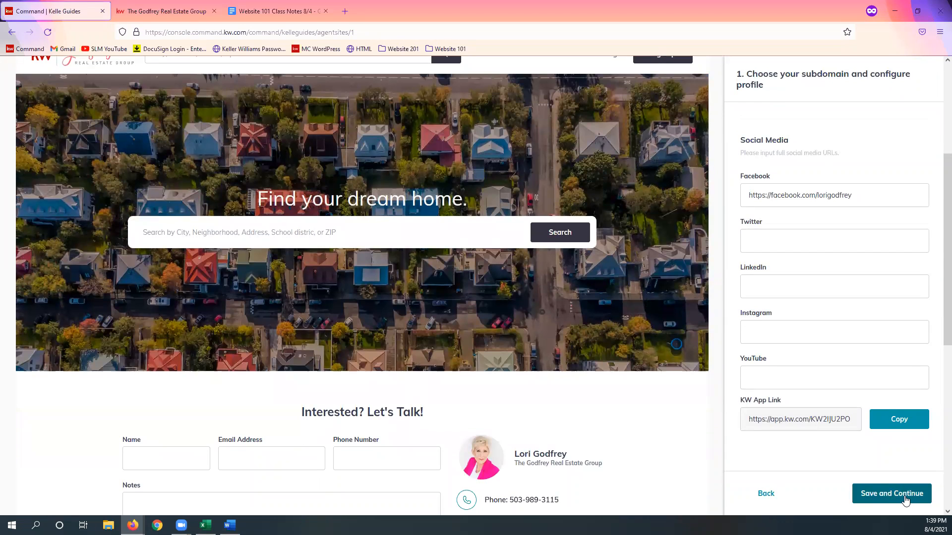
click(906, 500)
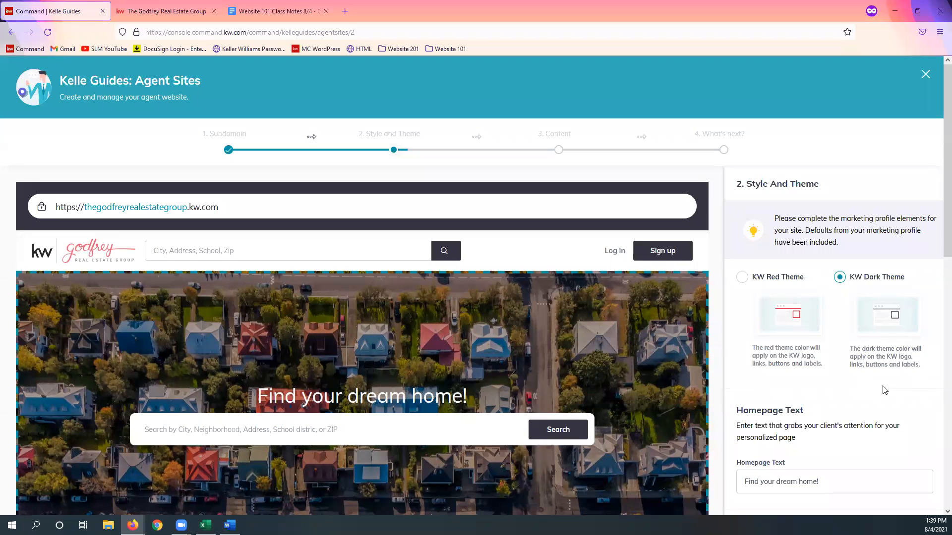
Step: Review the KW Red and KW Dark theme options and the Homepage Text setting
key(alt+Tab)
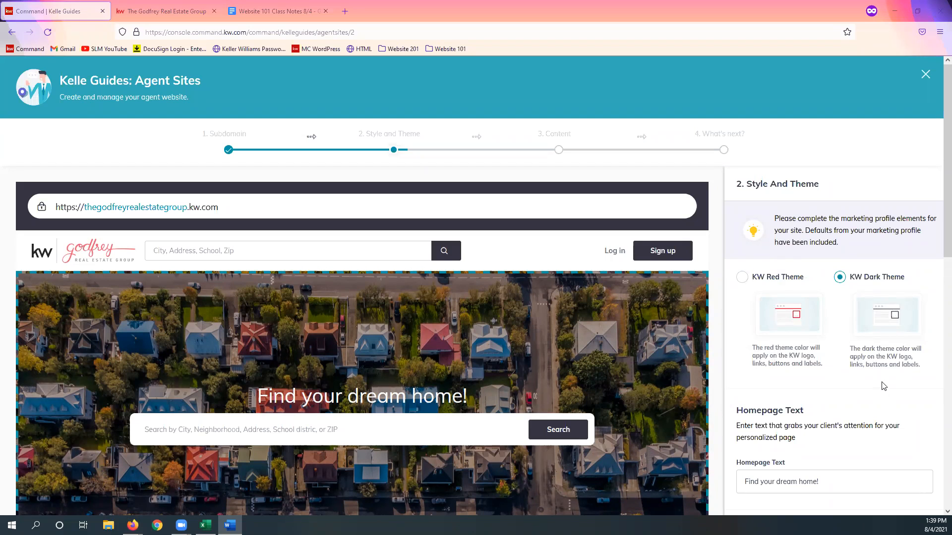
scroll(884, 391, down, 1)
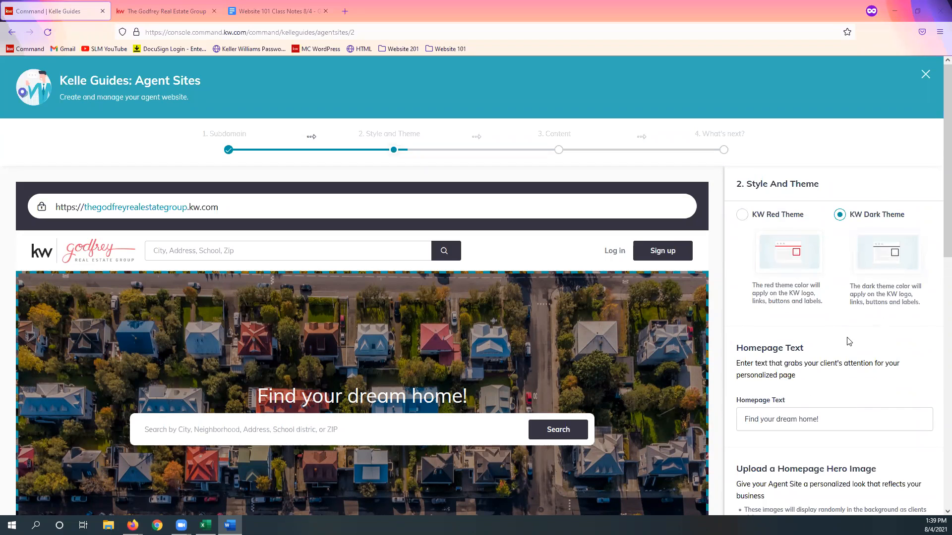
scroll(850, 350, down, 1)
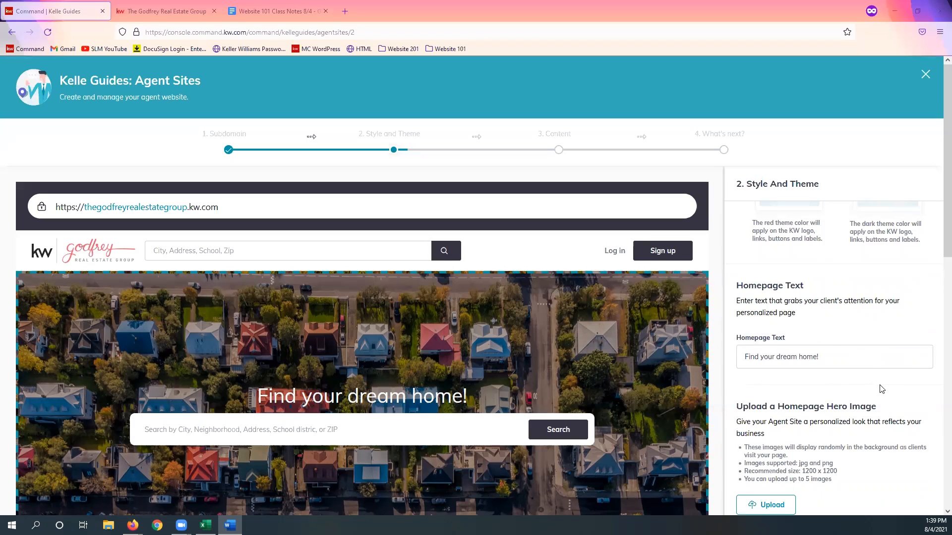
Step: Switch to the live agent site, accept its cookies and highlight the "Find your dream home!" homepage text
click(148, 14)
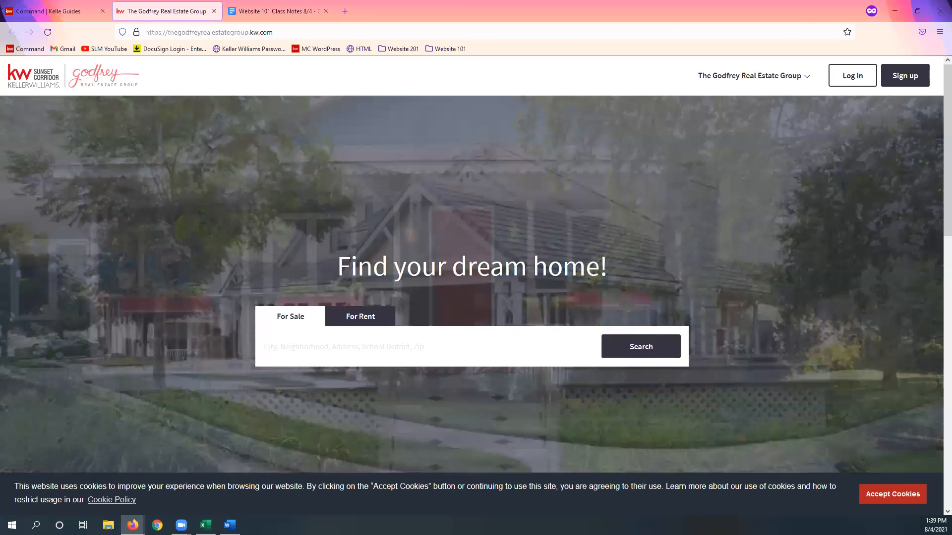
click(881, 497)
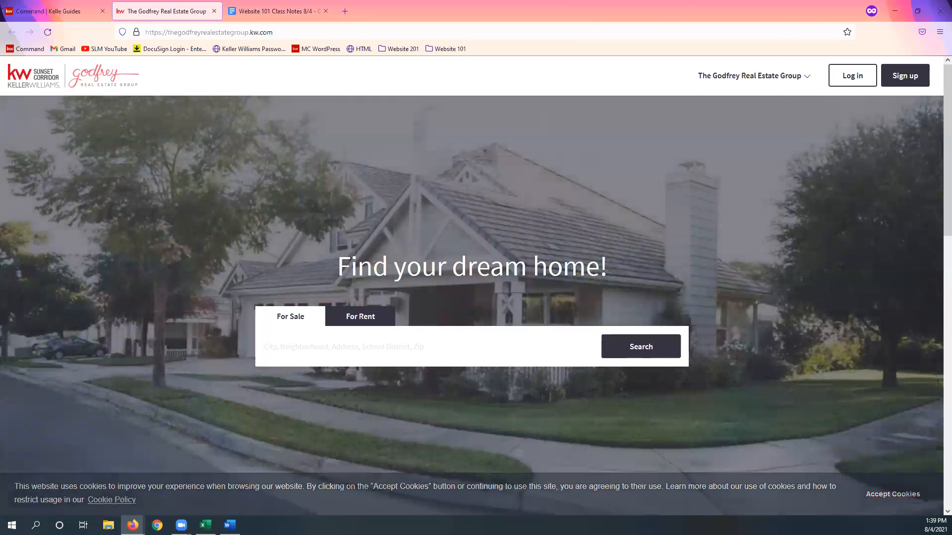
triple_click(335, 253)
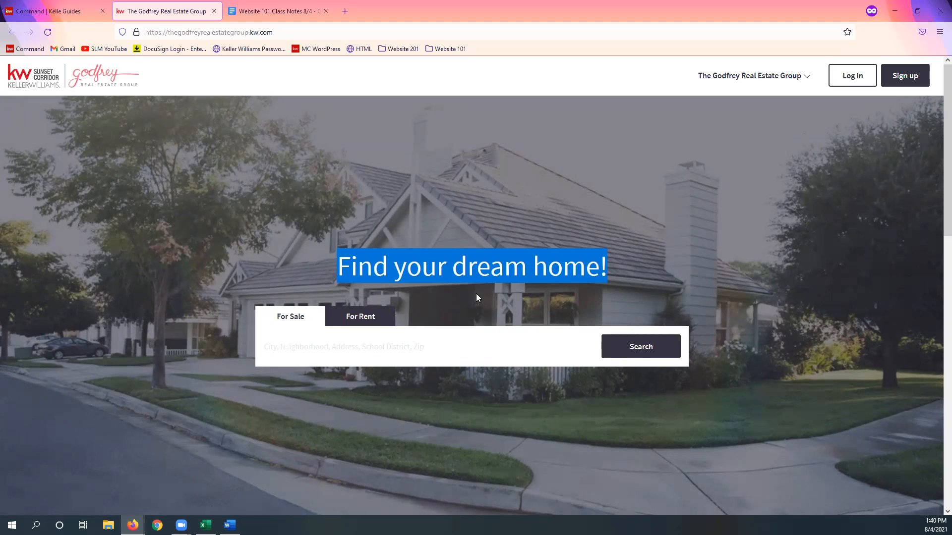
Step: Return to the Kelle guide and examine the homepage hero image guidelines and the images already uploaded
click(50, 11)
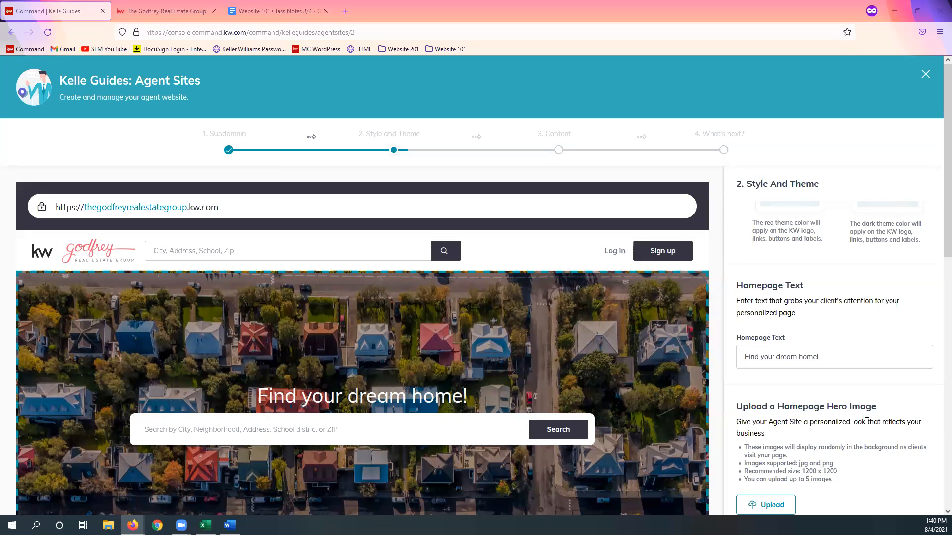
scroll(862, 399, down, 1)
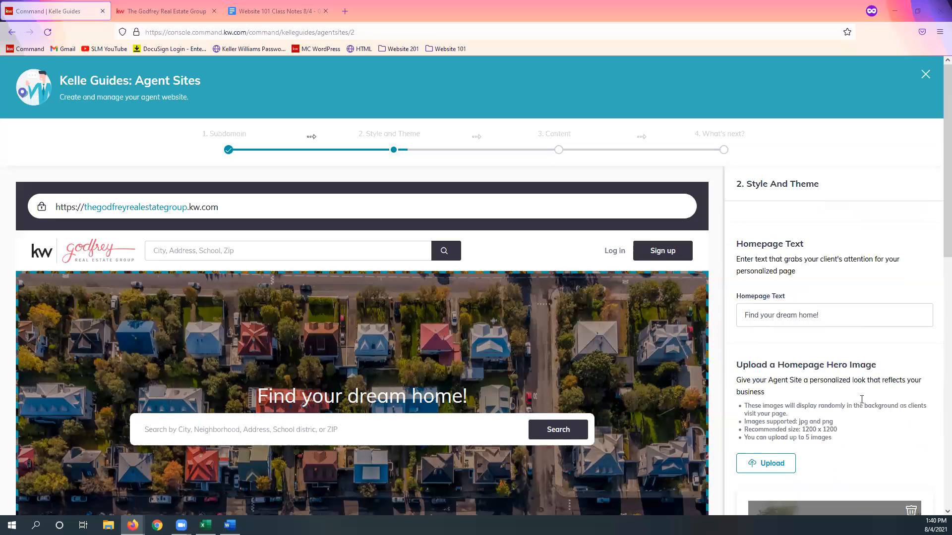
scroll(862, 400, down, 1)
scroll(862, 404, down, 3)
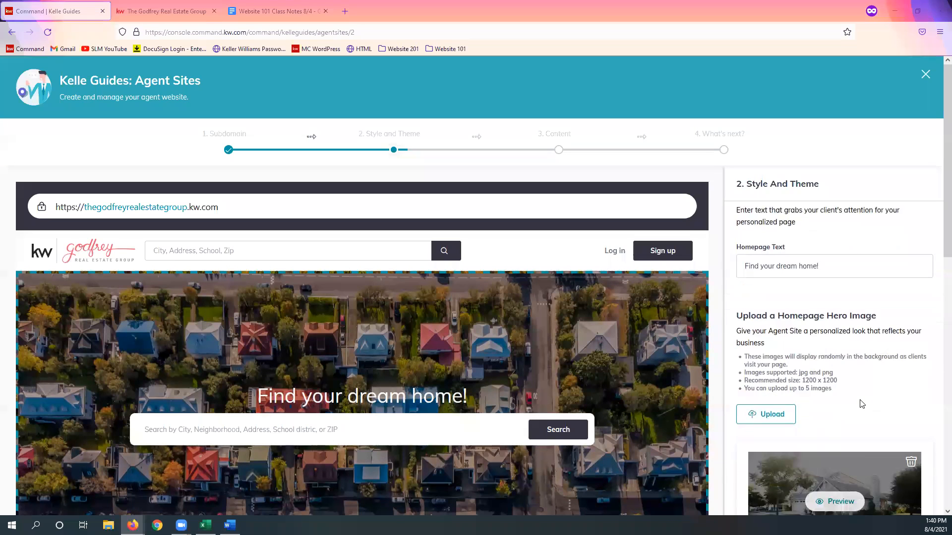
scroll(862, 399, down, 3)
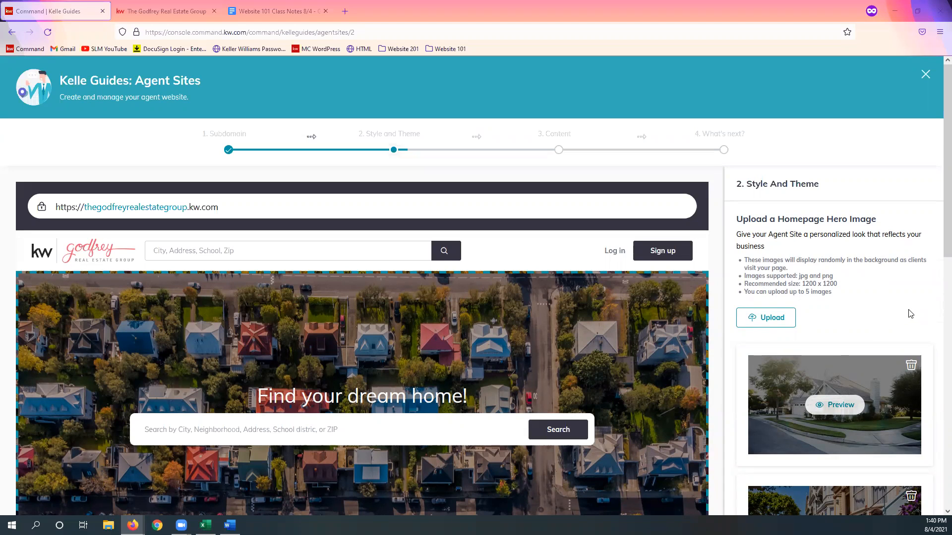
scroll(910, 313, down, 2)
scroll(884, 398, down, 1)
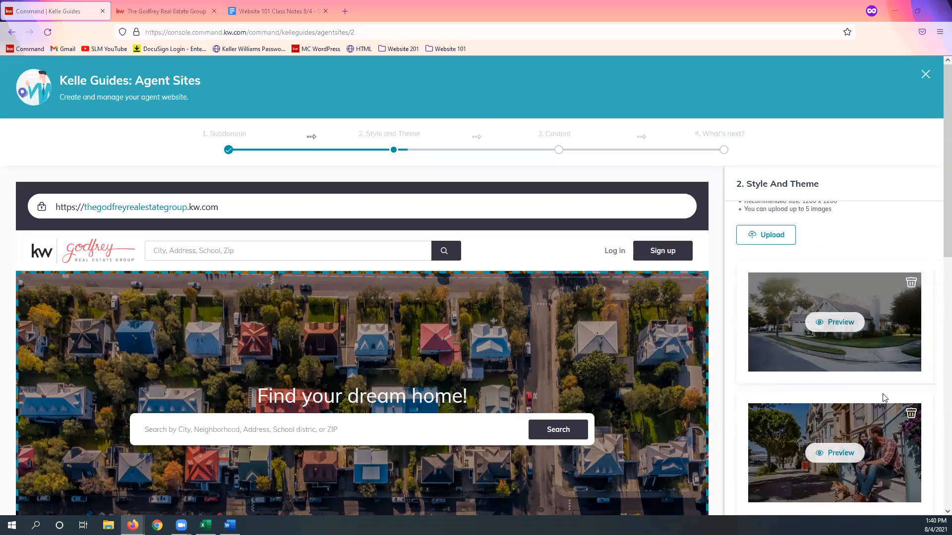
scroll(885, 398, down, 2)
scroll(883, 398, down, 5)
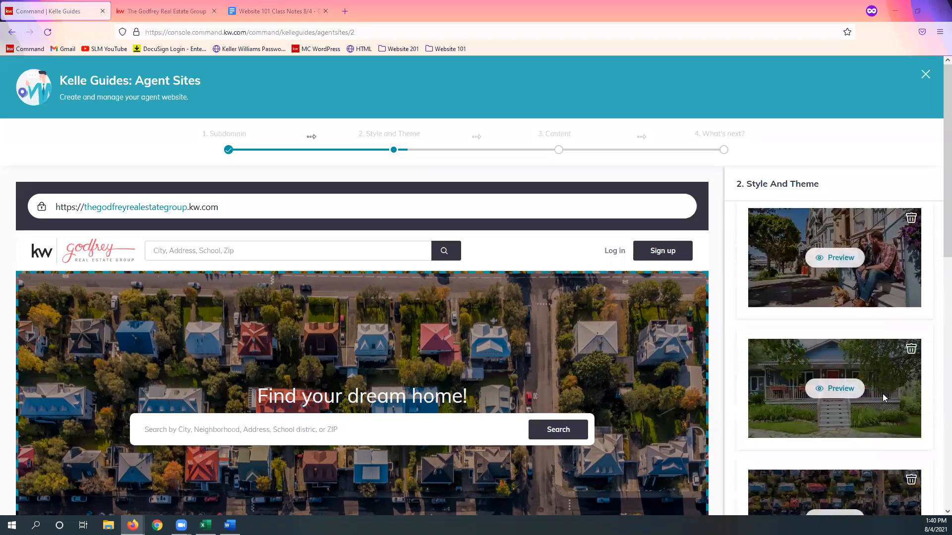
scroll(883, 394, down, 3)
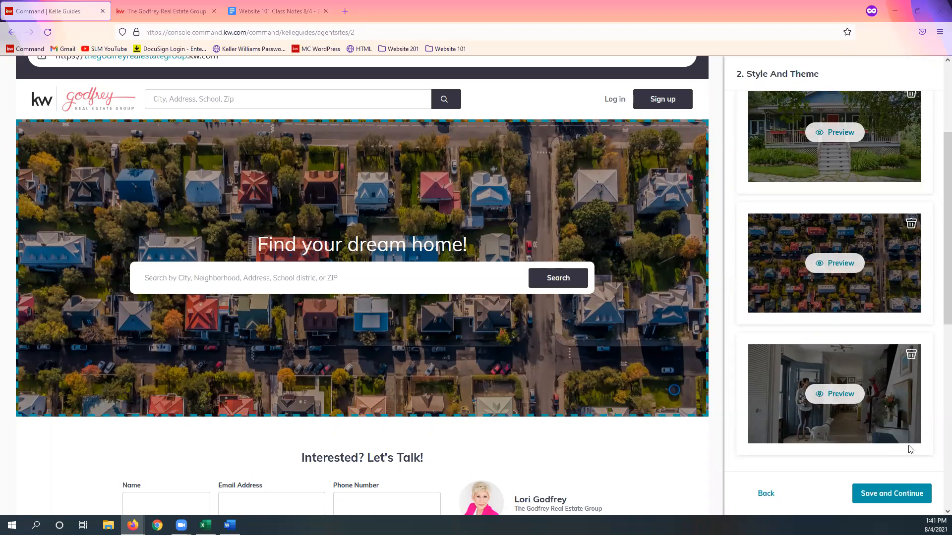
Step: Go back over the hero images to the upload guidelines and highlight the recommended size of 1200 x 1200
click(913, 353)
scroll(898, 356, up, 1)
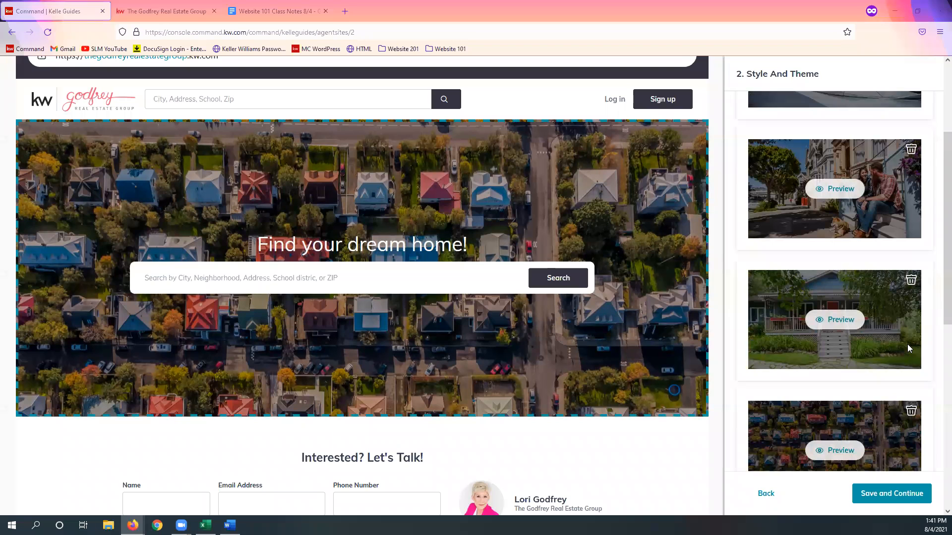
scroll(930, 297, up, 1)
scroll(930, 297, up, 3)
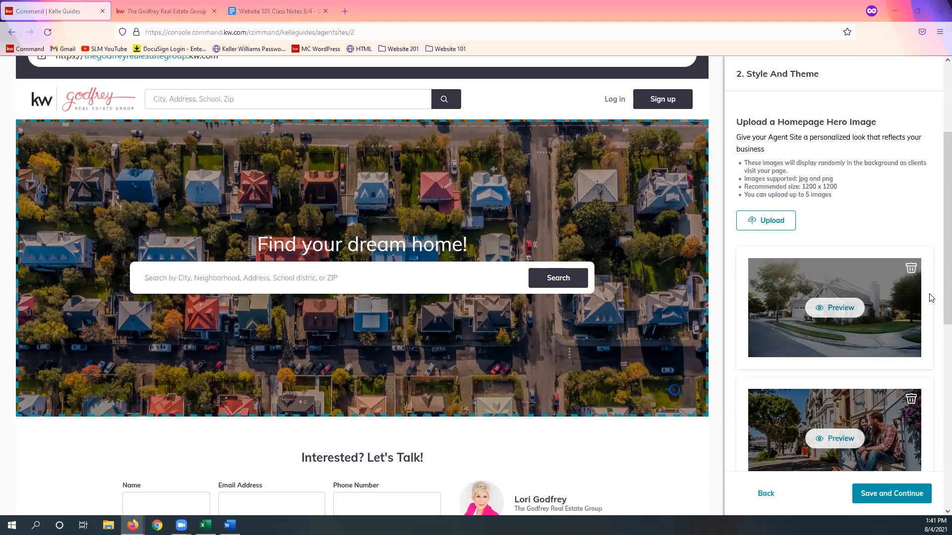
right_click(824, 385)
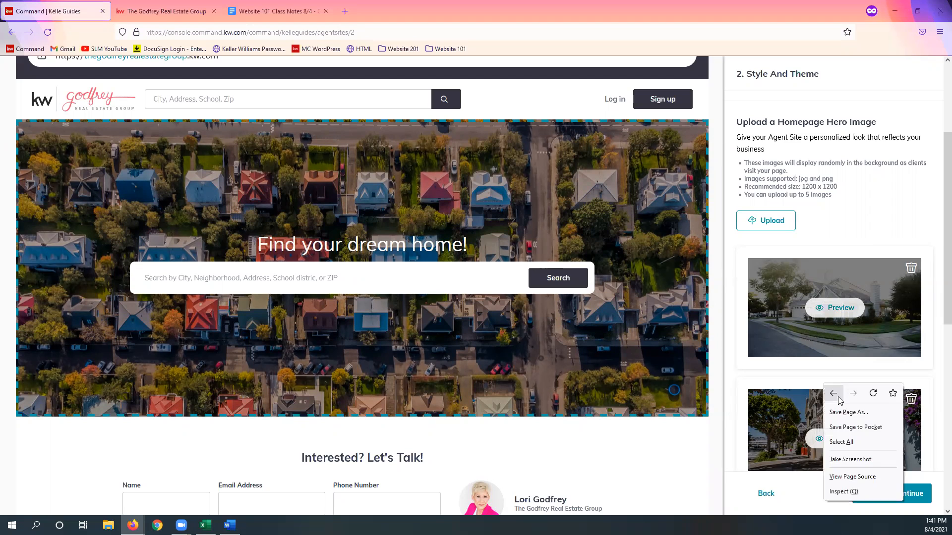
click(869, 224)
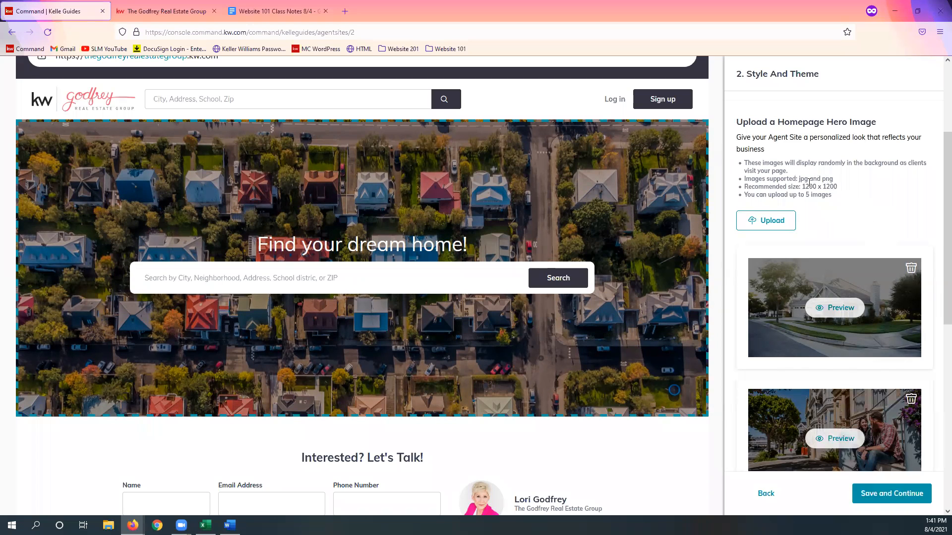
drag(801, 187, 837, 187)
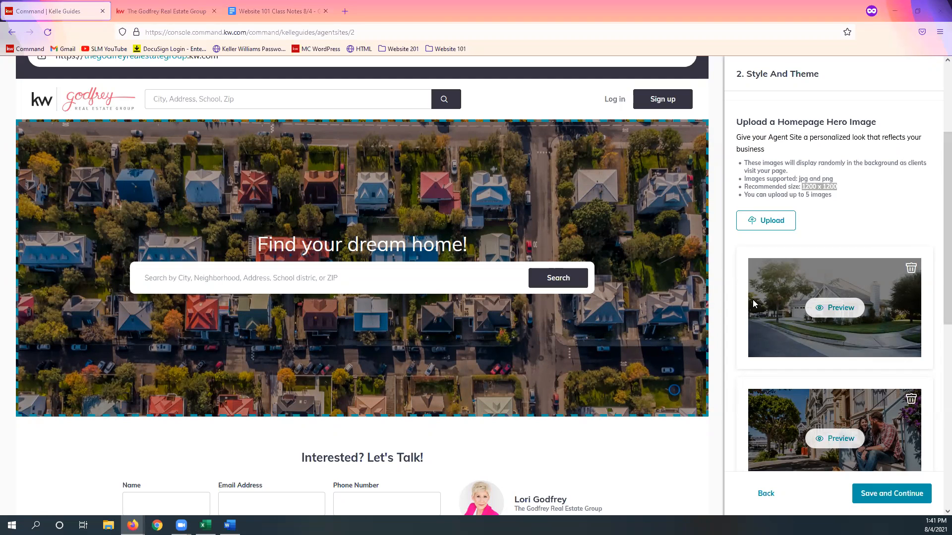
click(882, 217)
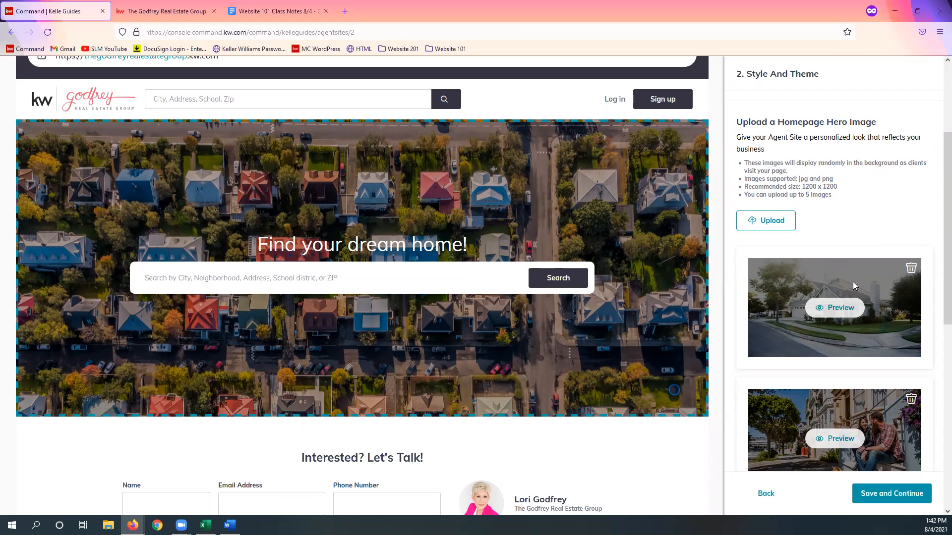
Step: Look through the hero images once more and save Style and Theme to continue to the Content stage
scroll(853, 284, down, 5)
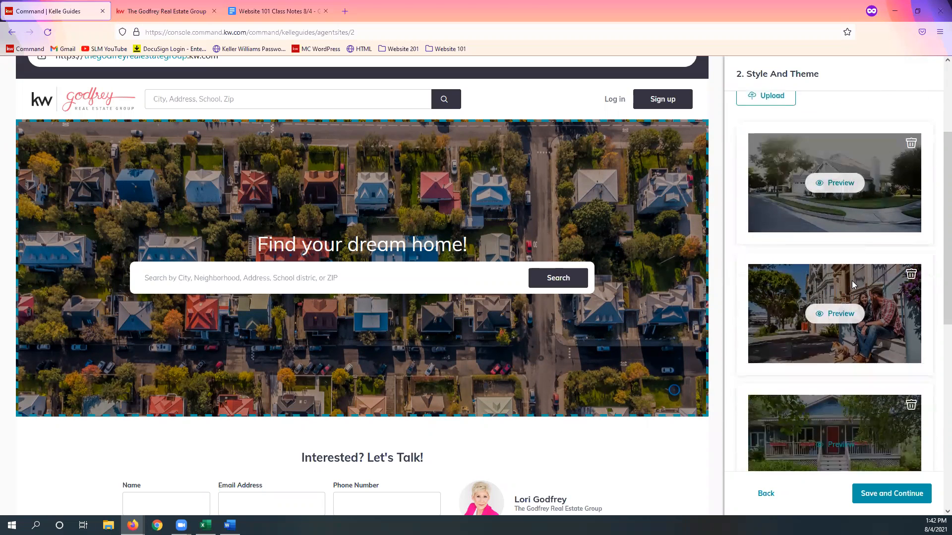
scroll(853, 283, down, 5)
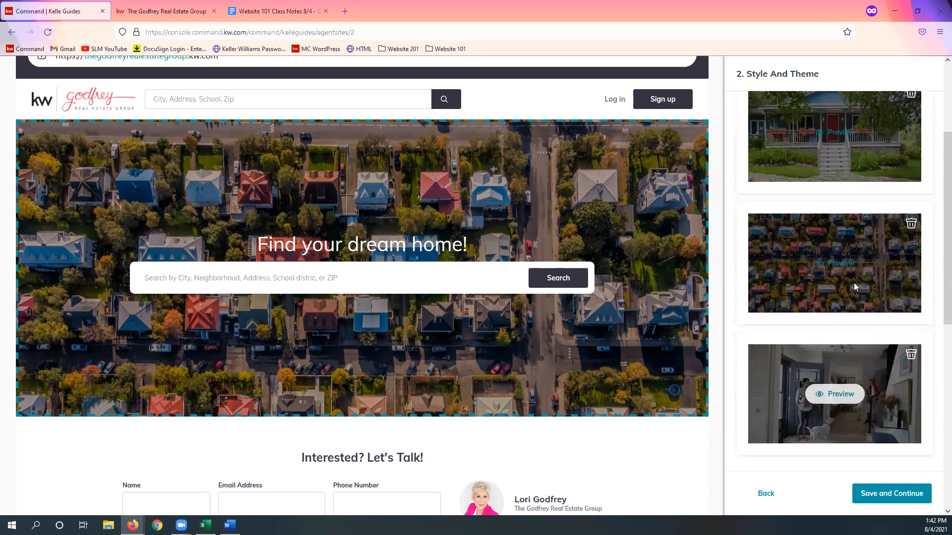
scroll(917, 313, down, 1)
scroll(917, 313, down, 3)
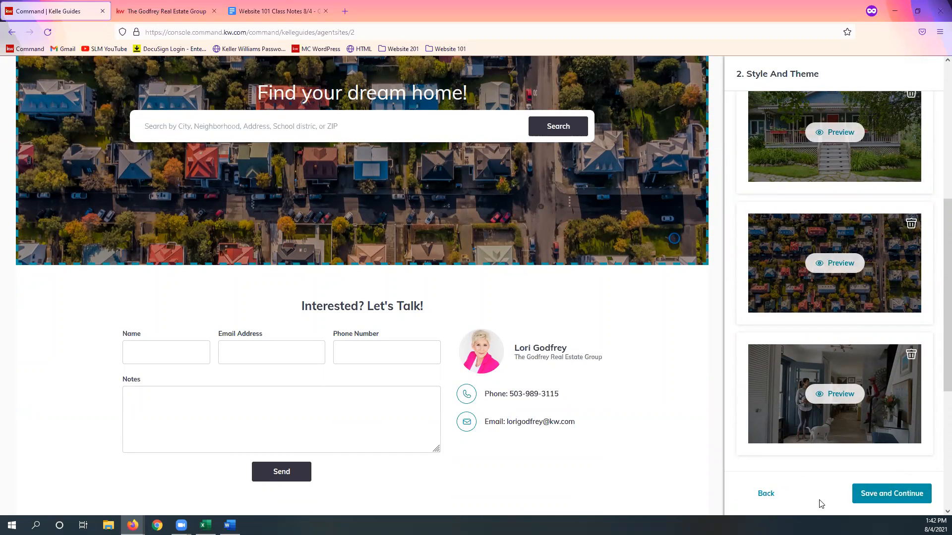
click(898, 500)
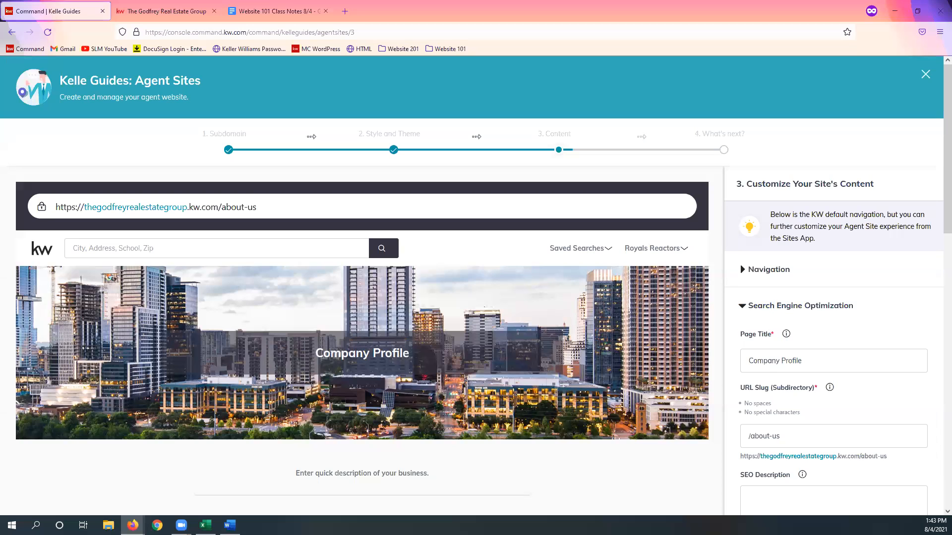
Step: Look over the live agent site's header and home page, and return to the Content stage of the guide
click(149, 11)
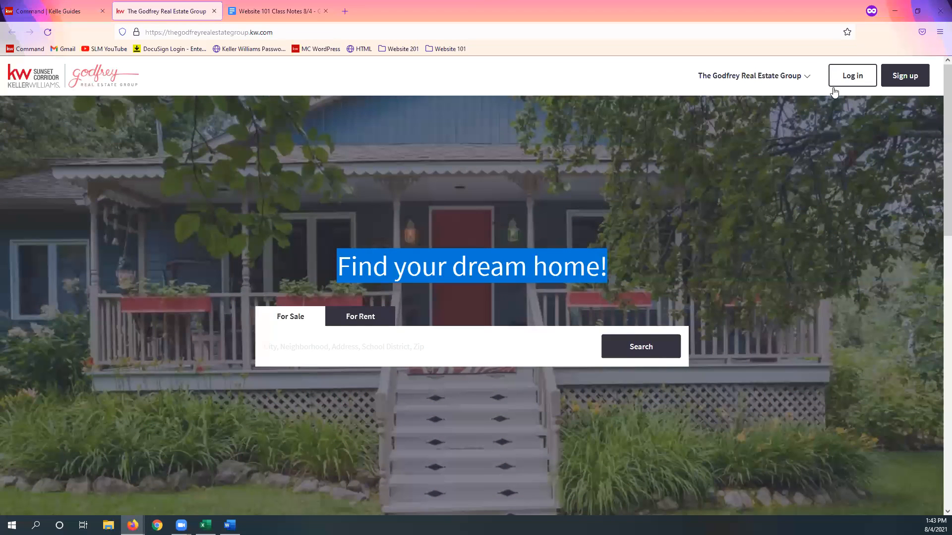
click(865, 124)
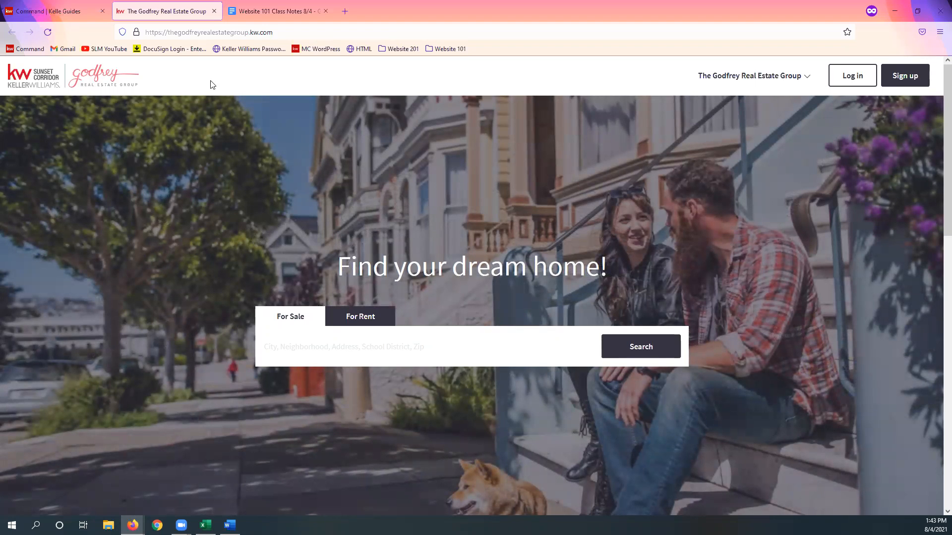
click(73, 11)
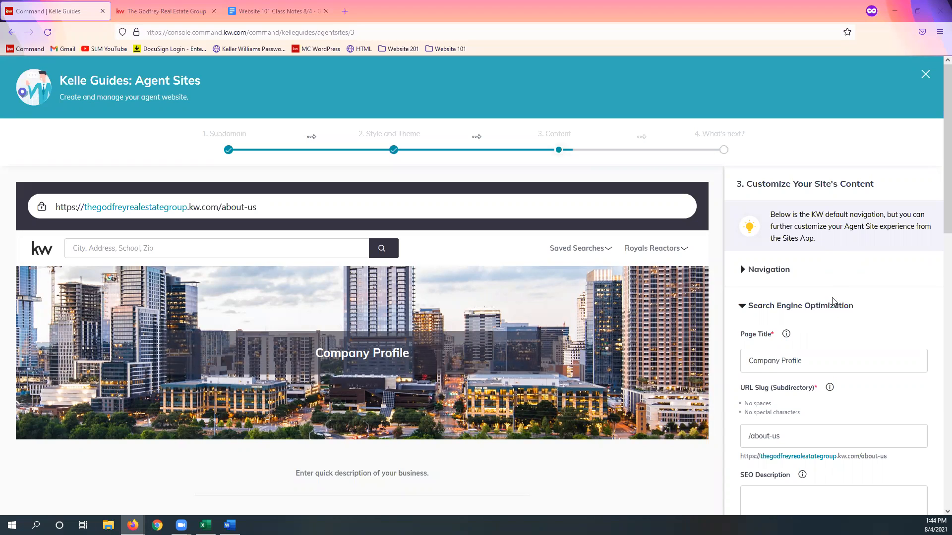
Step: Move About Me above Company Profile in the site's Navigation order
click(782, 273)
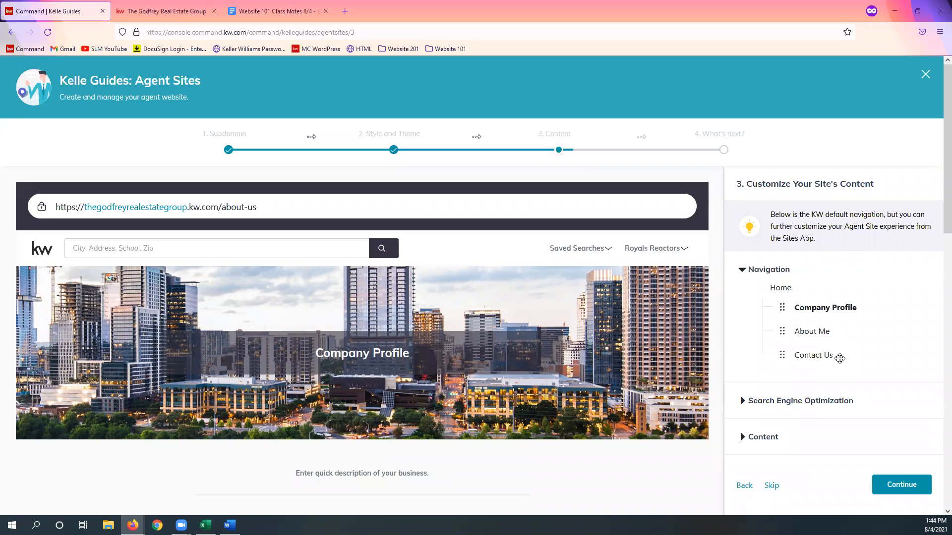
drag(782, 331, 783, 307)
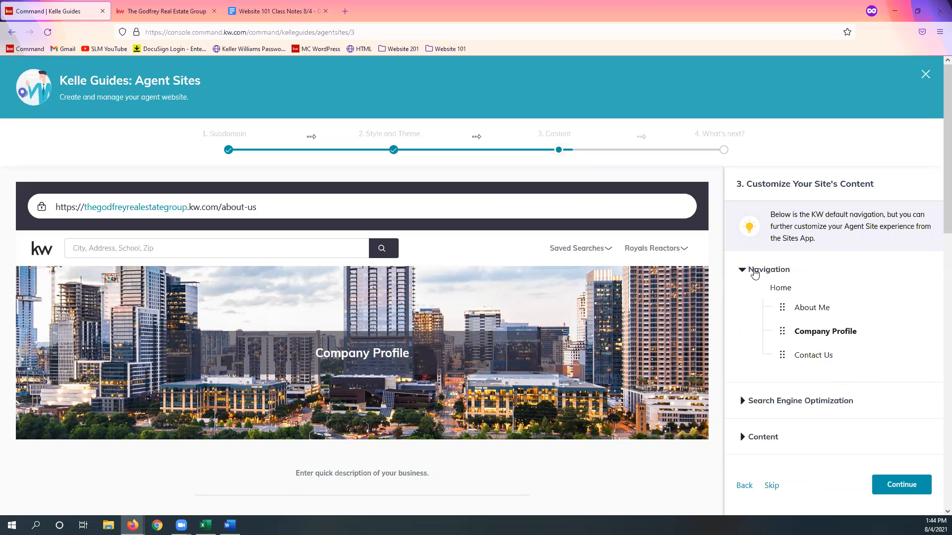
click(754, 272)
Step: Expand Search Engine Optimization and review the Company Profile page's title, URL slug and SEO description fields
click(781, 304)
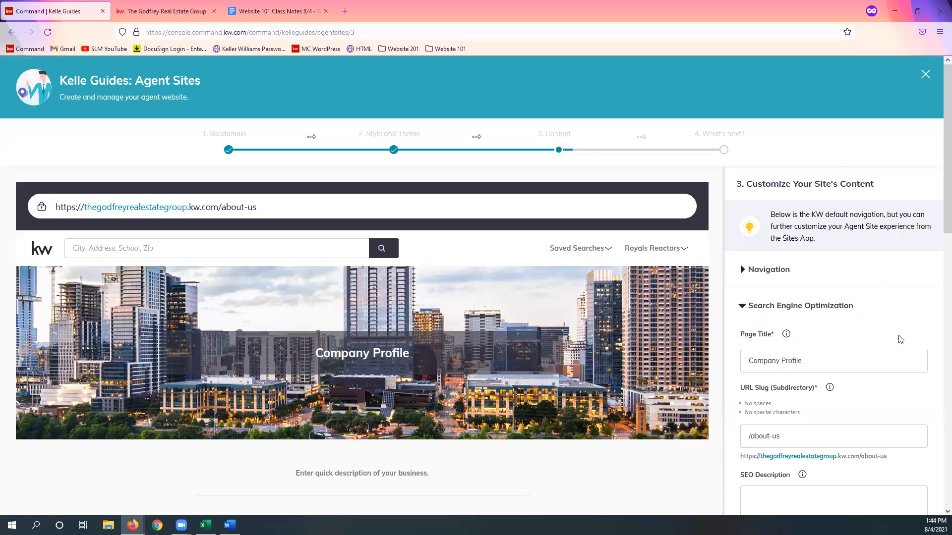
scroll(885, 317, down, 1)
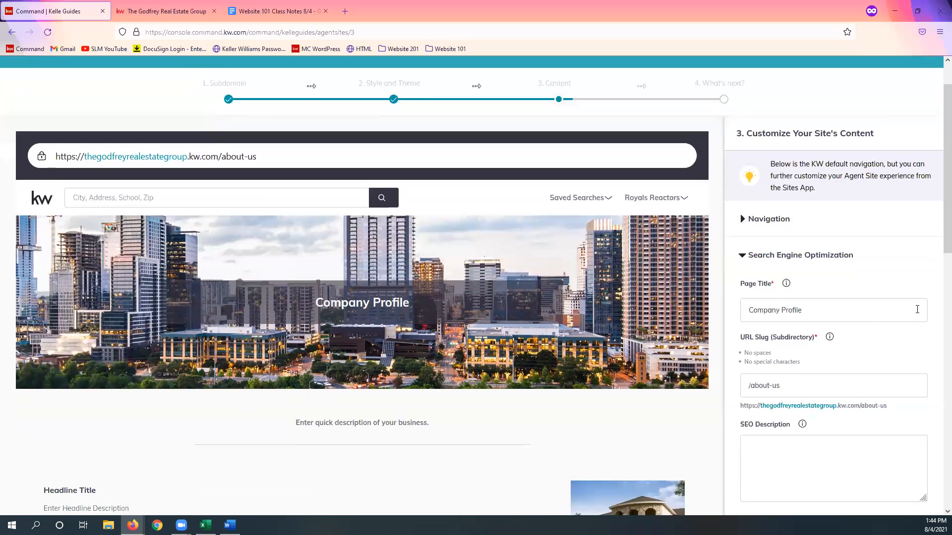
scroll(917, 310, down, 1)
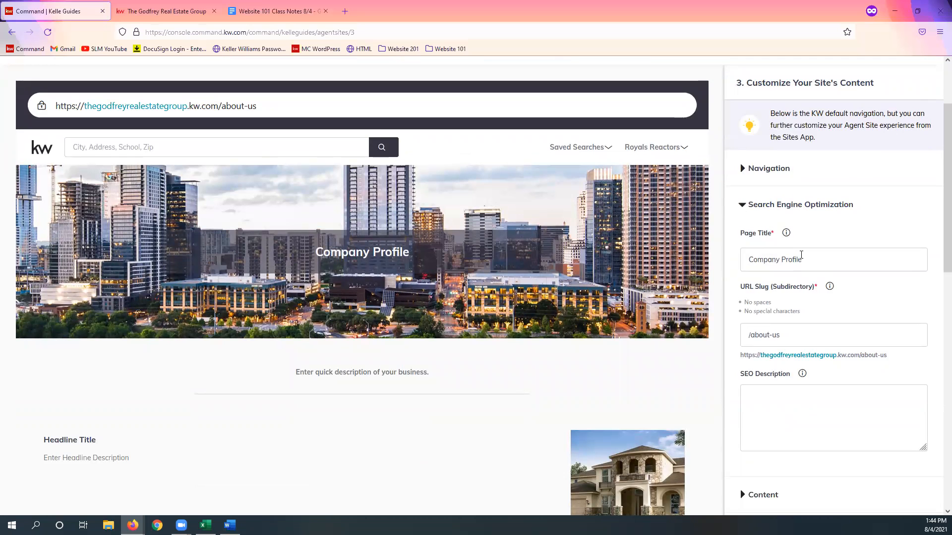
Step: Check the page names in the live agent site's header menu and return to the guide
click(165, 12)
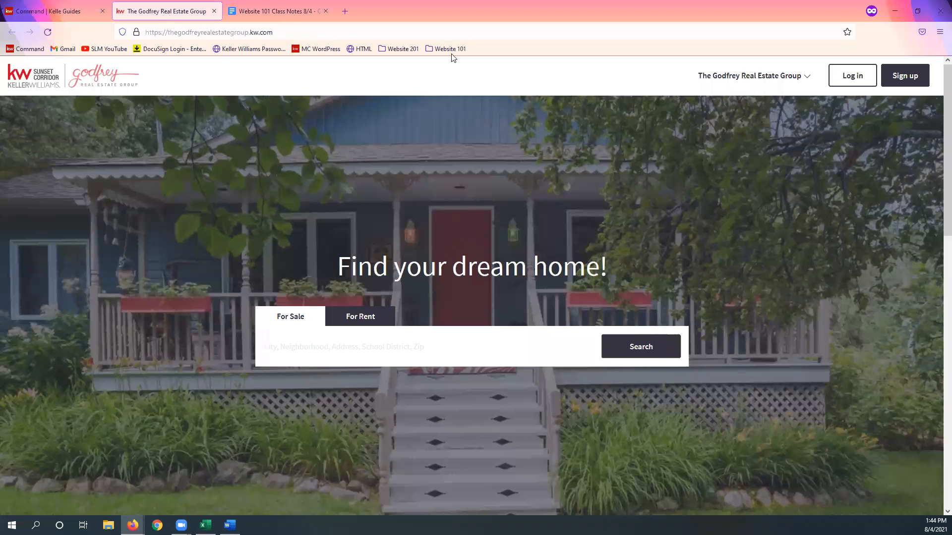
click(768, 76)
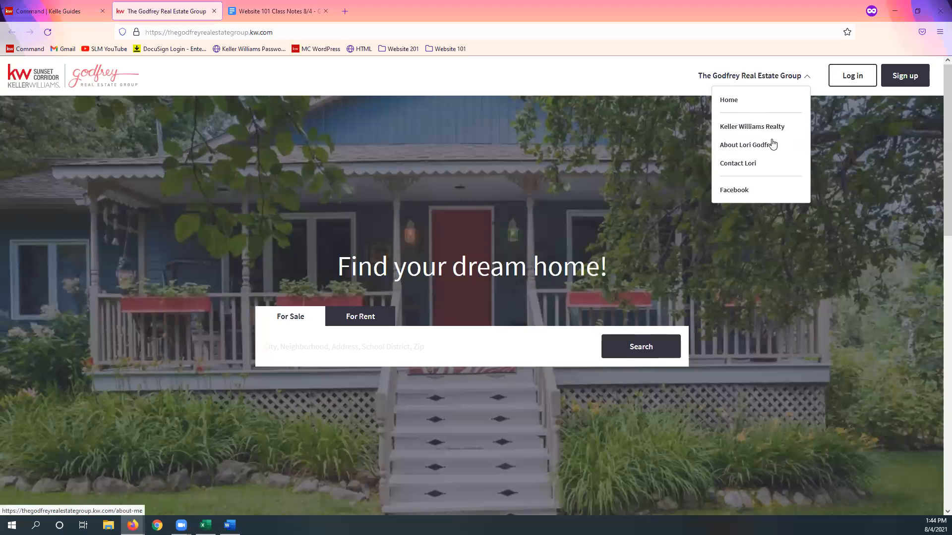
click(64, 13)
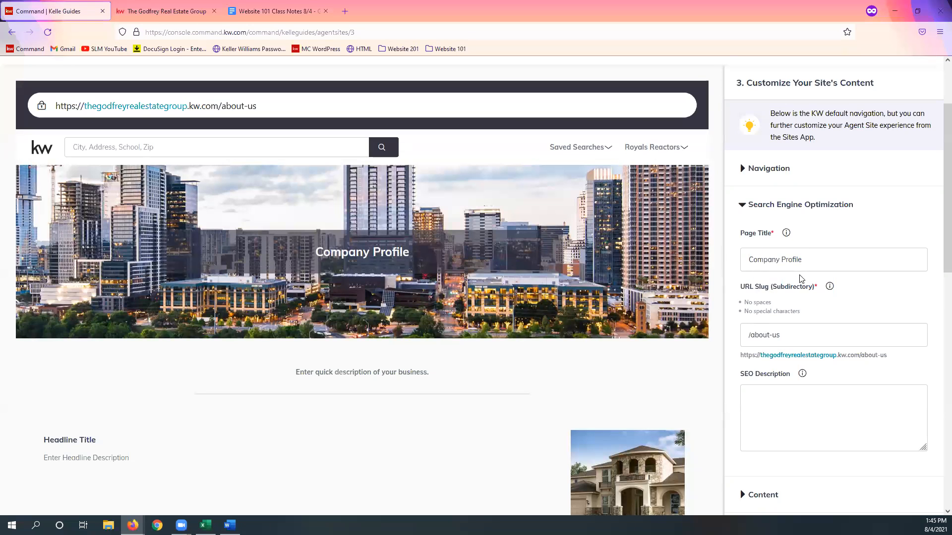
Step: Set the Company Profile page's SEO Page Title to "Keller Williams Realty 2"
click(835, 255)
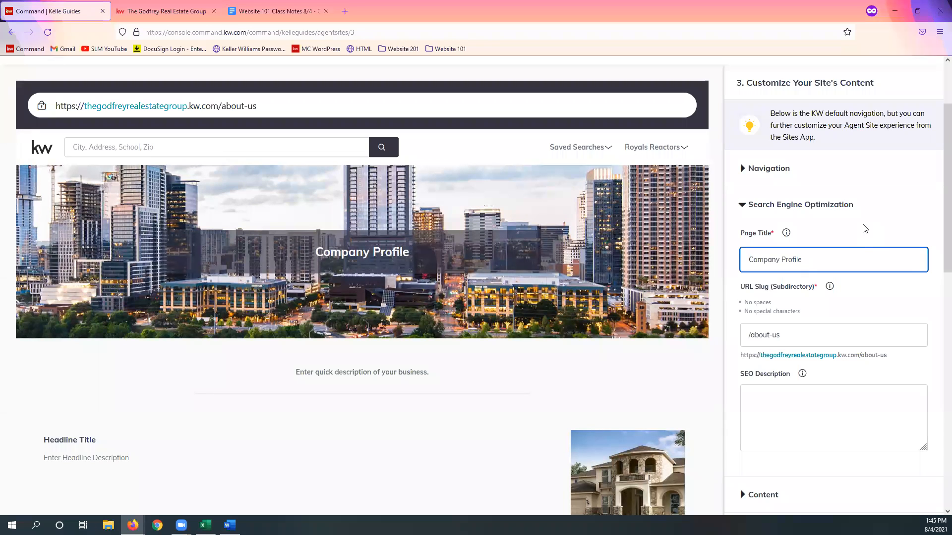
triple_click(859, 258)
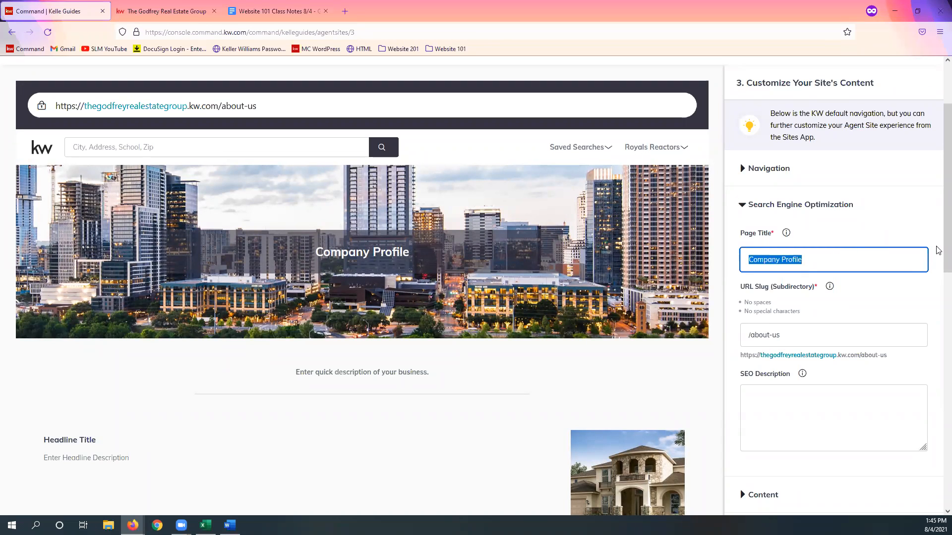
text(Keller William)
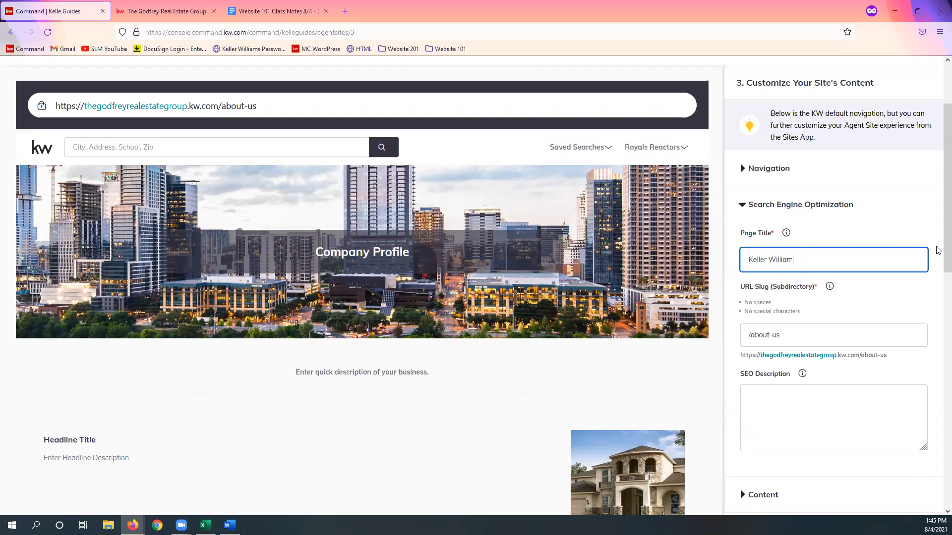
text(s Realyty 2)
click(872, 303)
Step: Examine the page's URL Slug field and how it forms the end of the full web address beneath it
scroll(873, 270, down, 1)
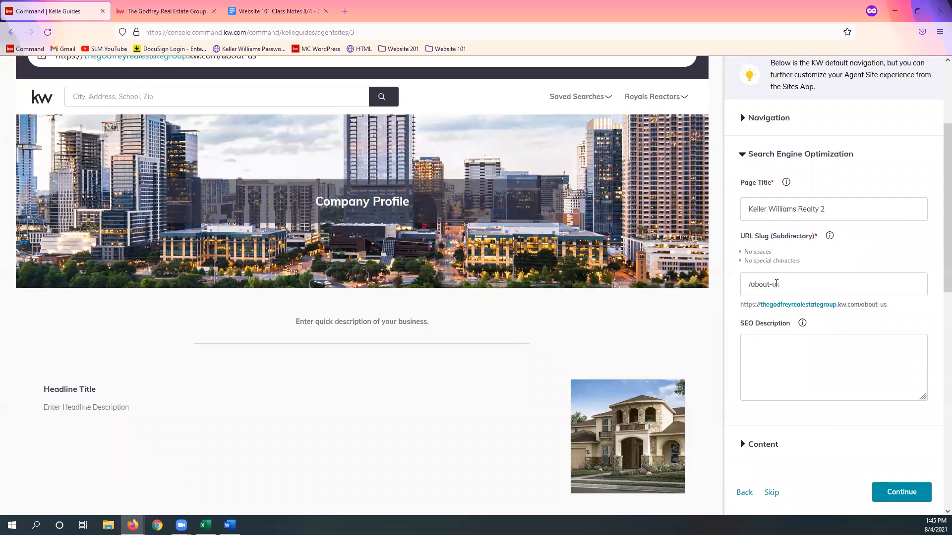
click(801, 280)
drag(752, 284, 801, 285)
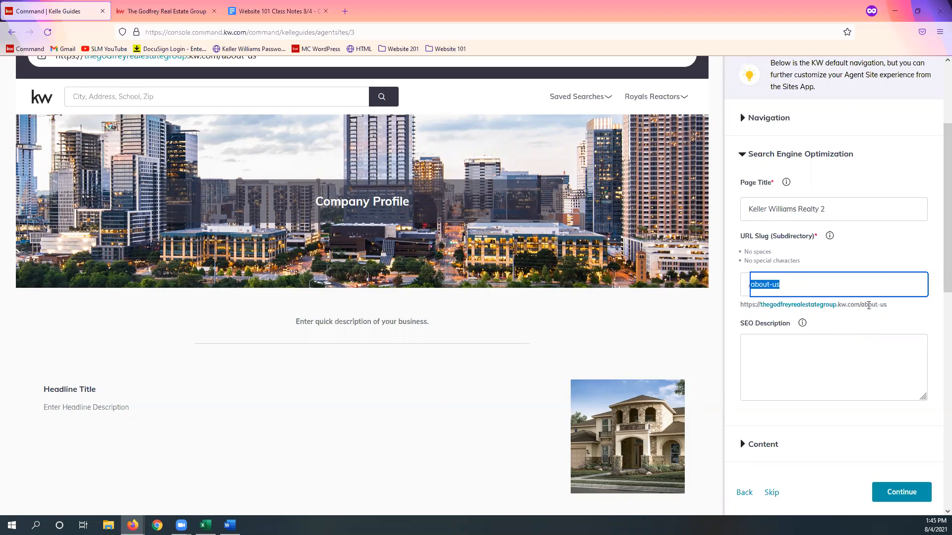
drag(859, 303, 736, 314)
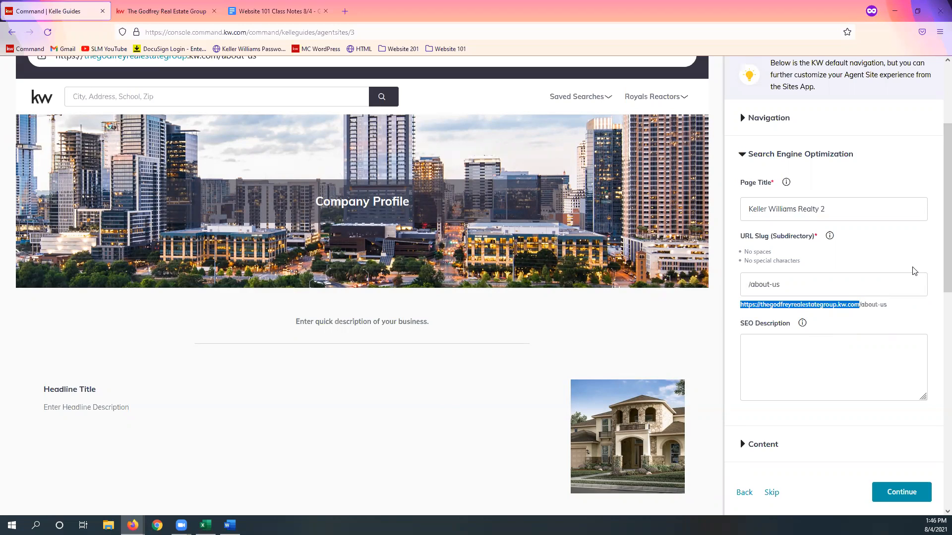
click(880, 306)
triple_click(880, 306)
click(869, 322)
drag(751, 284, 799, 283)
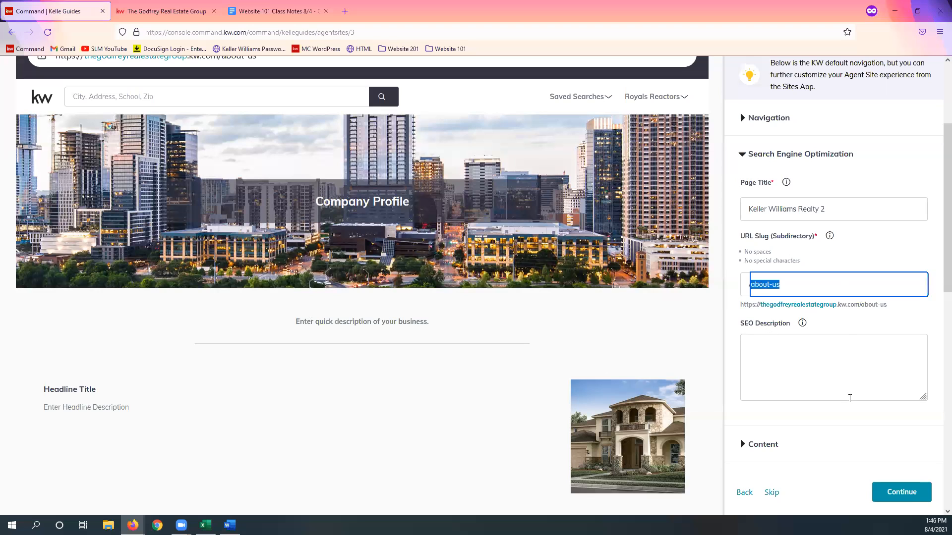
click(847, 330)
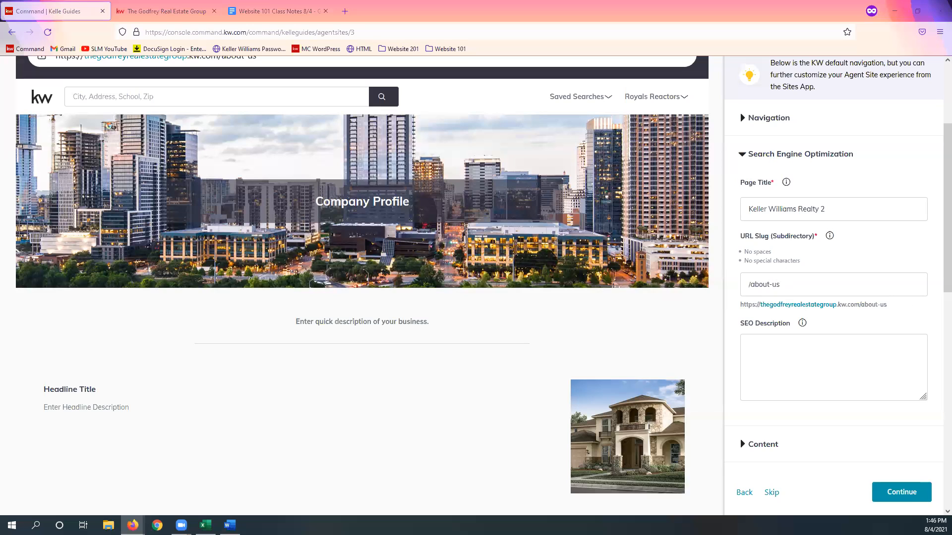
Step: Enter the SEO Description "Learn why to work with a KW agent!" for the page
click(821, 348)
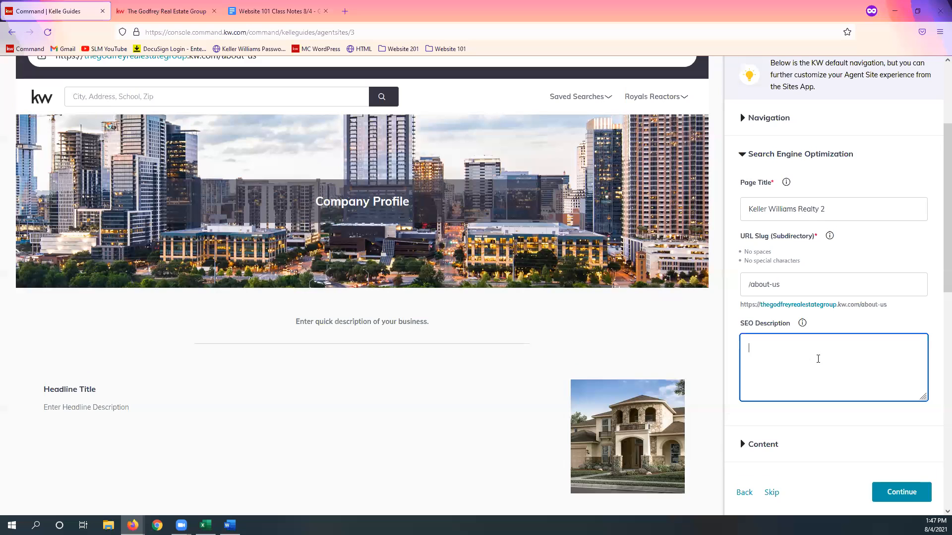
scroll(816, 357, down, 1)
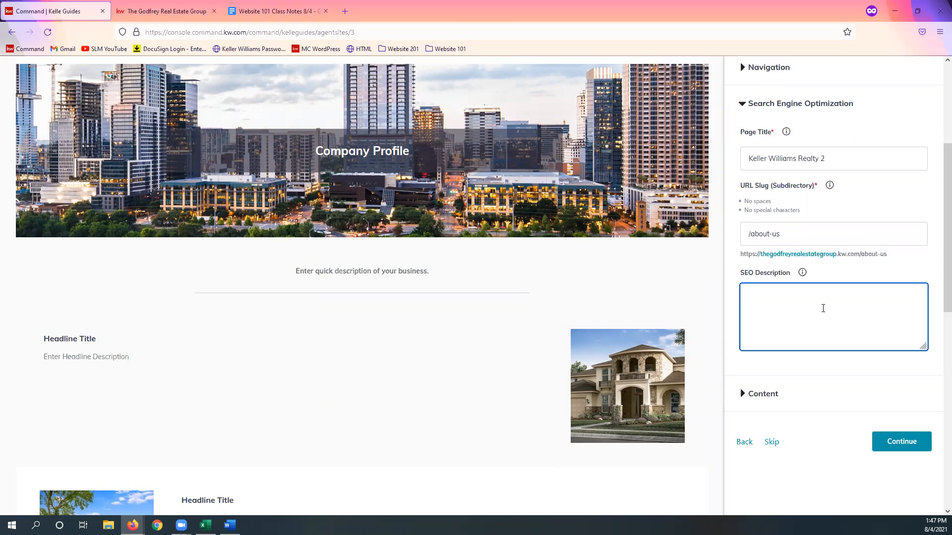
text(Wh)
key(BackSpace)
key(BackSpace)
key(BackSpace)
text(Lear)
text(y to work with a KW agetn)
click(840, 363)
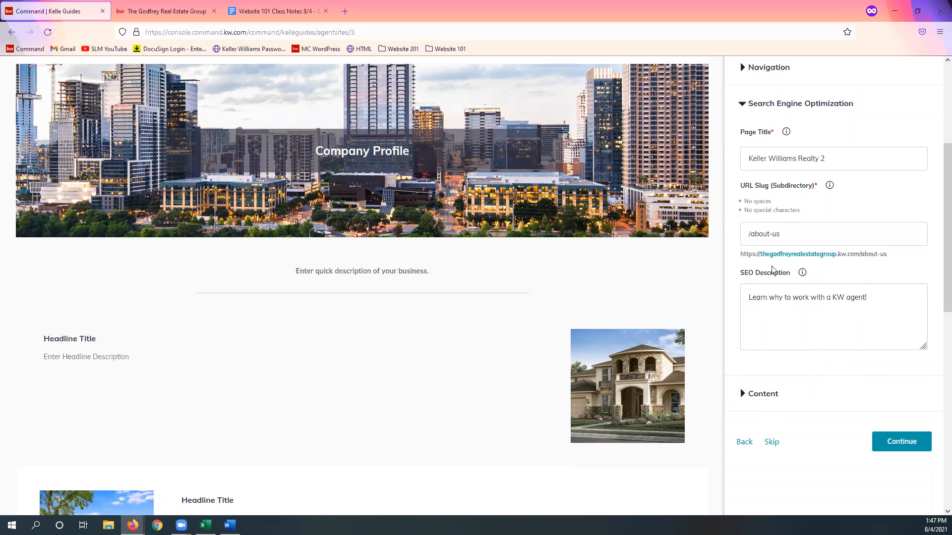
Step: Expand the Content section, review the Company Profile copy in the Website 101 Class Notes document, and return to the guide
scroll(874, 371, down, 1)
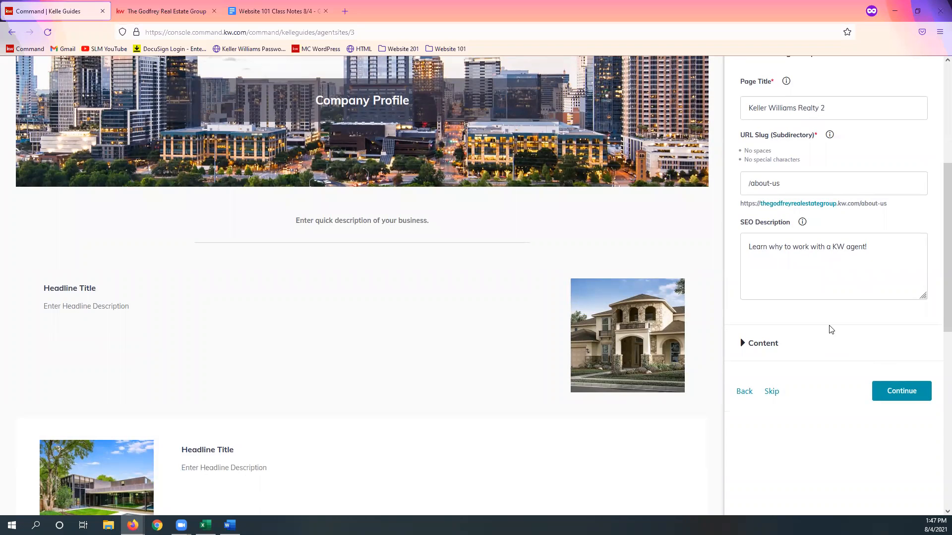
scroll(845, 316, up, 1)
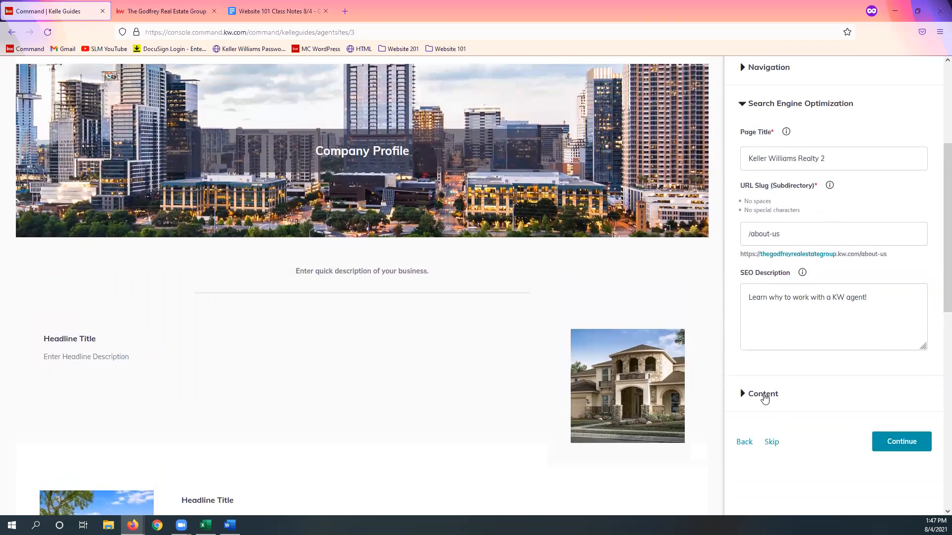
click(764, 395)
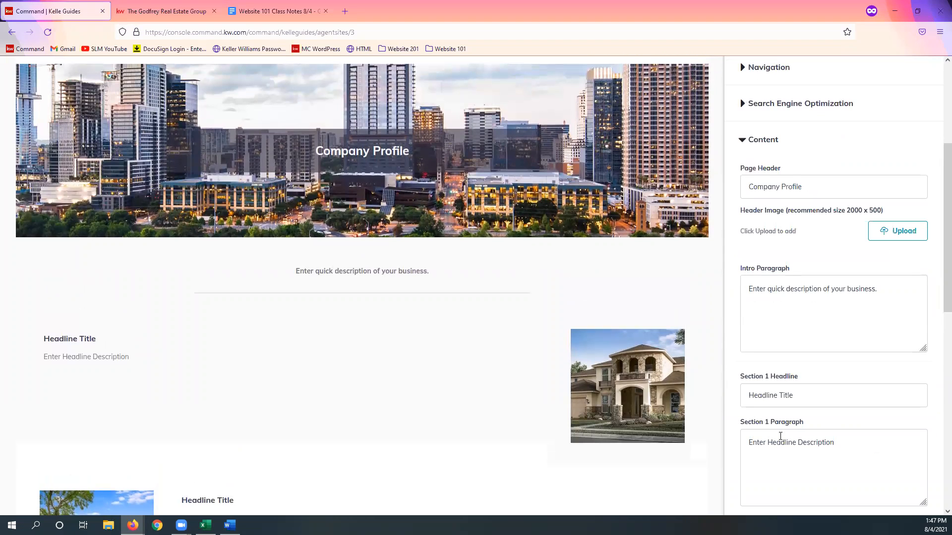
scroll(835, 387, up, 1)
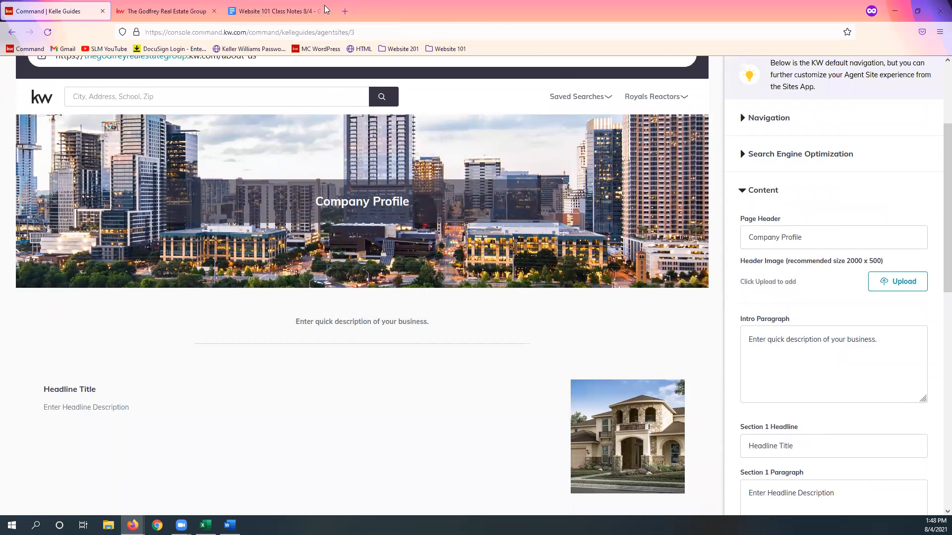
click(290, 11)
click(739, 326)
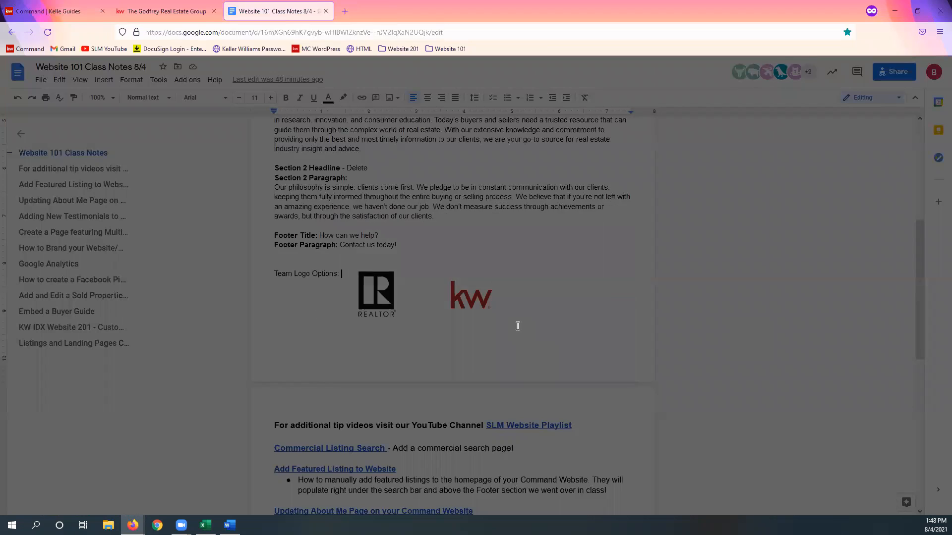
scroll(494, 284, up, 3)
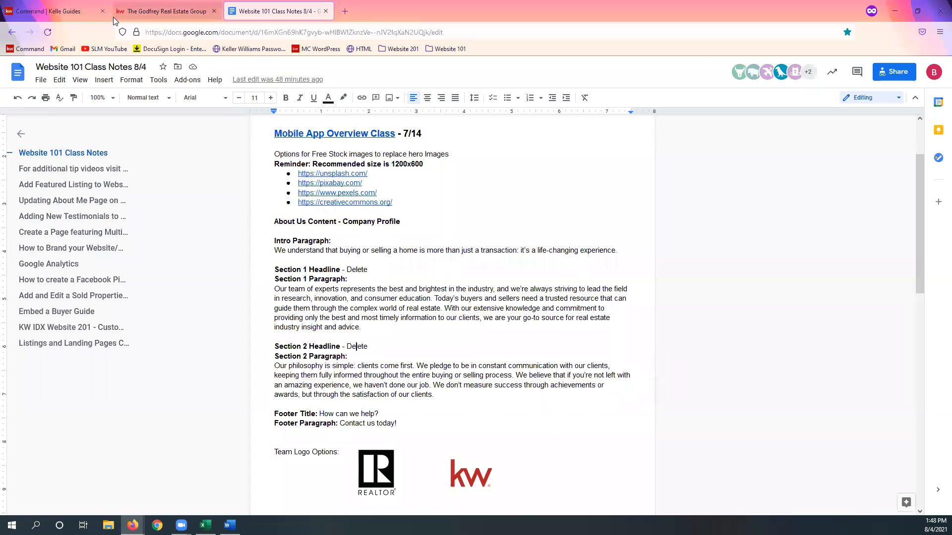
click(54, 11)
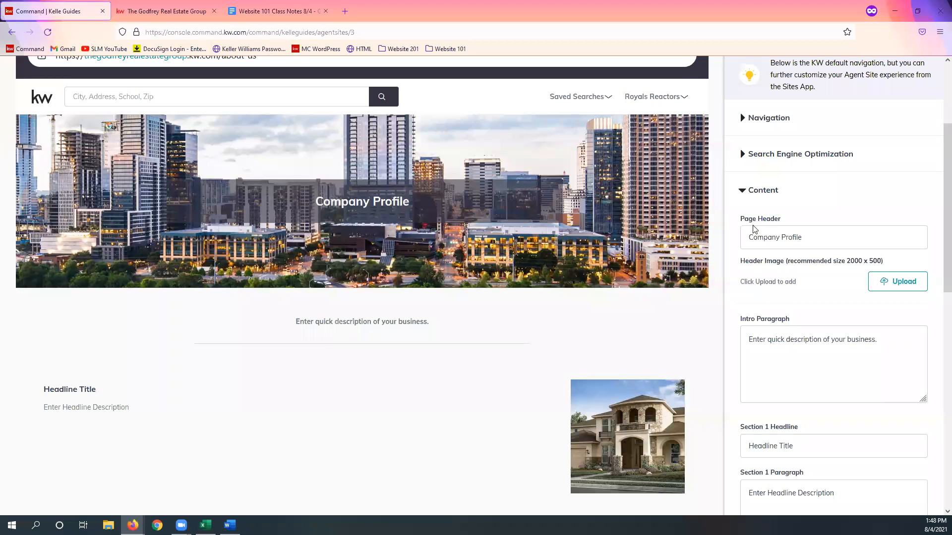
Step: Change the Page Header of the Company Profile page to "Keller Williams Realty"
click(835, 235)
triple_click(856, 236)
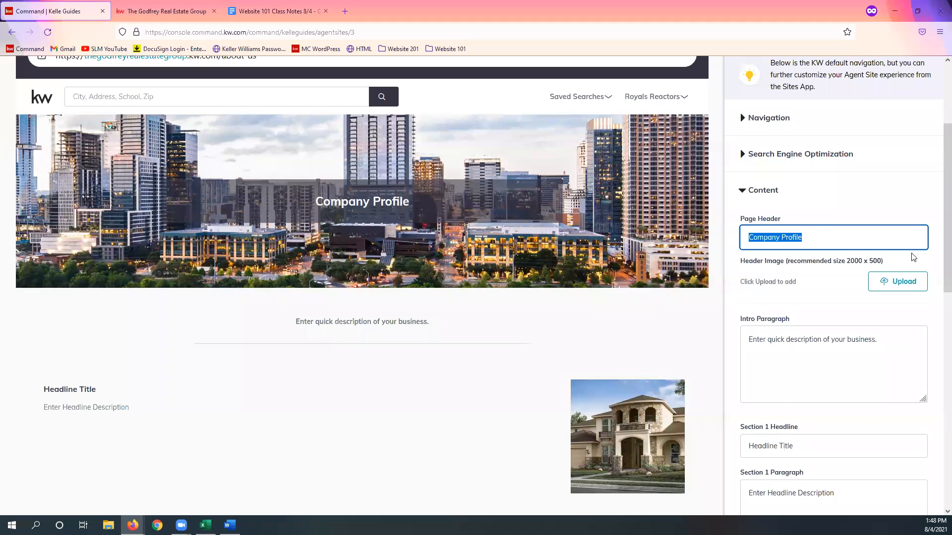
text(Kelle)
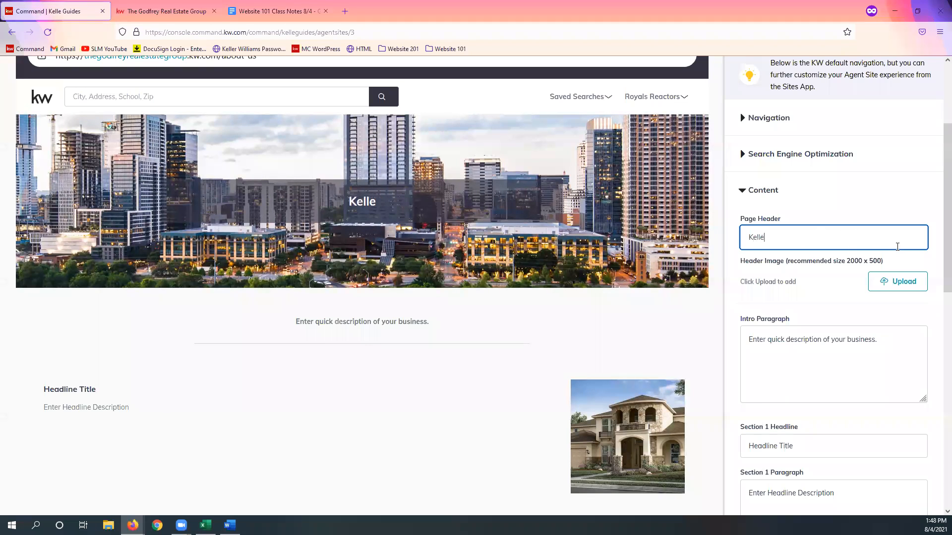
text(r Williams Realty)
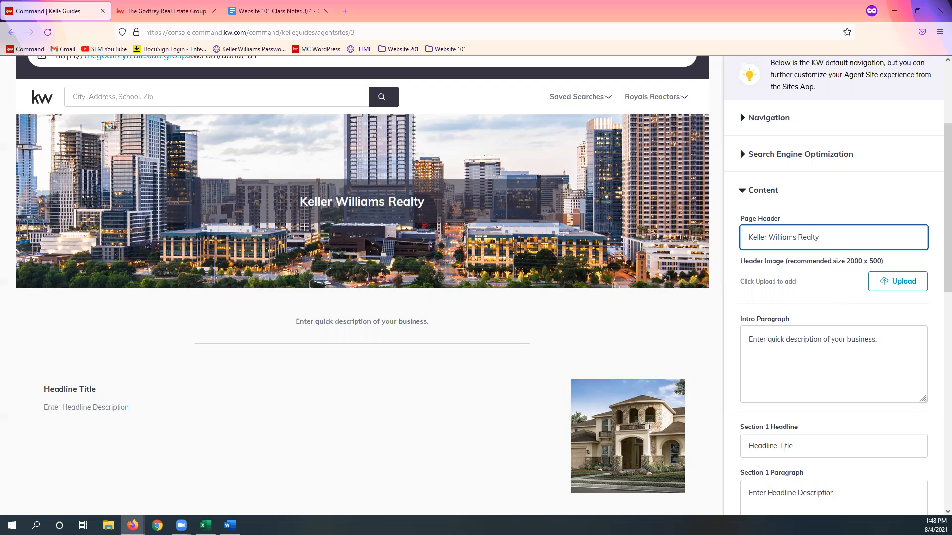
Step: Replace the Intro Paragraph with the copied text "We understand that buying or selling a home is more than just a transaction: it's a life-changing experience."
key(alt+Tab)
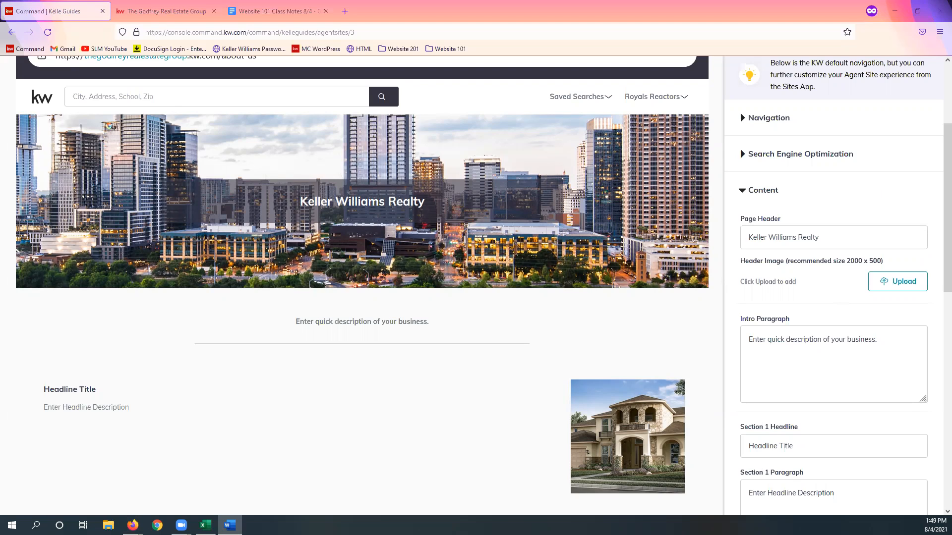
double_click(834, 339)
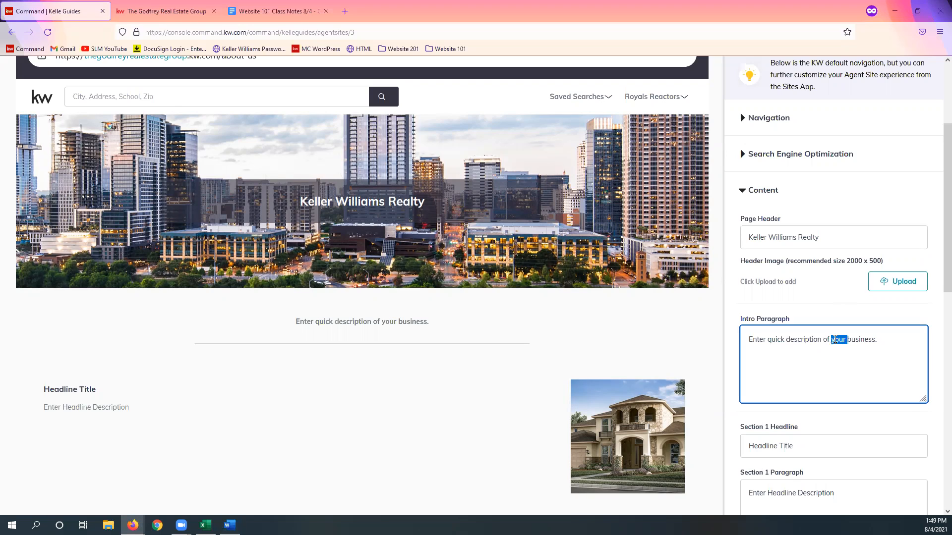
key(ctrl+a)
text(We understand that buying or selling a home is more than just a transaction: it's a life-changing experience.)
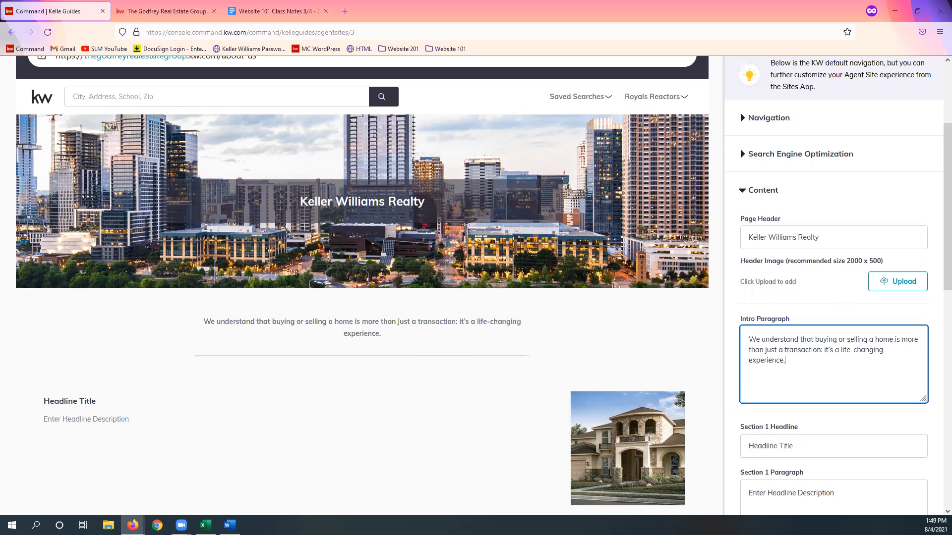
Step: Clear the placeholder text from the Section 1 Headline so the field is blank
key(alt+Tab)
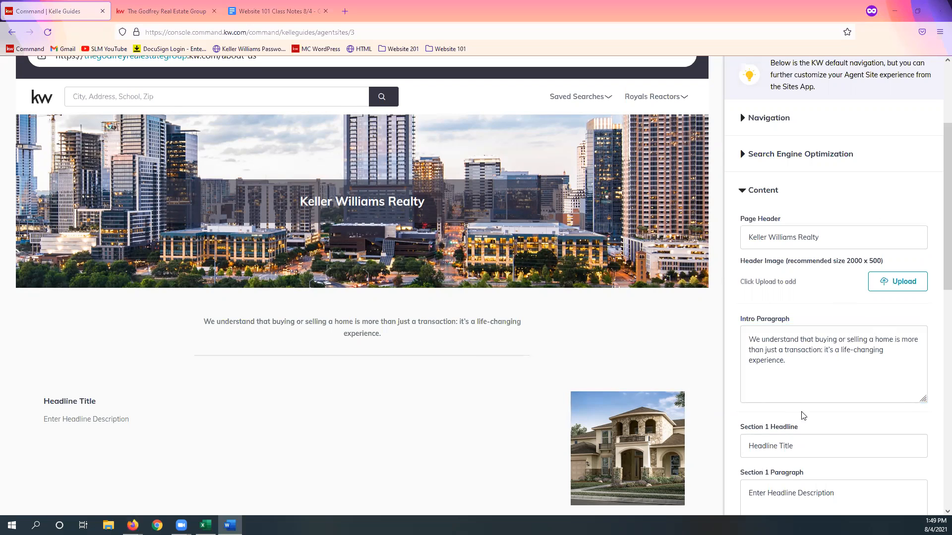
scroll(801, 416, down, 3)
click(834, 295)
key(ctrl+shift+Left)
key(ctrl+shift+Left)
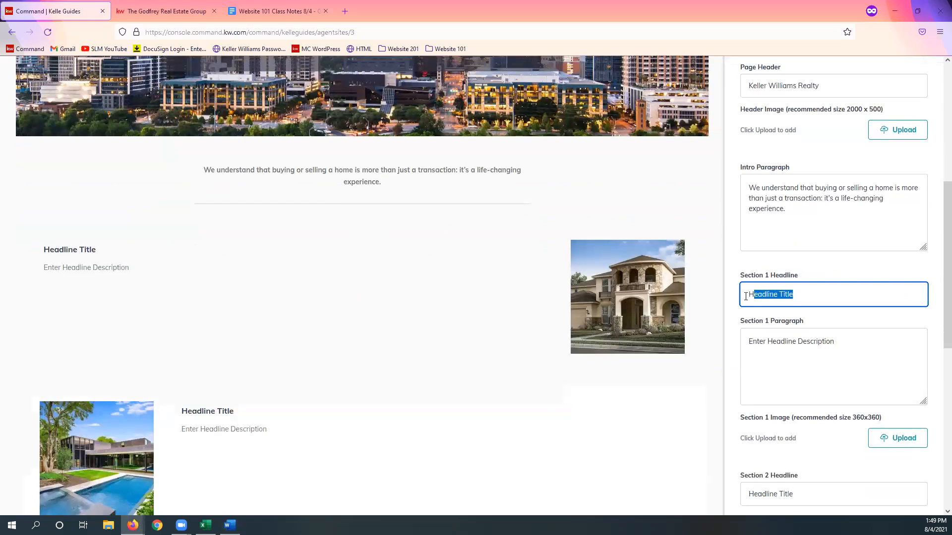
key(BackSpace)
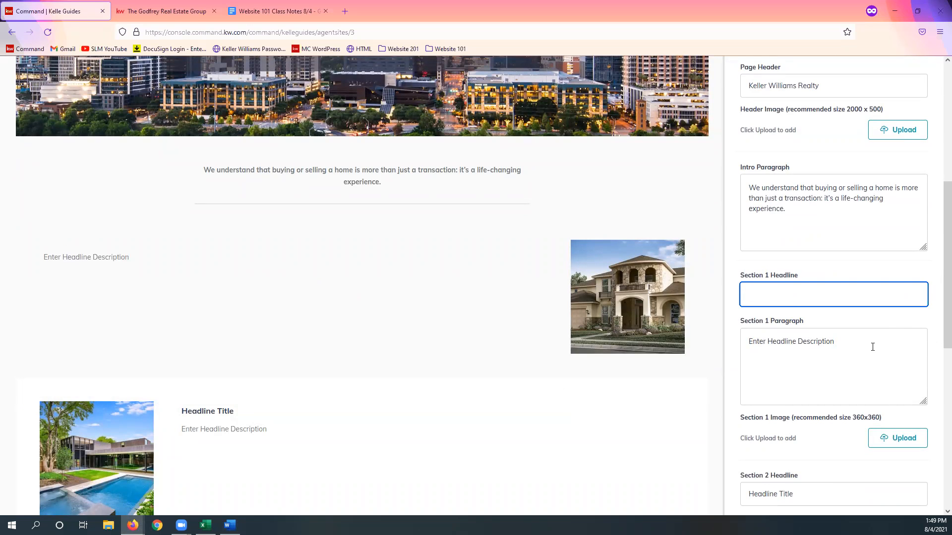
Step: Replace the Section 1 Paragraph placeholder with the copied text beginning "Our team of experts represents the best and brightest in the industry"
click(852, 340)
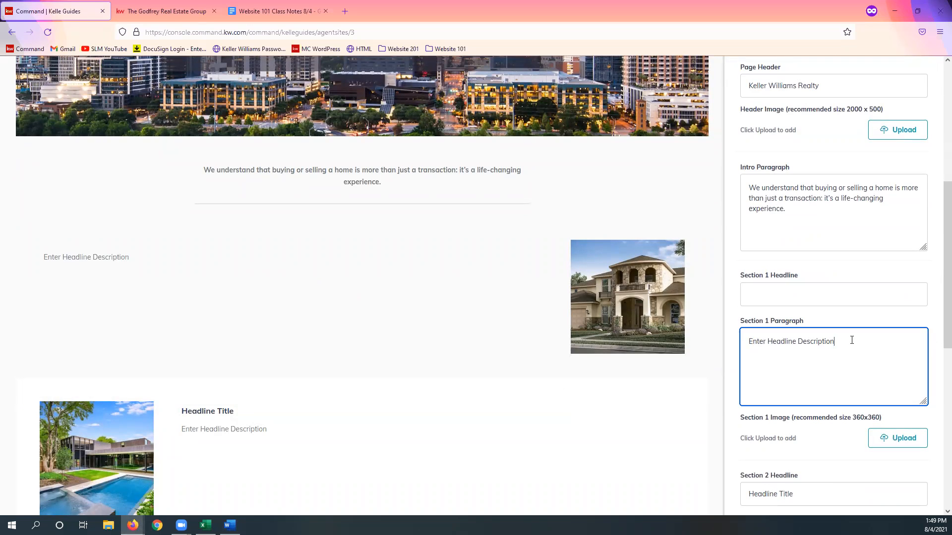
key(ctrl+shift+Left)
key(ctrl+shift+Left)
key(ctrl+shift+Left)
key(alt+Tab)
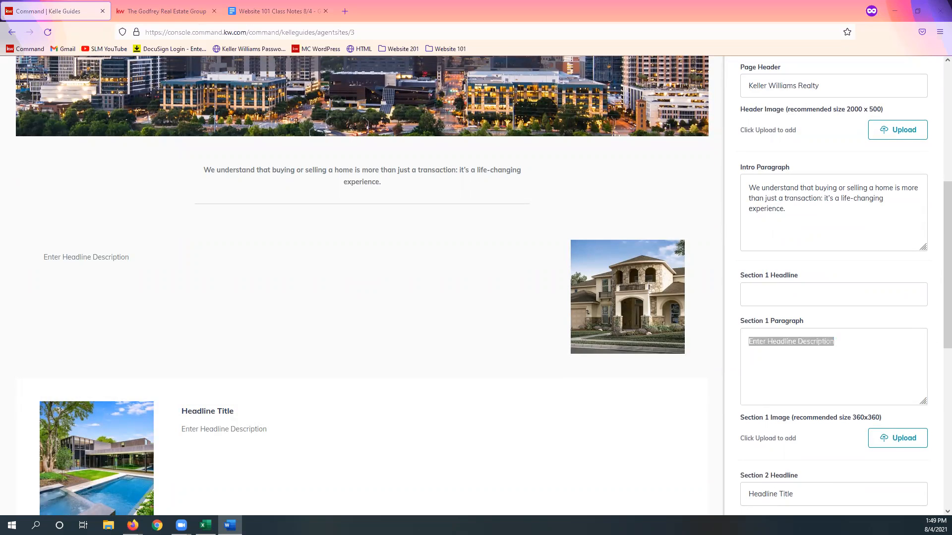
right_click(799, 342)
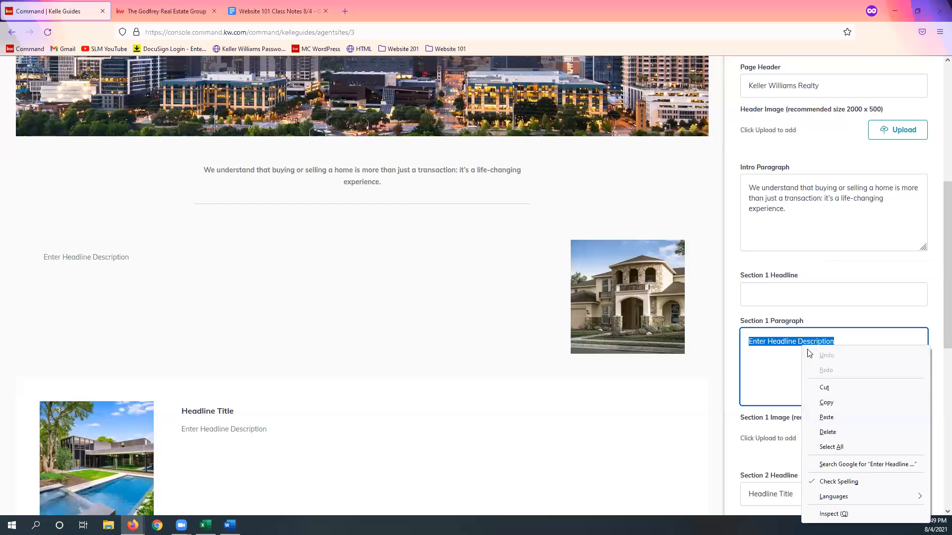
click(853, 419)
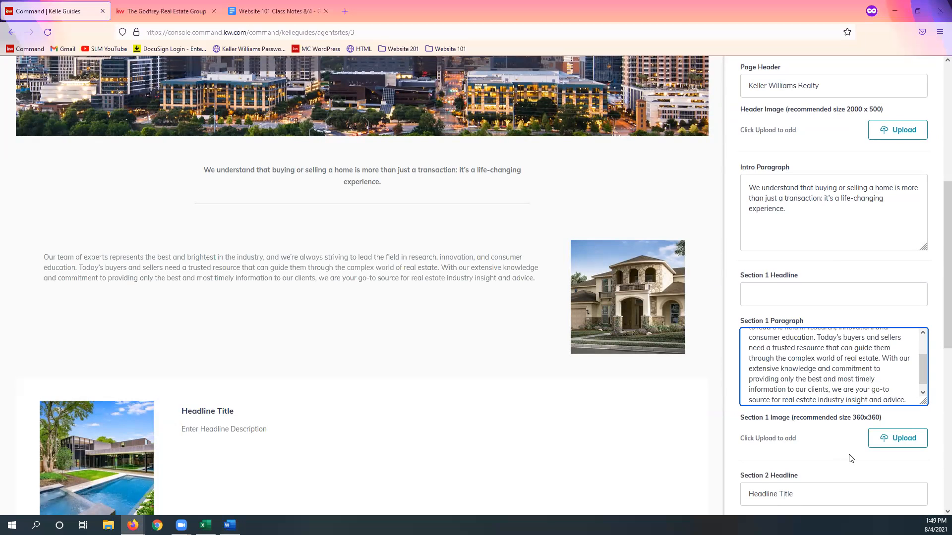
scroll(852, 437, down, 2)
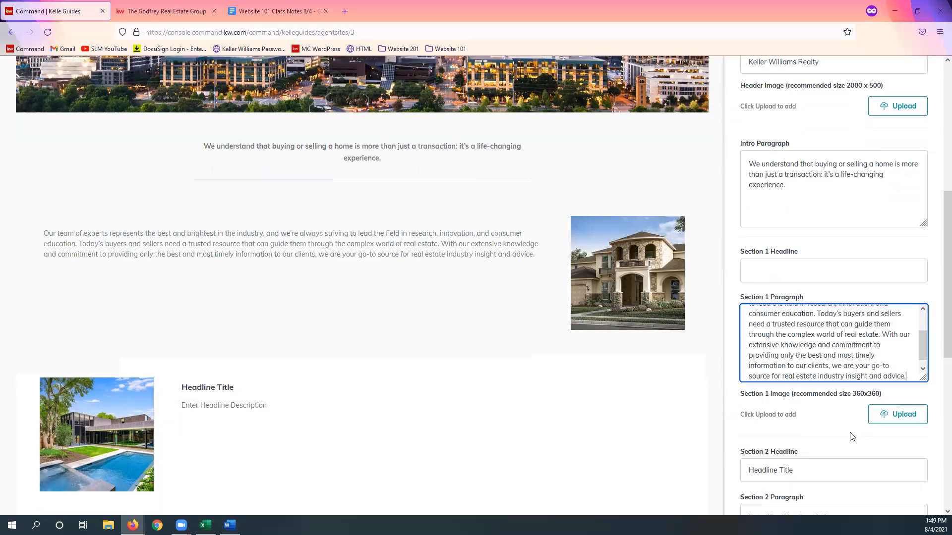
Step: Clear the placeholder text from the Section 2 Headline so the field is blank
scroll(852, 437, down, 4)
scroll(842, 398, up, 3)
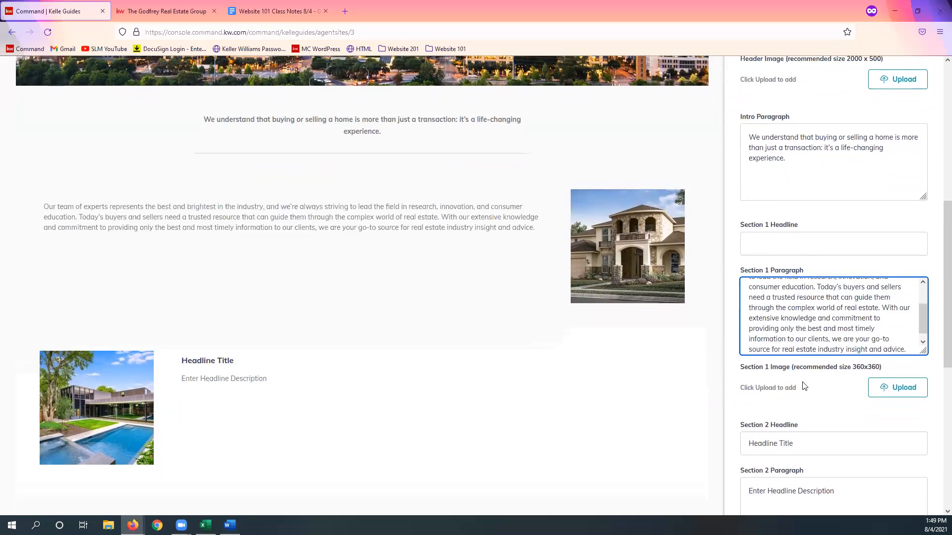
scroll(837, 336, up, 2)
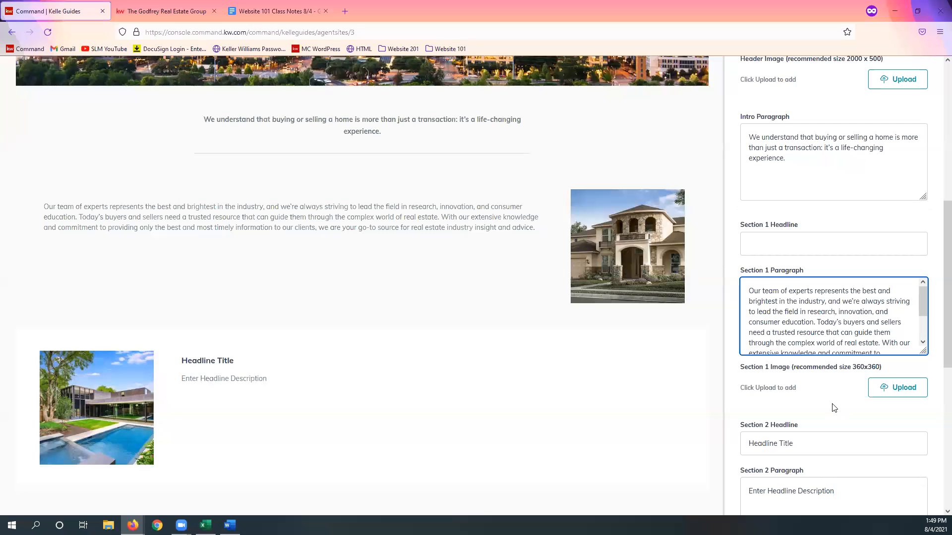
scroll(835, 408, down, 1)
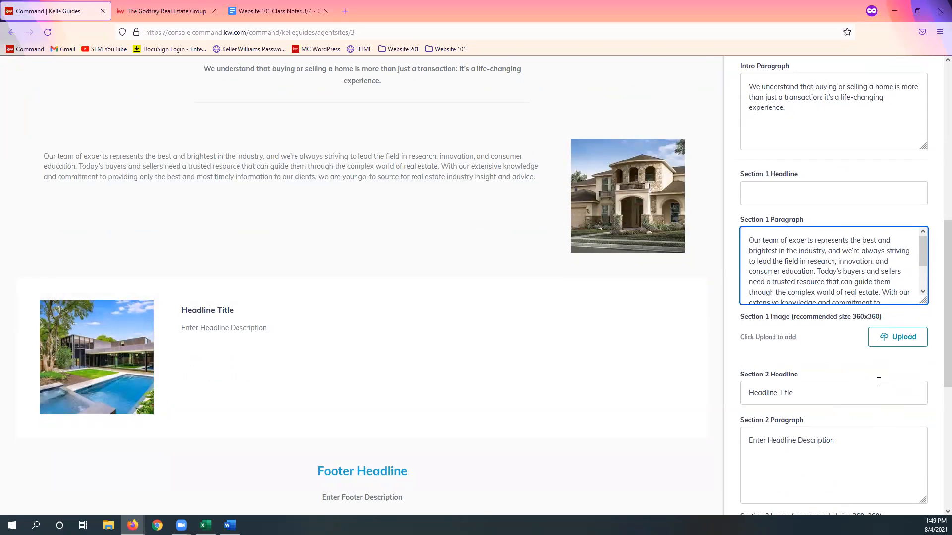
scroll(878, 386, down, 1)
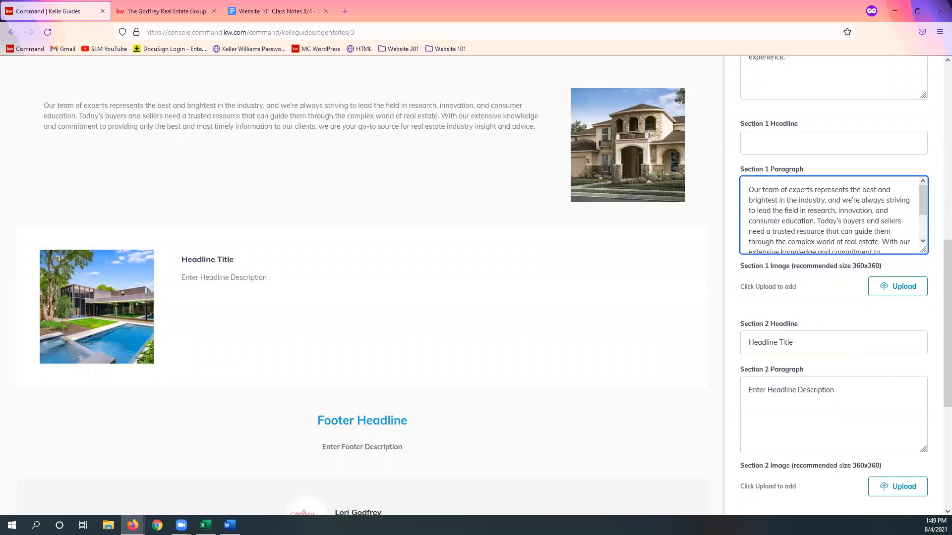
scroll(767, 184, down, 4)
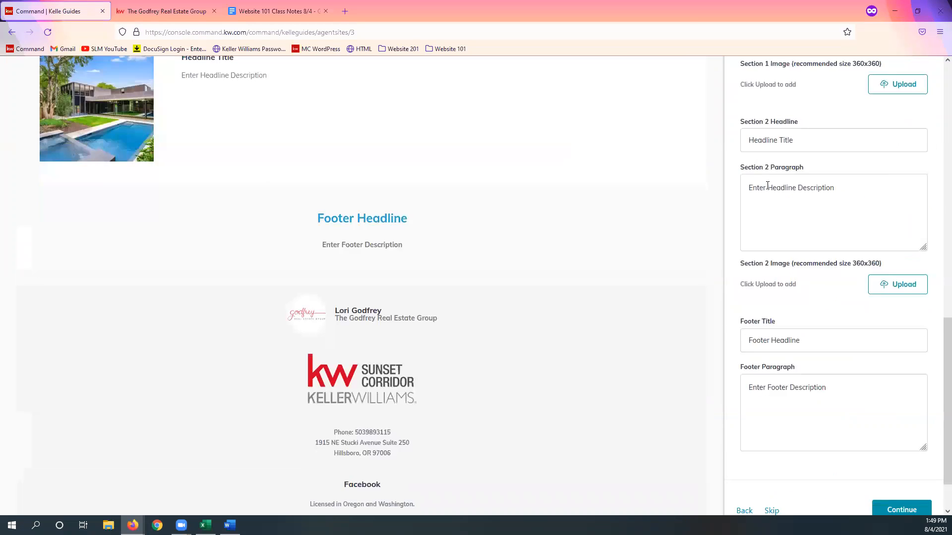
triple_click(765, 130)
key(BackSpace)
scroll(650, 325, up, 4)
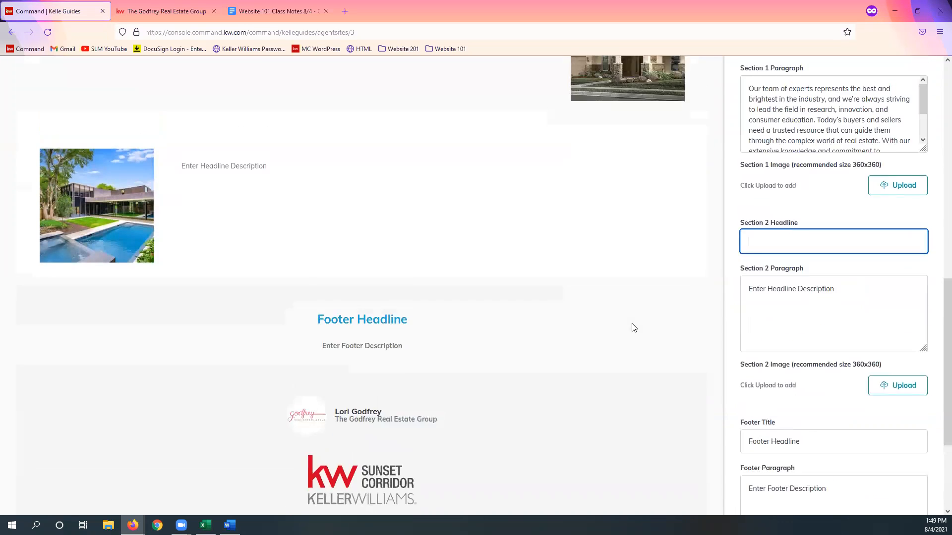
Step: Replace the Section 2 Paragraph placeholder with the copied text beginning "Our philosophy is simple: clients come first"
key(alt+Tab)
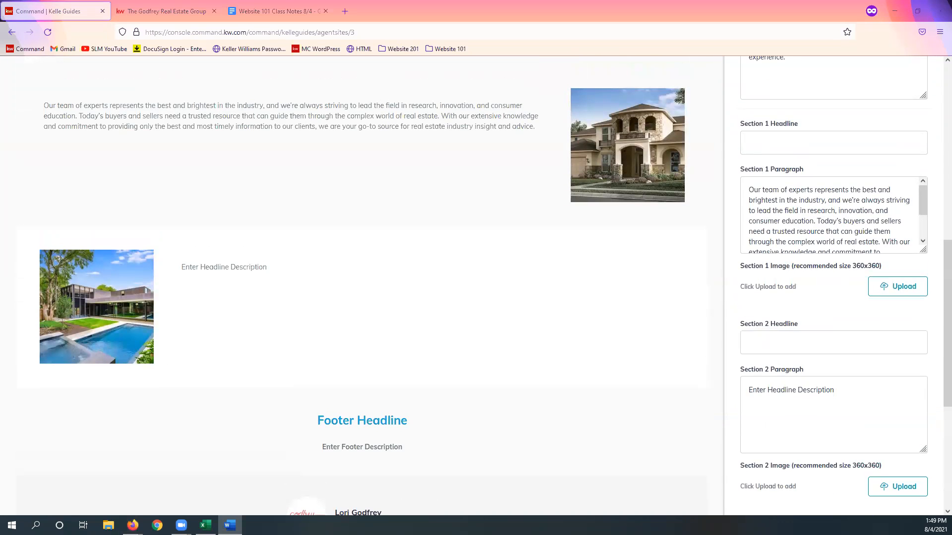
scroll(809, 366, down, 1)
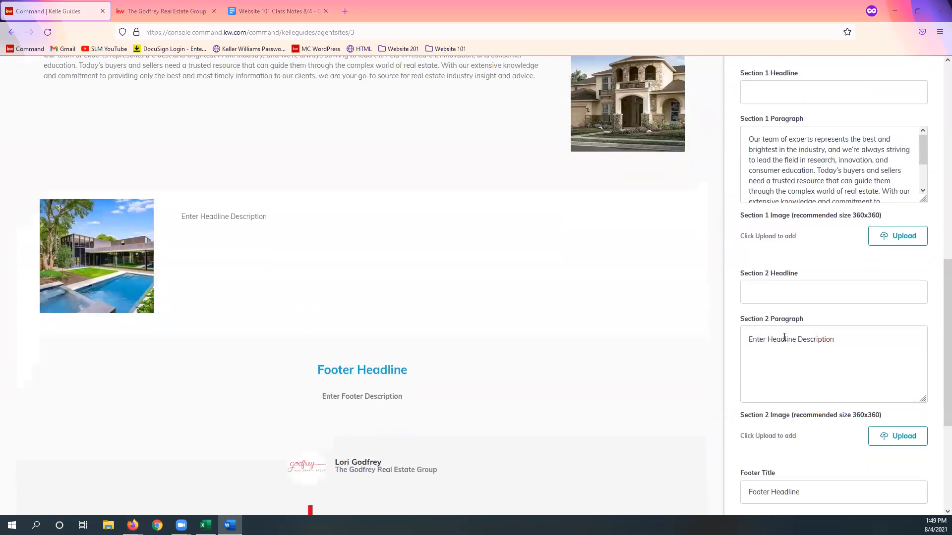
triple_click(785, 337)
text(Our philosophy is simple: clients come first. We pledge to be in constant communication with our clients, keeping them fully informed throughout the entire buying or selling process. We believe that if you’re not left with an amazing experience, we haven’t done our job. We don’t measure success through achievements or awards, but through the satisfaction of our clients.)
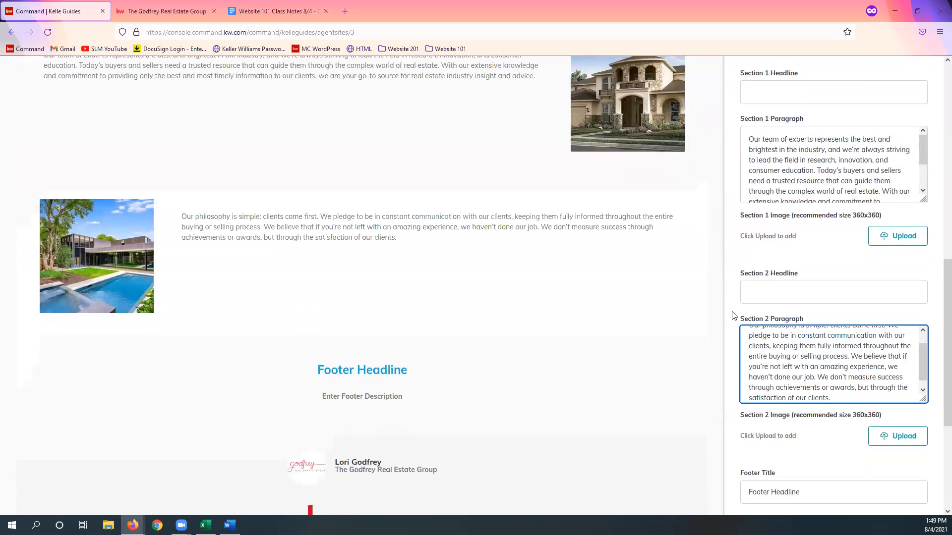
Step: Replace the Footer Title with the copied text "How can we help?" and the Footer Paragraph with "Contact us today!"
scroll(842, 408, down, 1)
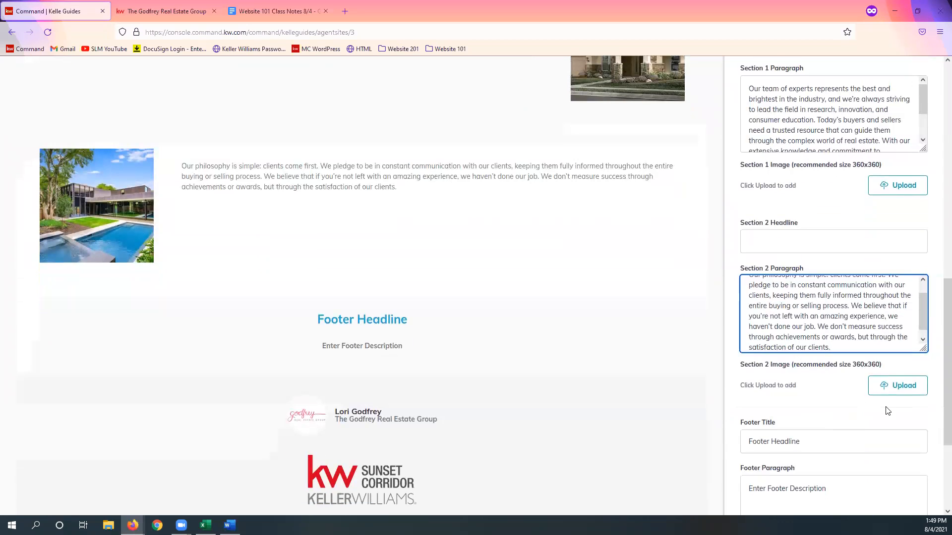
scroll(888, 411, down, 1)
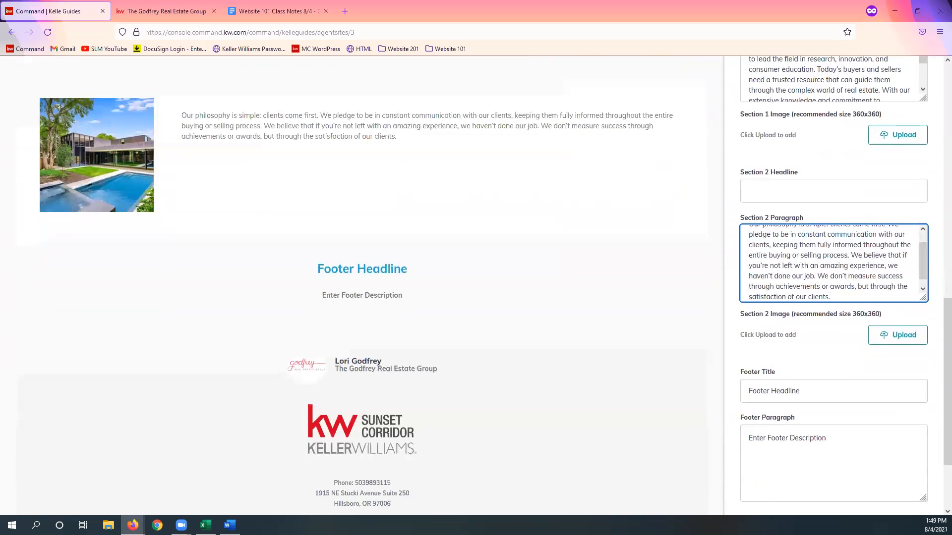
key(alt+Tab)
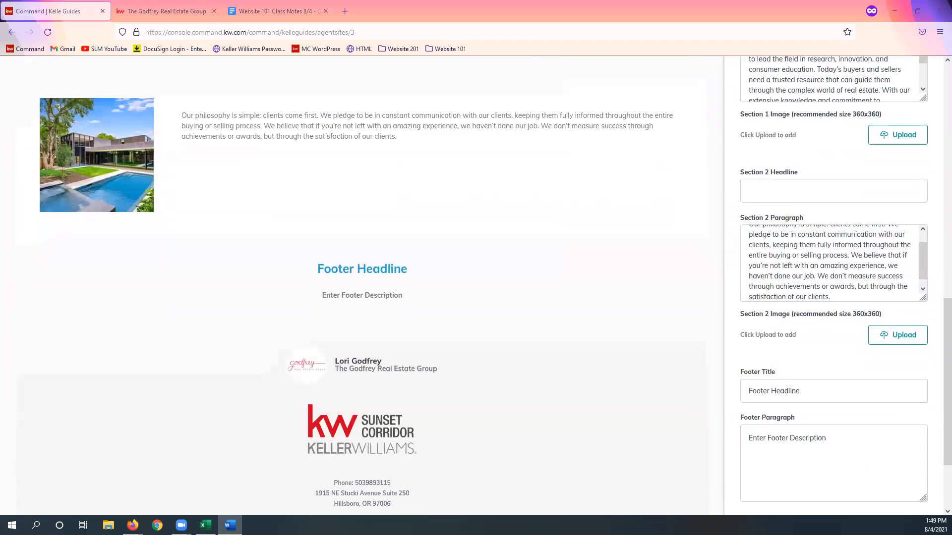
drag(837, 394, 729, 411)
text(How can we help?)
key(alt+Tab)
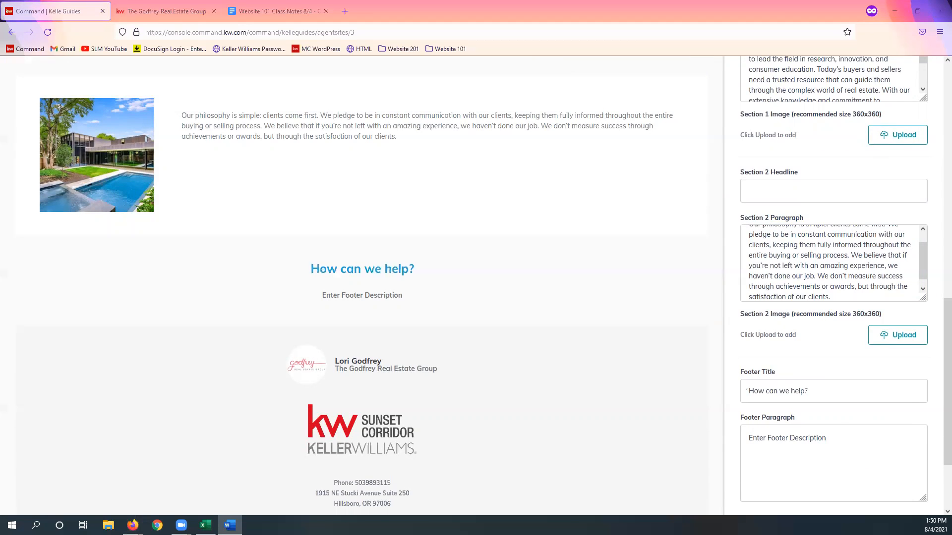
drag(855, 425, 637, 440)
text(Contact us today!)
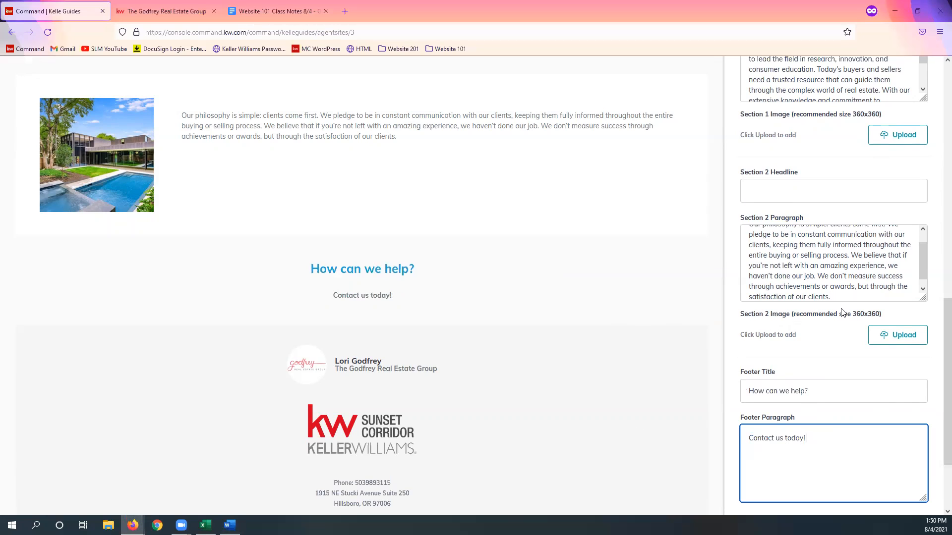
Step: Review the completed Company Profile page in the preview, from the header image through both sections to the footer
scroll(619, 286, up, 3)
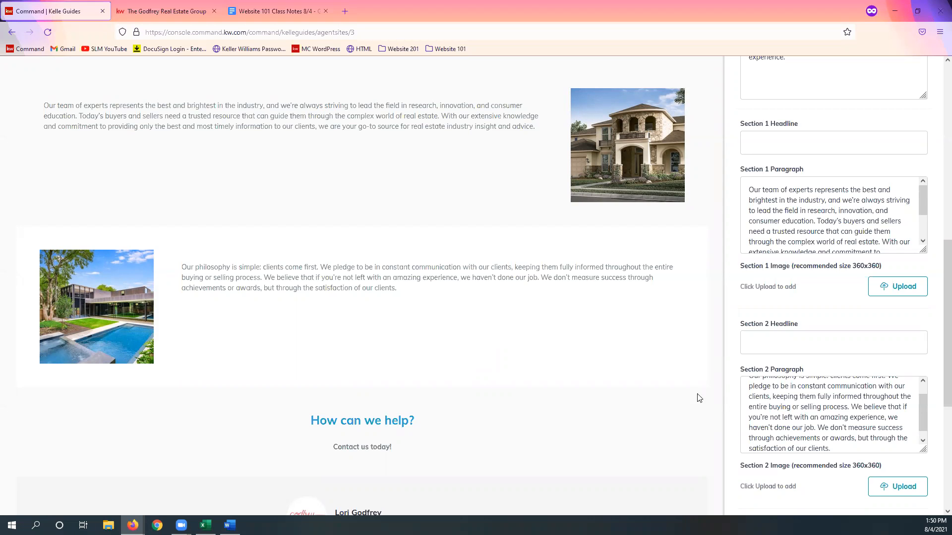
scroll(667, 407, up, 2)
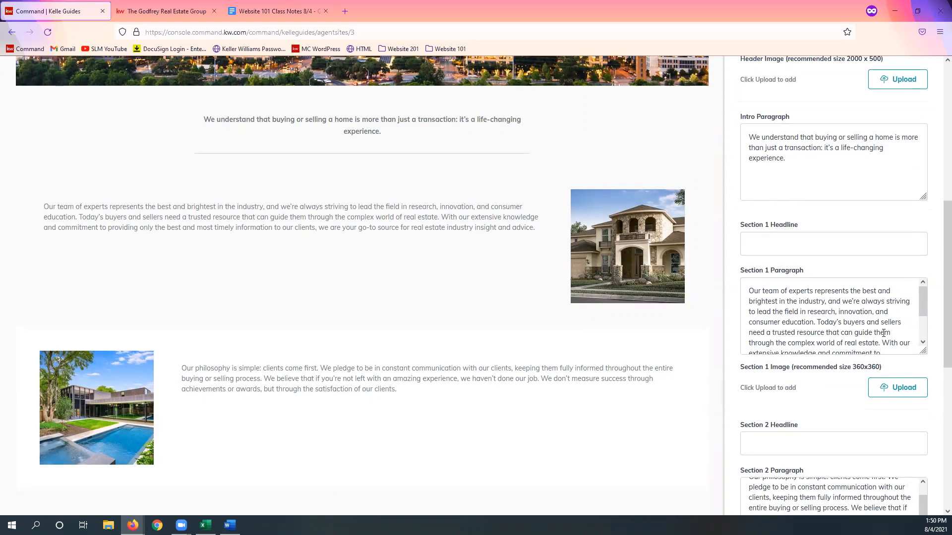
scroll(883, 333, down, 2)
scroll(831, 404, down, 4)
scroll(836, 342, down, 1)
scroll(843, 382, down, 3)
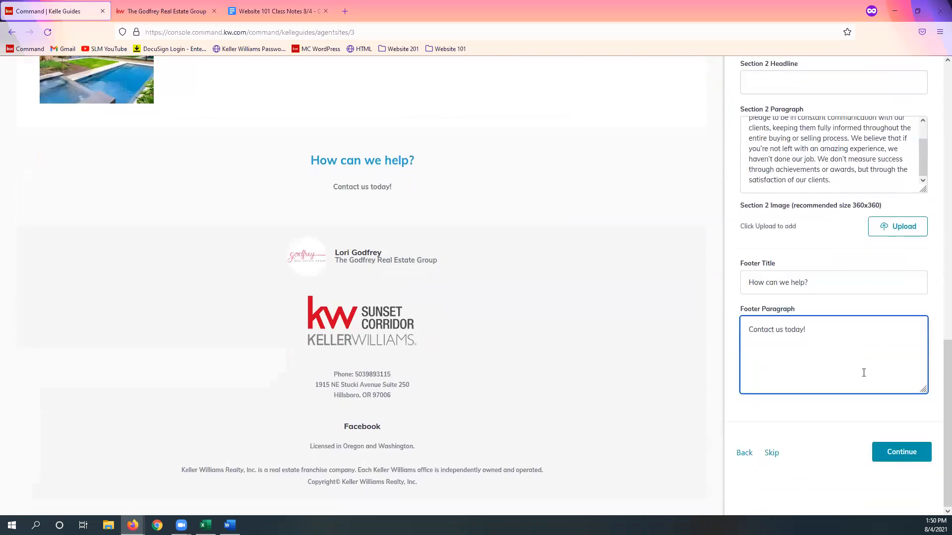
scroll(858, 366, up, 5)
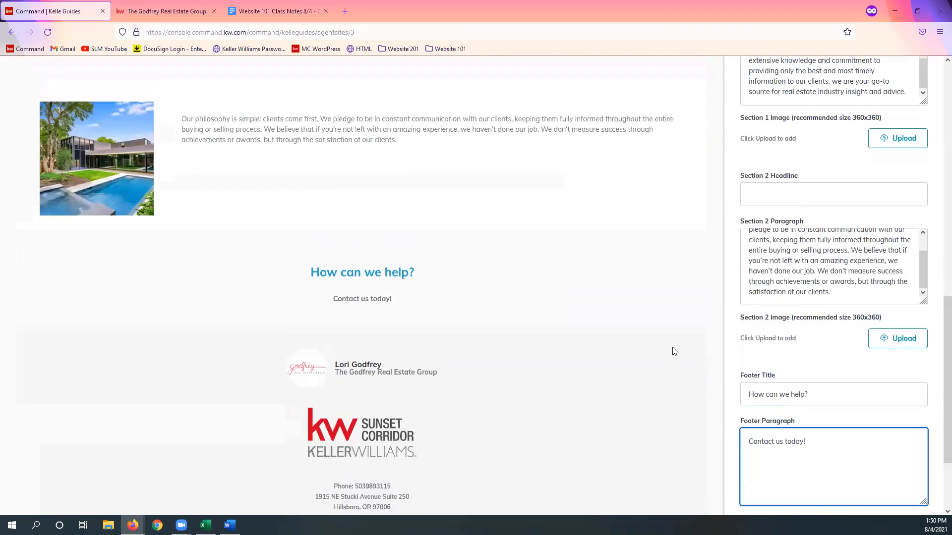
scroll(506, 330, up, 3)
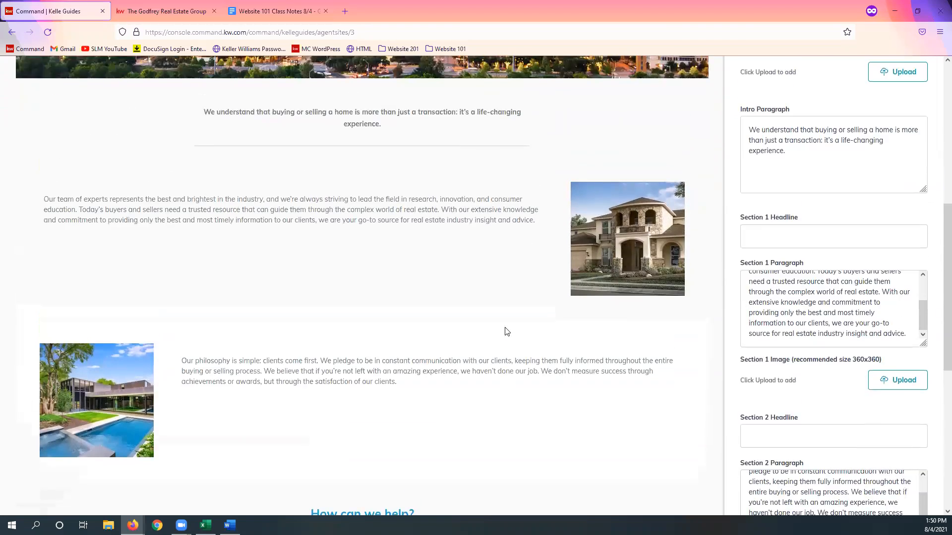
scroll(531, 345, up, 4)
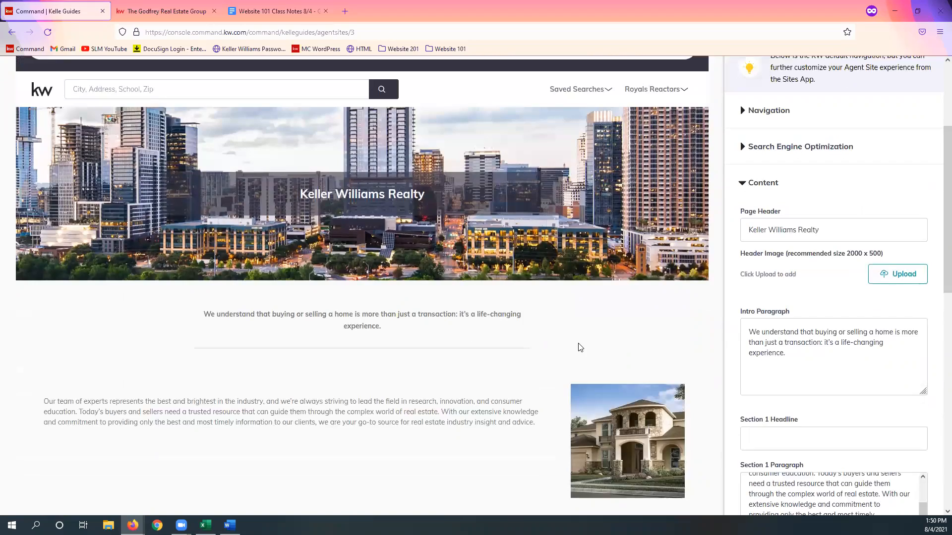
scroll(929, 414, down, 1)
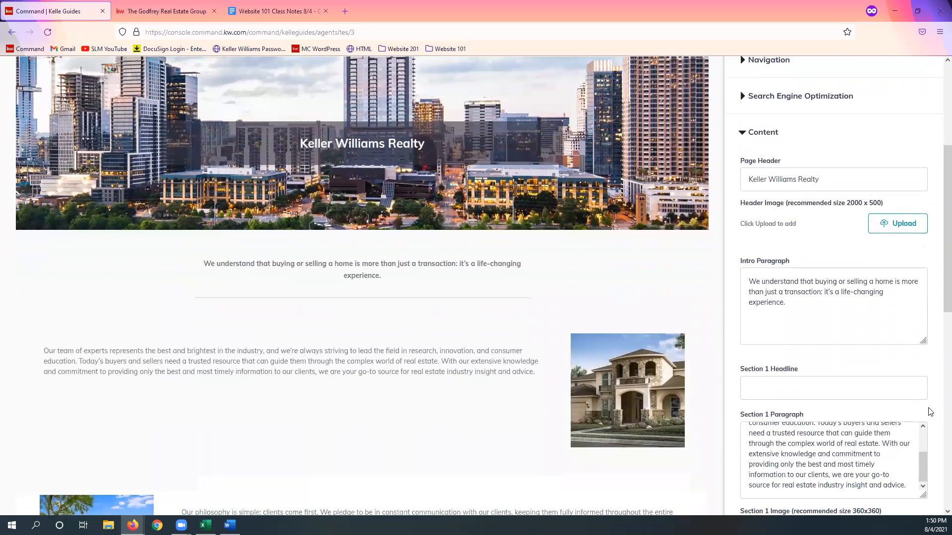
scroll(930, 404, down, 5)
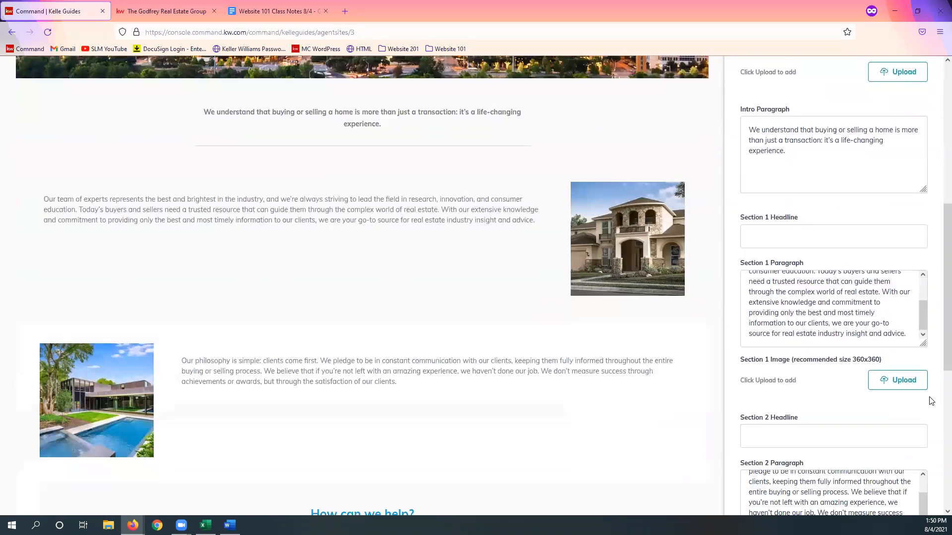
scroll(930, 400, down, 5)
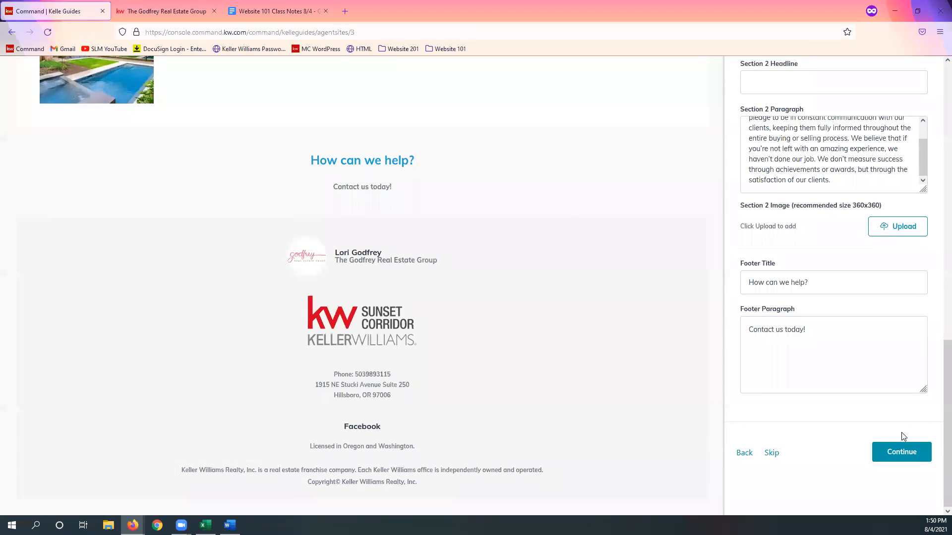
Step: Continue from the Company Profile to the About Me page and expand the site's navigation list
right_click(910, 461)
click(882, 464)
click(887, 462)
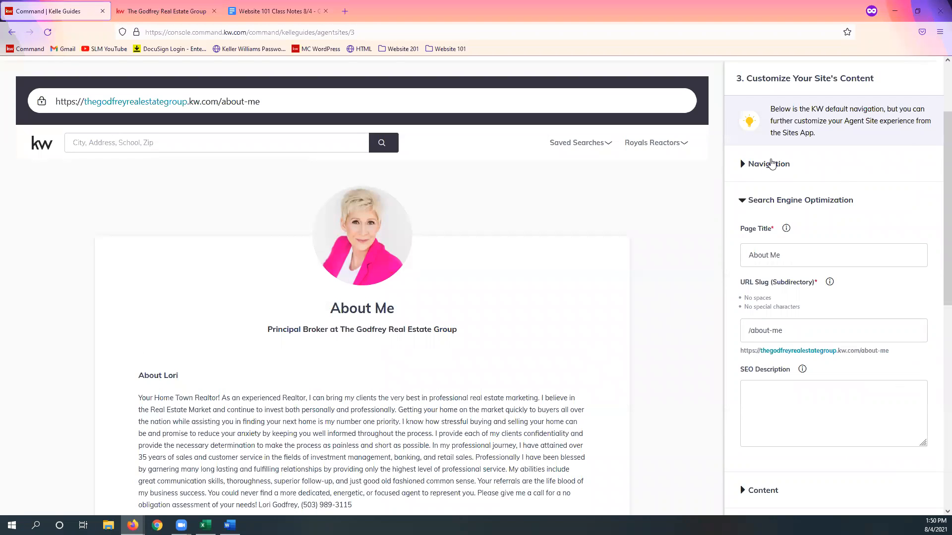
click(776, 166)
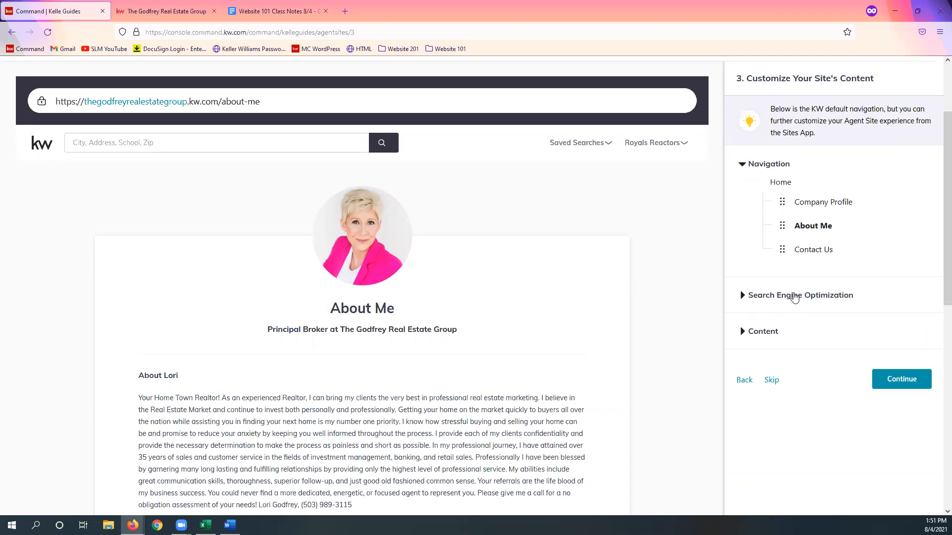
Step: Set the About Me page's Search Engine Optimization Page Title to "About" followed by the agent's full name
click(795, 296)
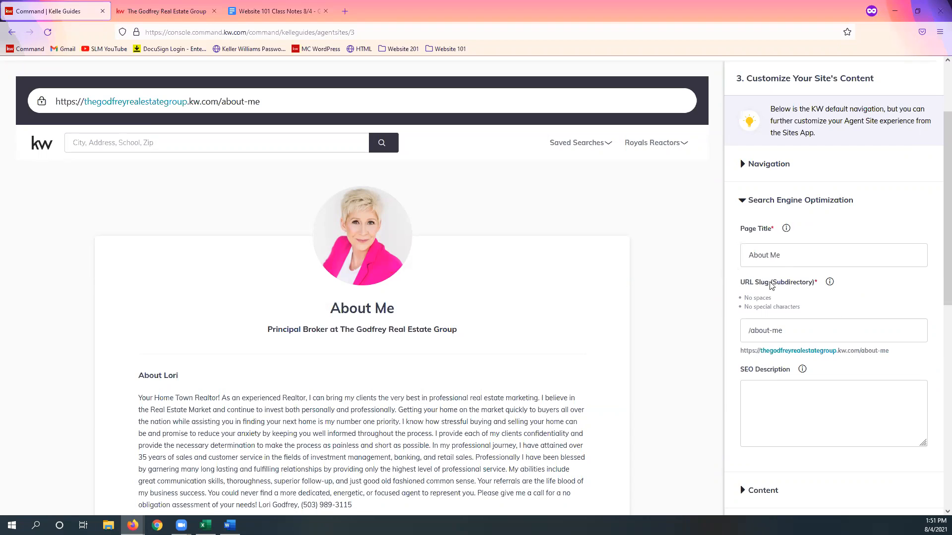
double_click(772, 256)
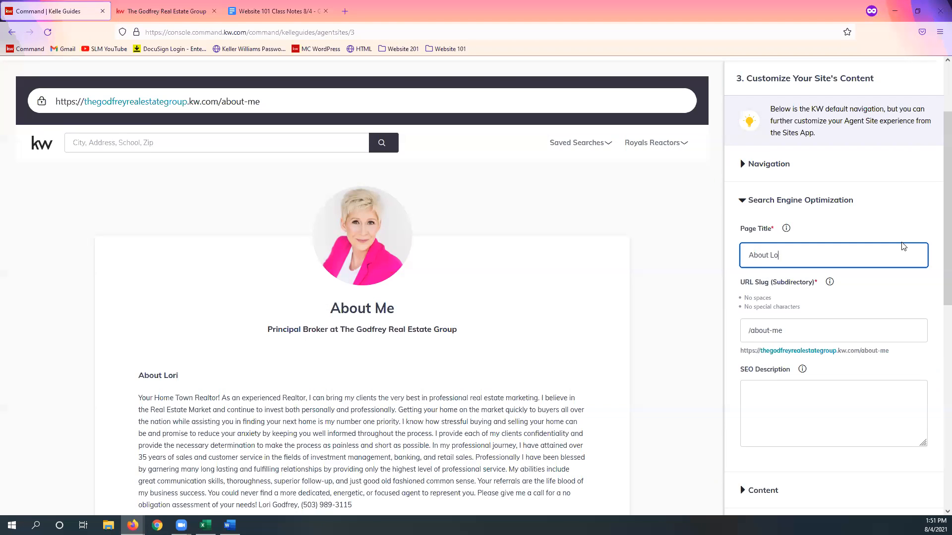
click(830, 316)
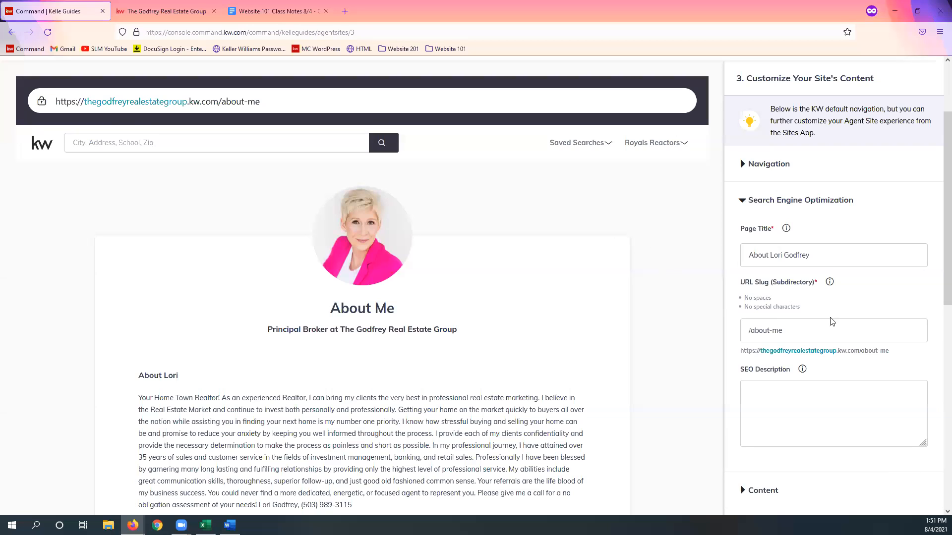
Step: Fill in the About Me page's SEO Description with "Learn more about" followed by the agent's full name and an exclamation mark
drag(788, 330, 749, 330)
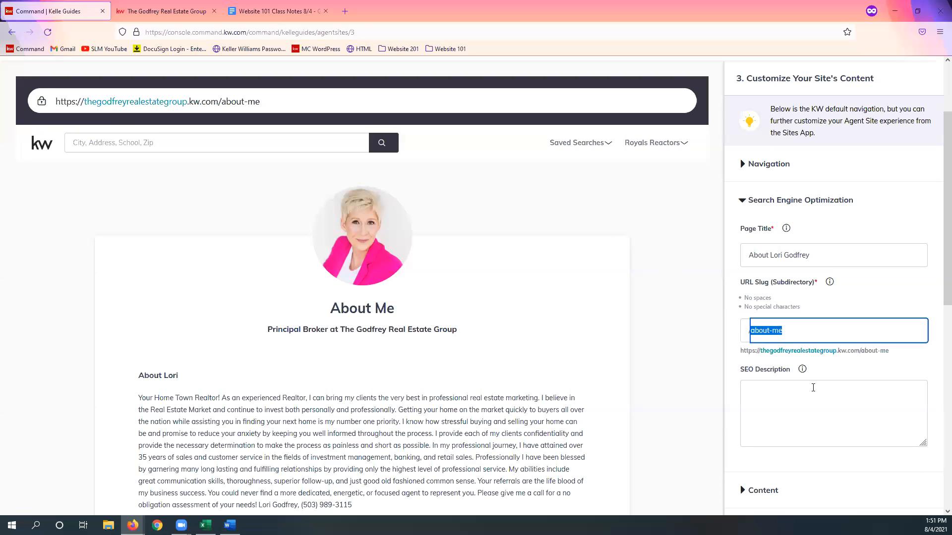
click(872, 375)
click(863, 393)
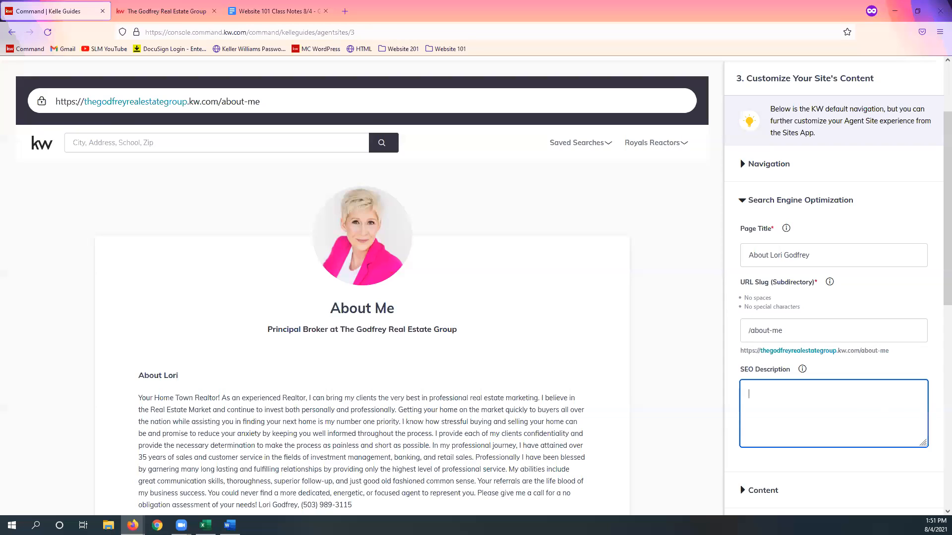
text(y!)
Step: Change the Page Title in the About Me page's content to "About" followed by the agent's full name
scroll(920, 318, down, 1)
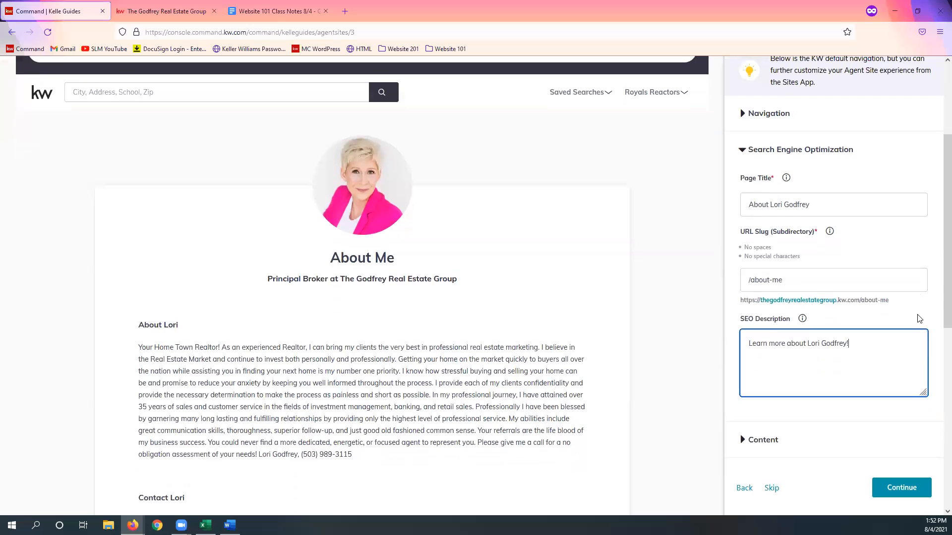
scroll(892, 321, down, 1)
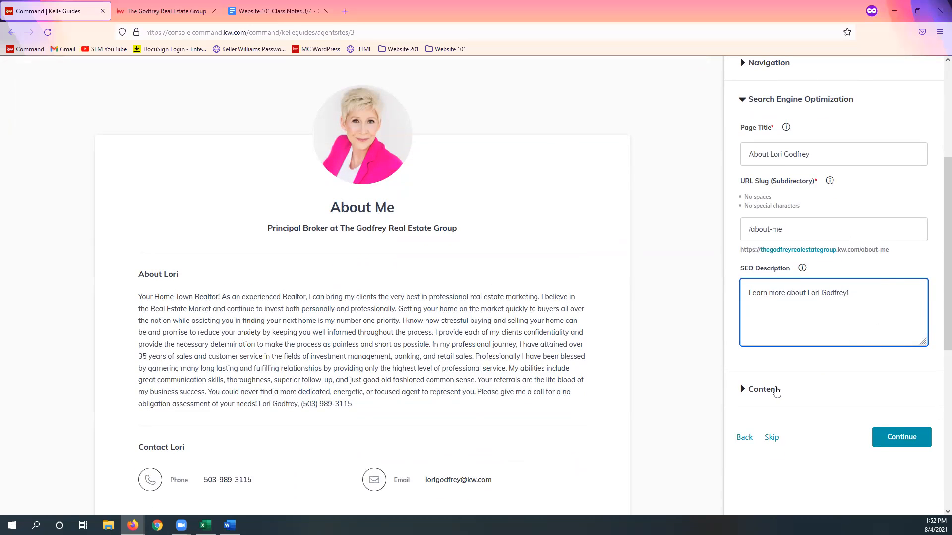
click(776, 391)
scroll(890, 279, down, 2)
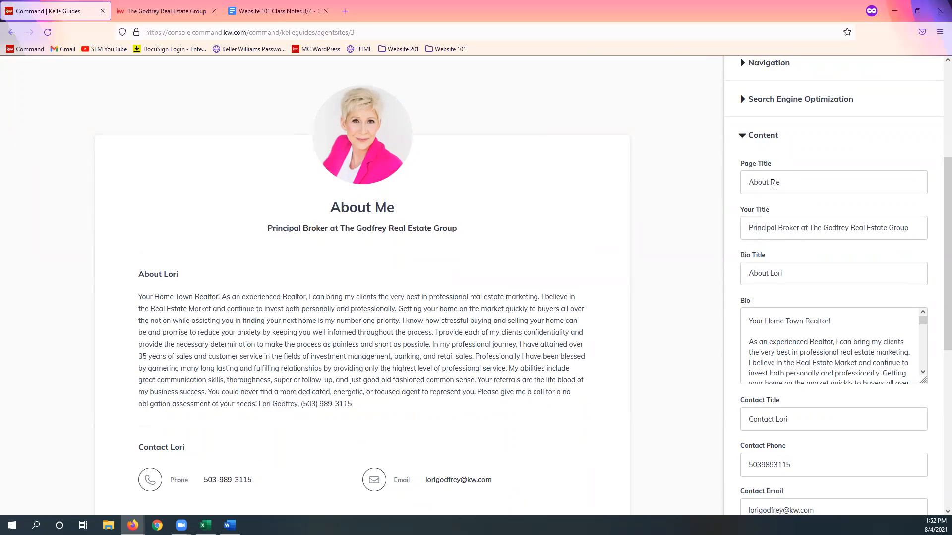
double_click(774, 182)
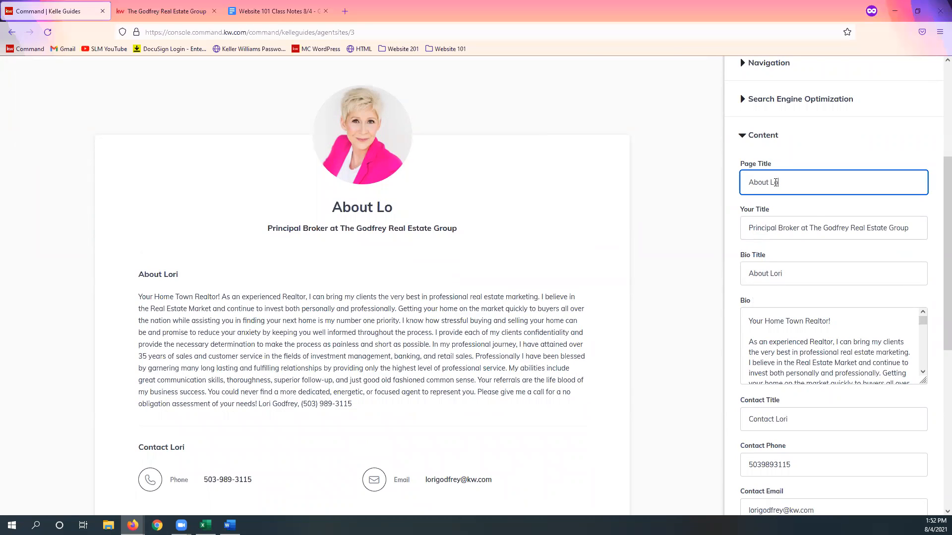
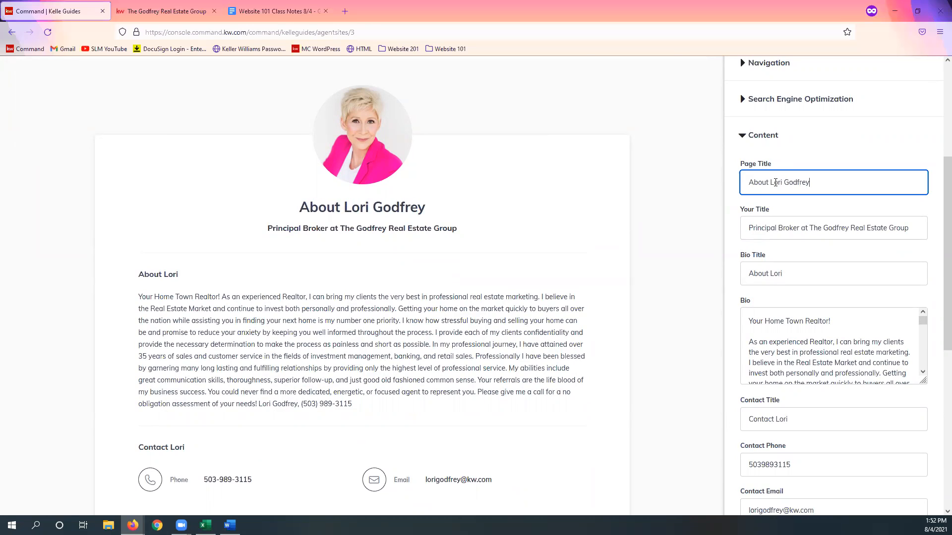
Step: Review the Your Title entry and the full Bio text in the About Me page's content, temporarily enlarging the Bio field
click(856, 227)
triple_click(789, 228)
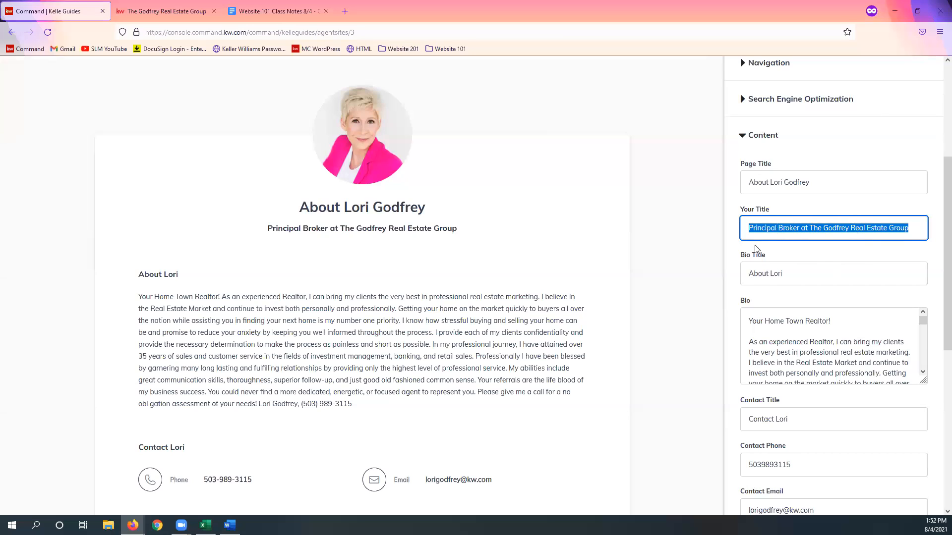
click(852, 248)
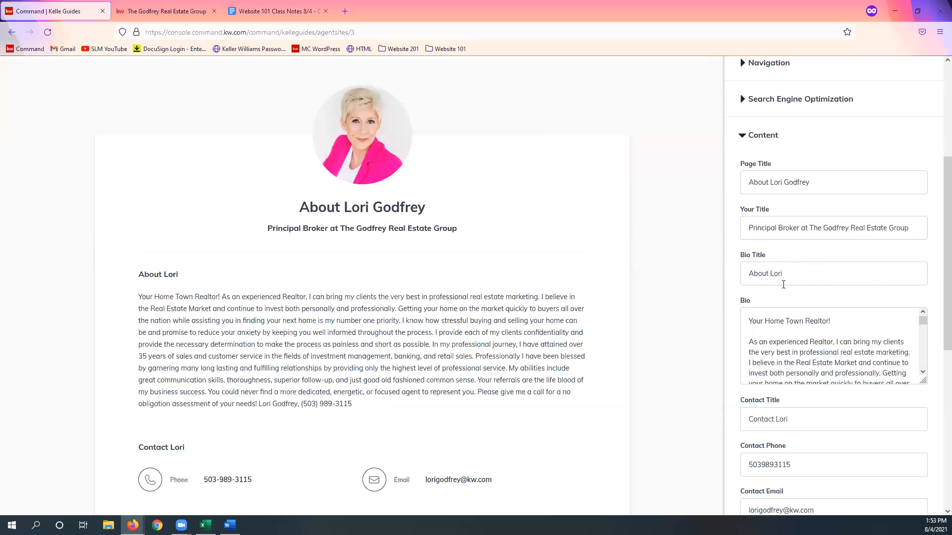
scroll(786, 284, down, 1)
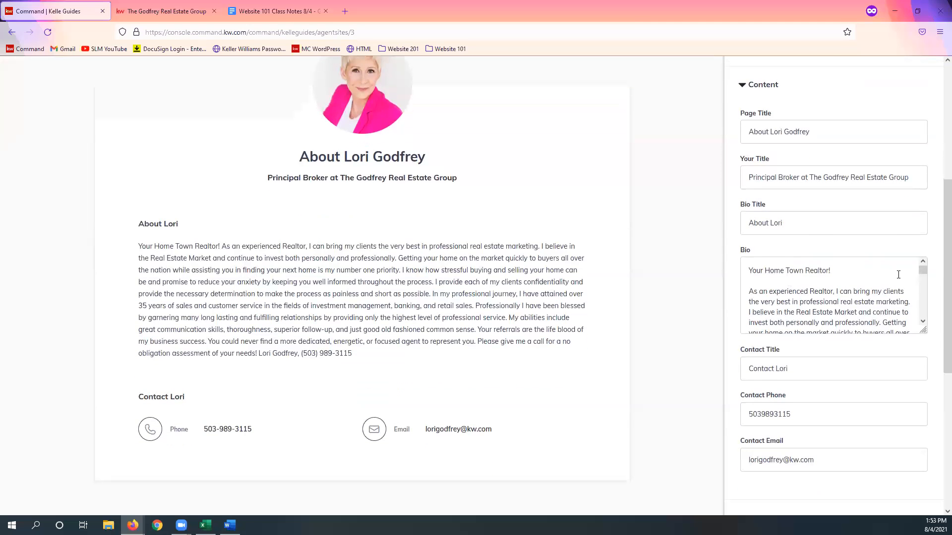
drag(924, 332, 924, 467)
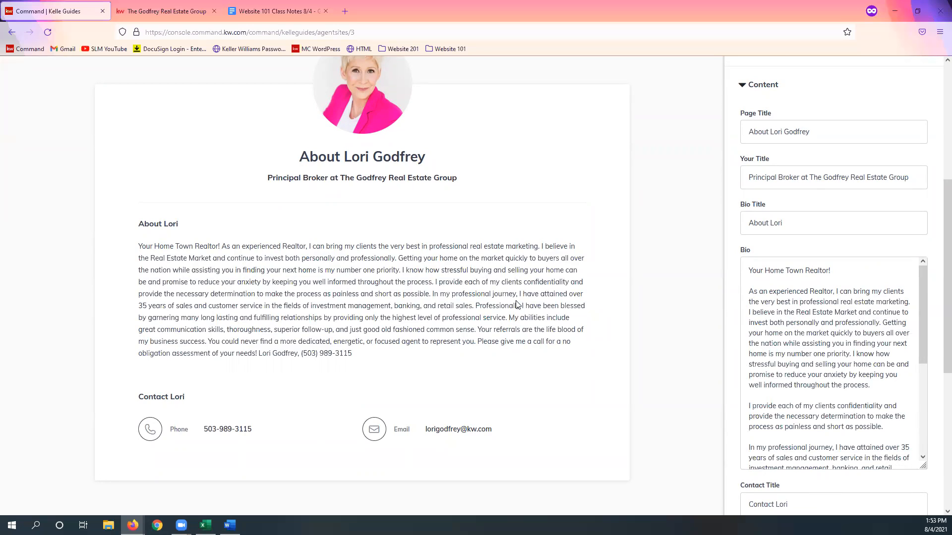
click(814, 396)
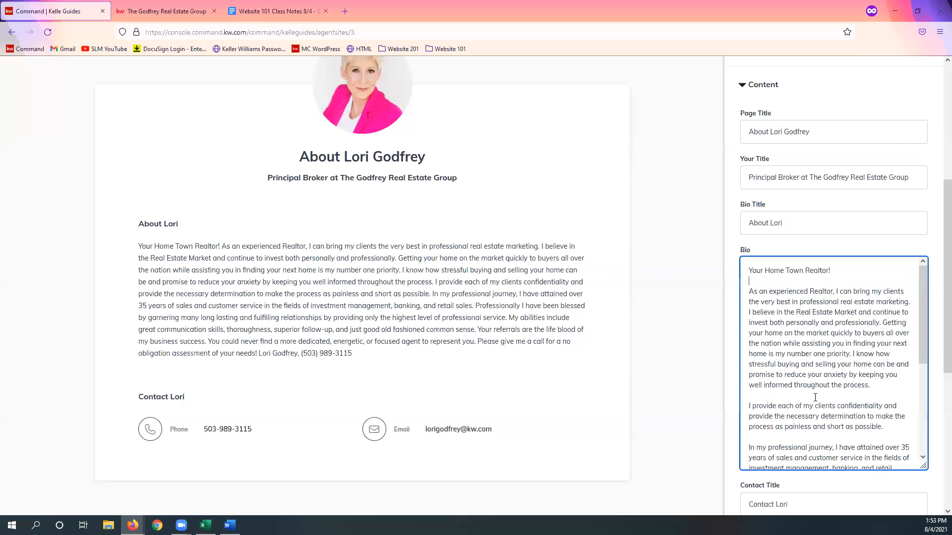
scroll(814, 394, down, 2)
click(817, 386)
scroll(819, 391, down, 4)
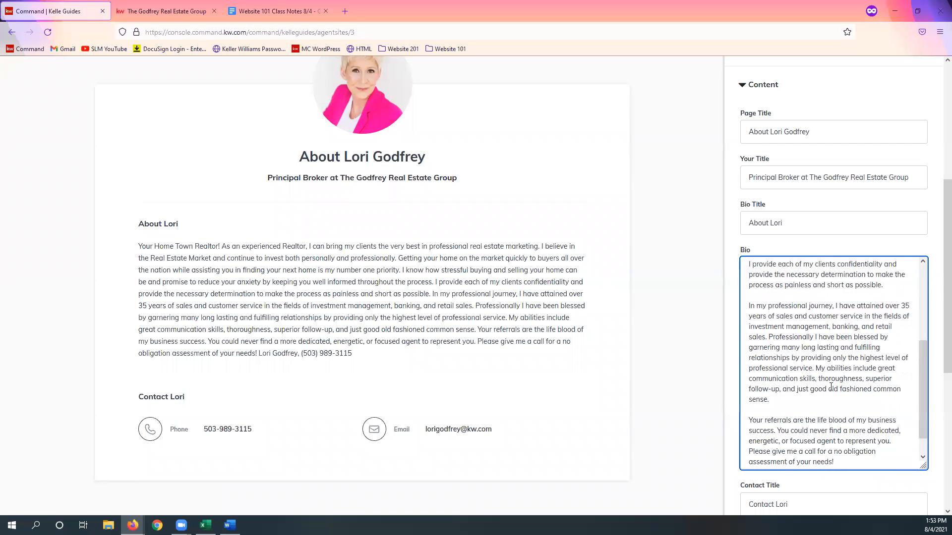
click(844, 399)
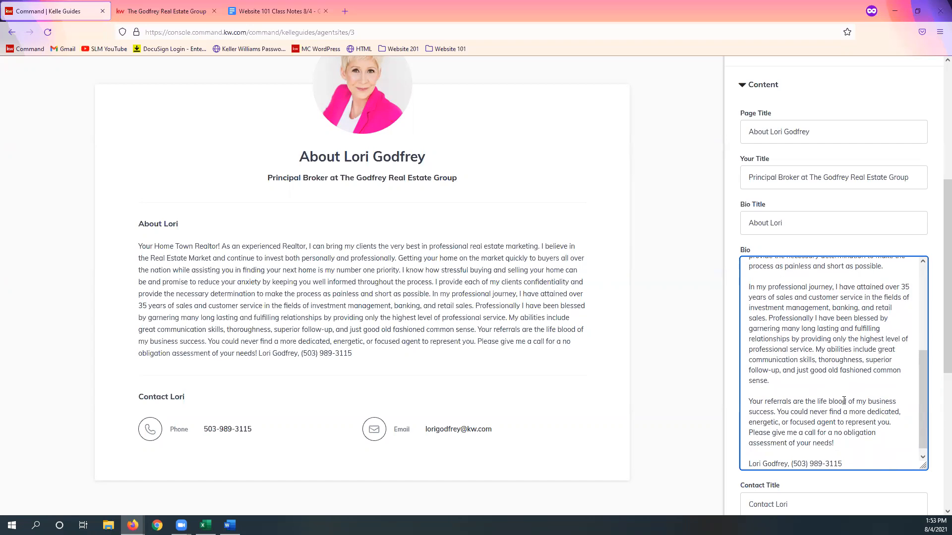
scroll(843, 400, down, 2)
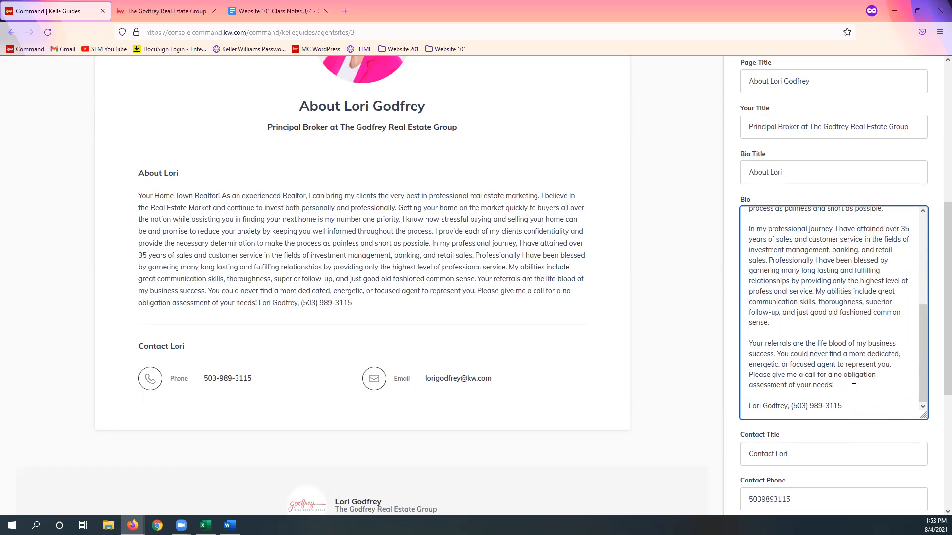
right_click(849, 409)
click(816, 376)
scroll(852, 386, down, 1)
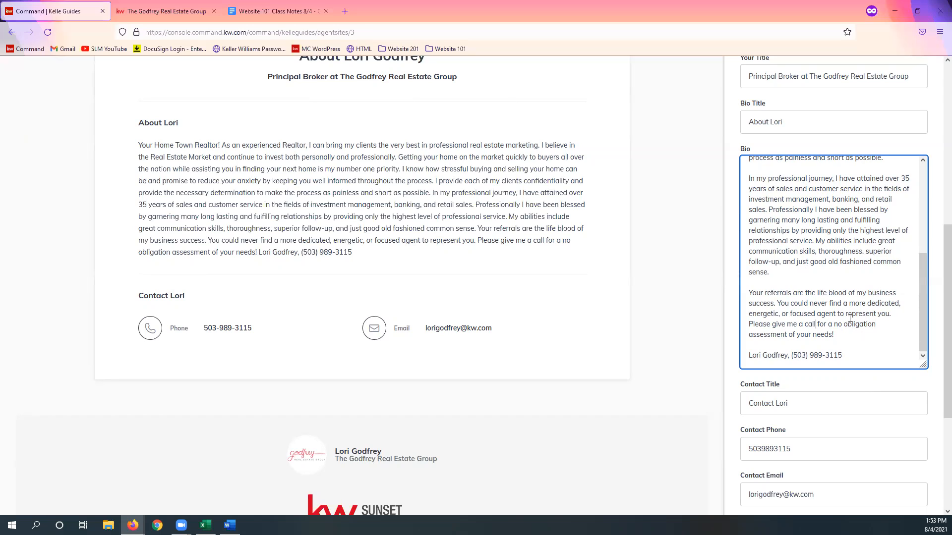
drag(923, 365, 923, 204)
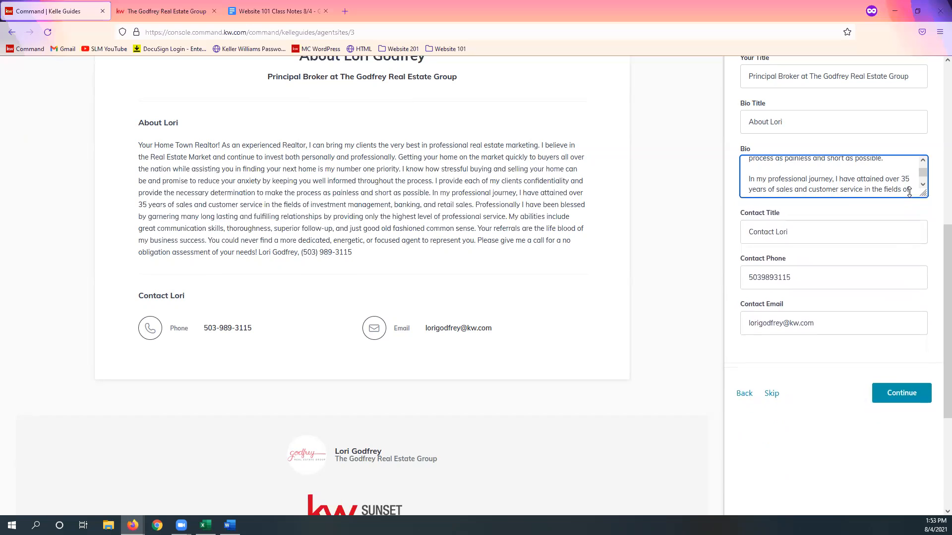
Step: Check the Bio Title, Contact Title, Contact Phone and Contact Email entries in the About Me page's content
scroll(644, 237, up, 1)
click(810, 280)
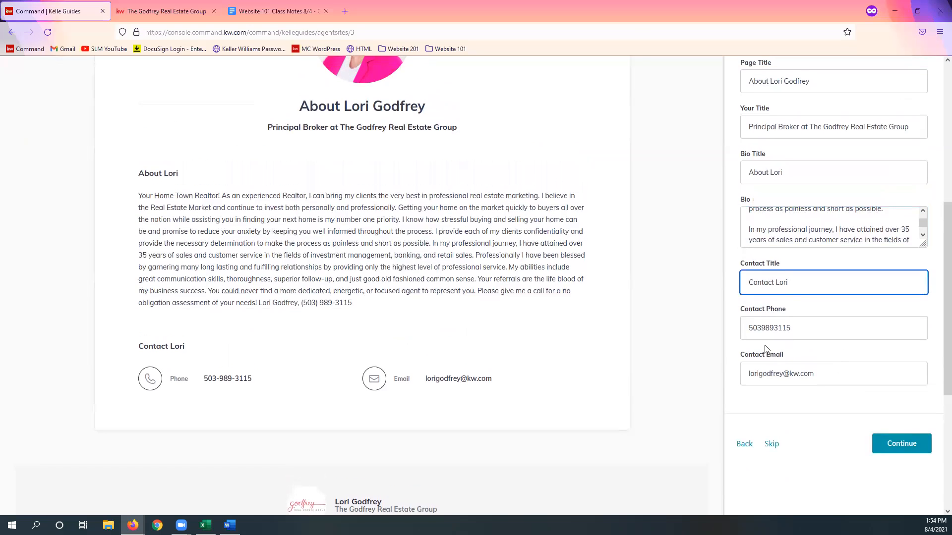
click(784, 301)
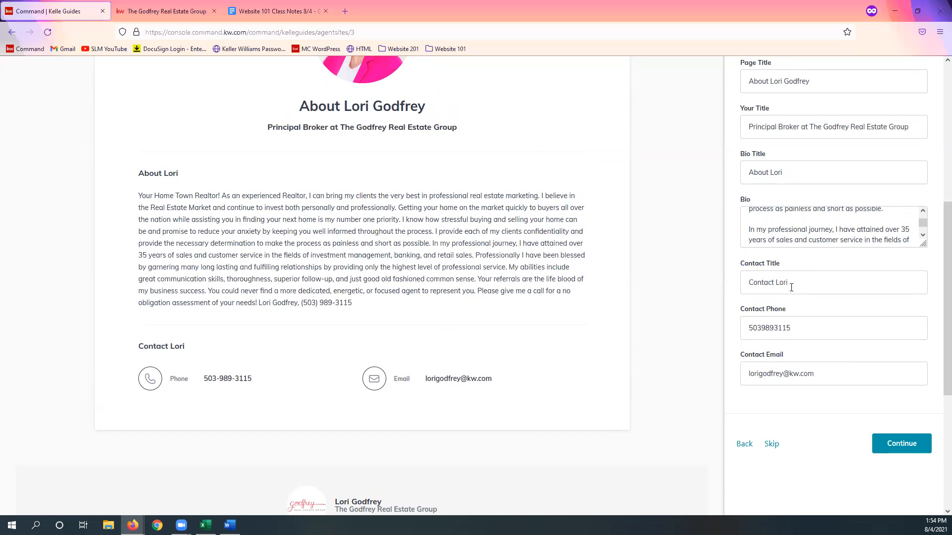
double_click(777, 172)
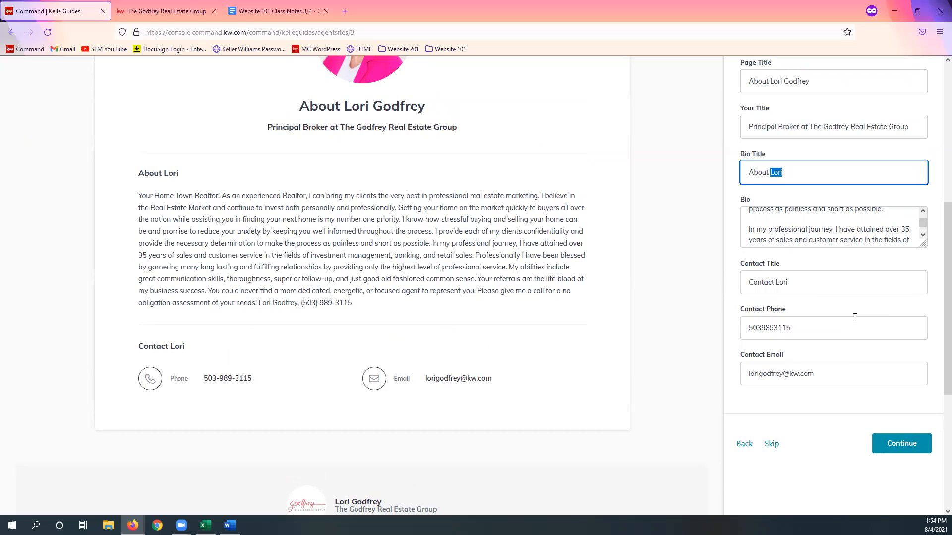
double_click(792, 283)
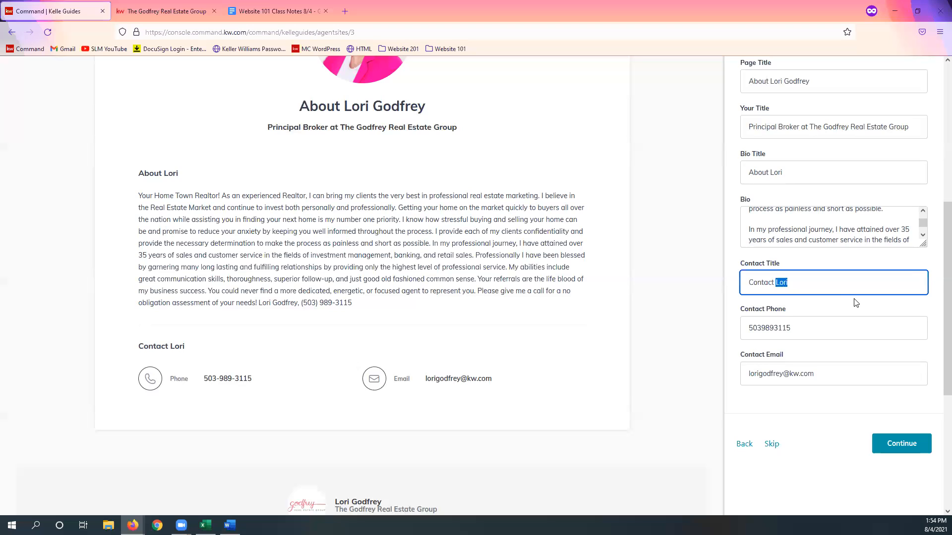
click(832, 310)
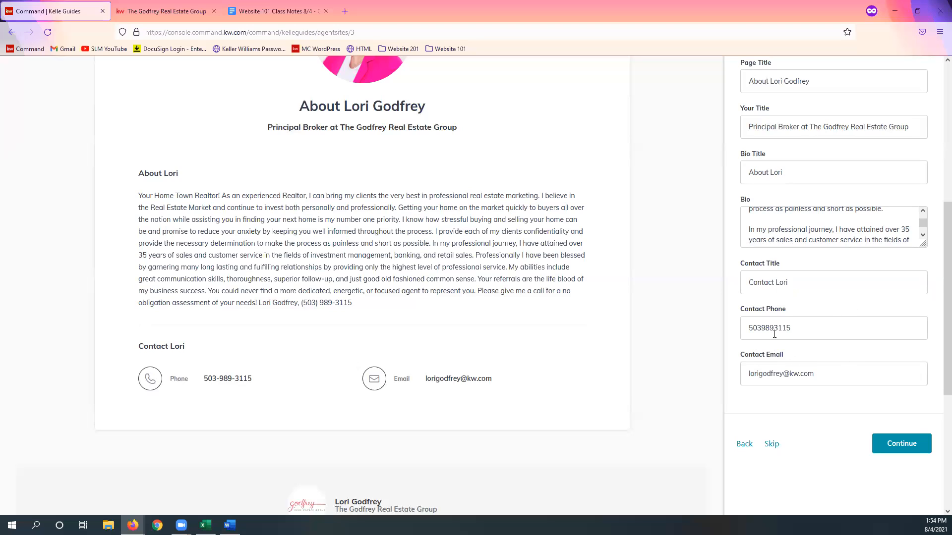
double_click(749, 328)
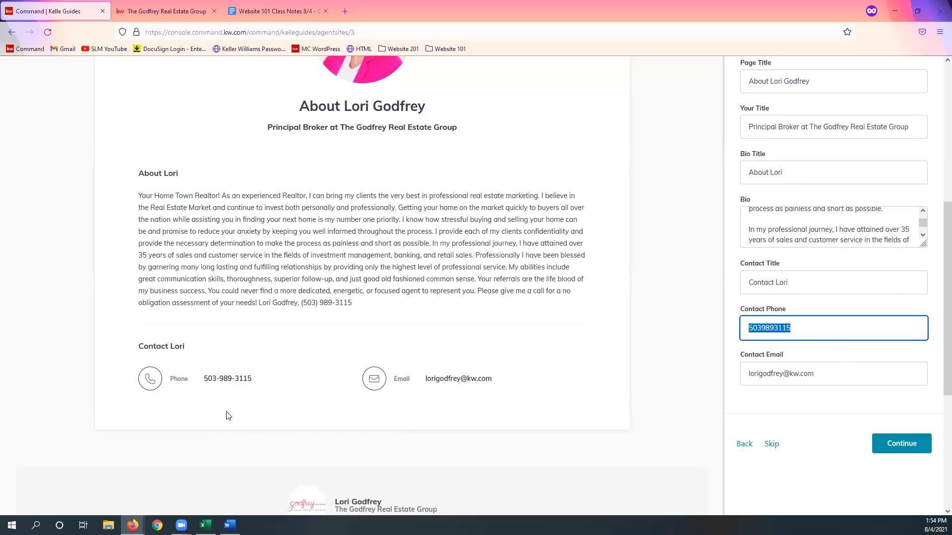
click(802, 393)
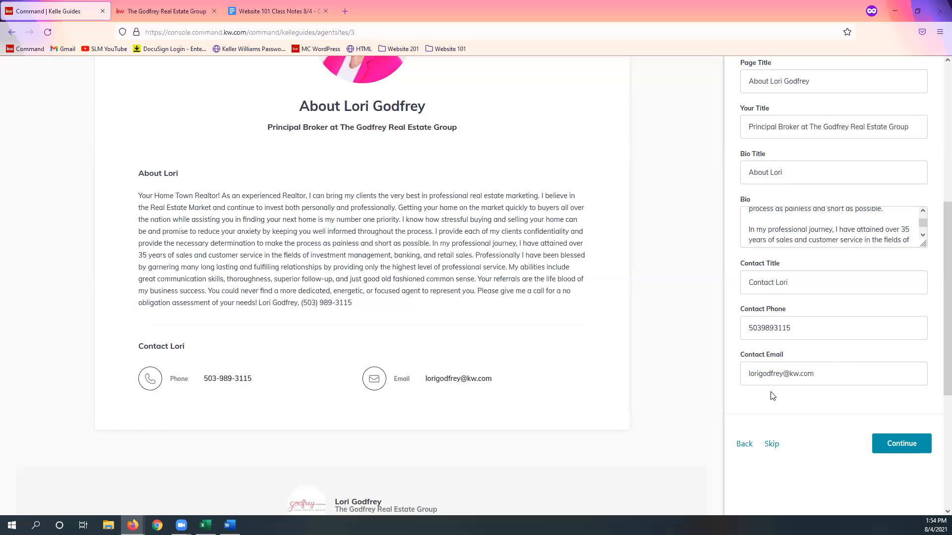
Step: Continue from the About Me page to the Contact Us page and expand the site's navigation list
click(905, 455)
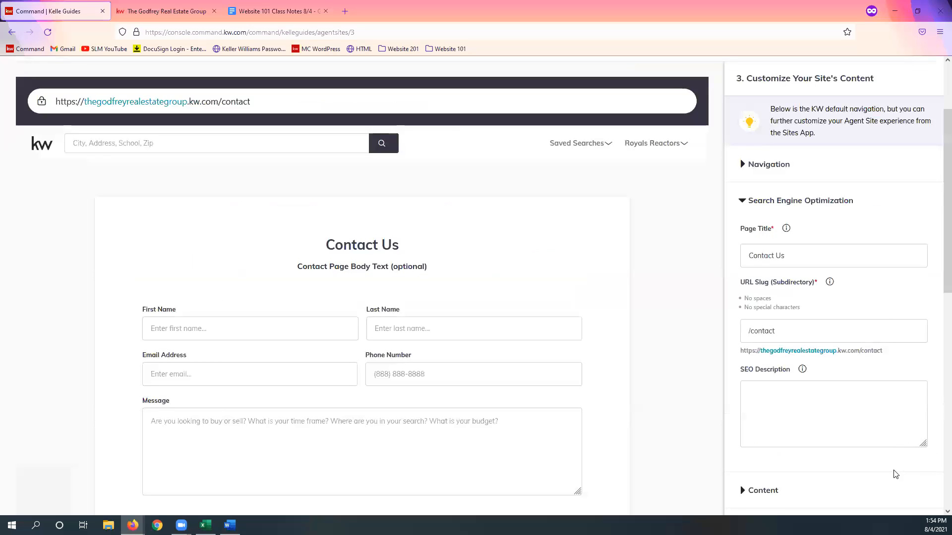
scroll(891, 460, down, 2)
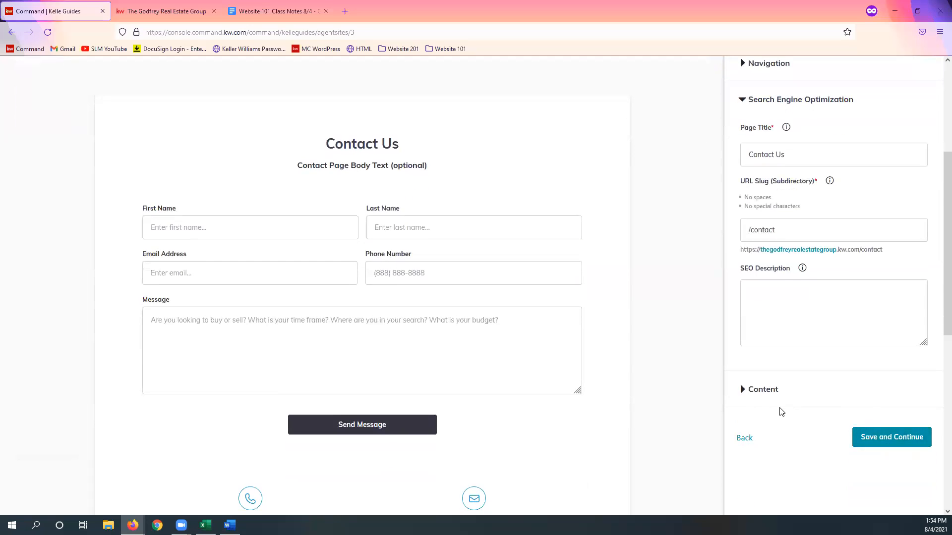
scroll(793, 121, up, 2)
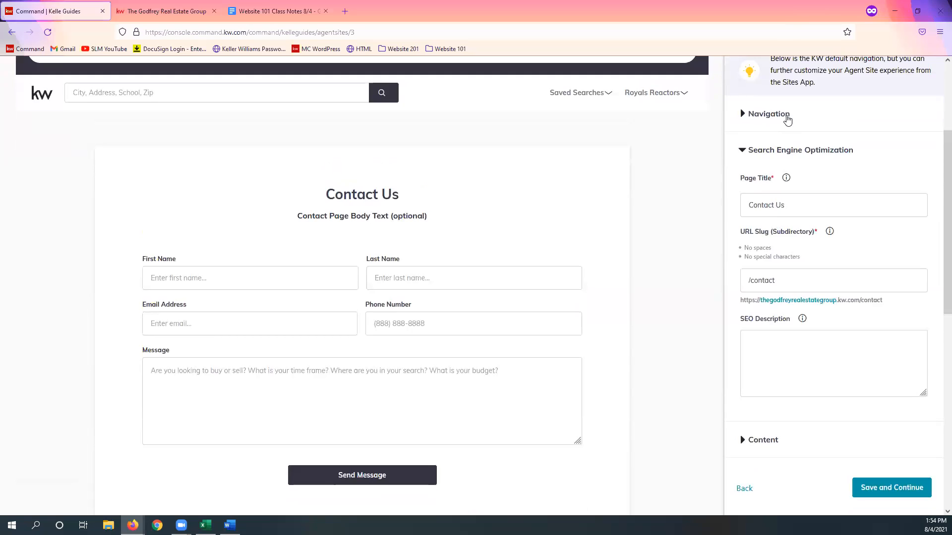
click(792, 115)
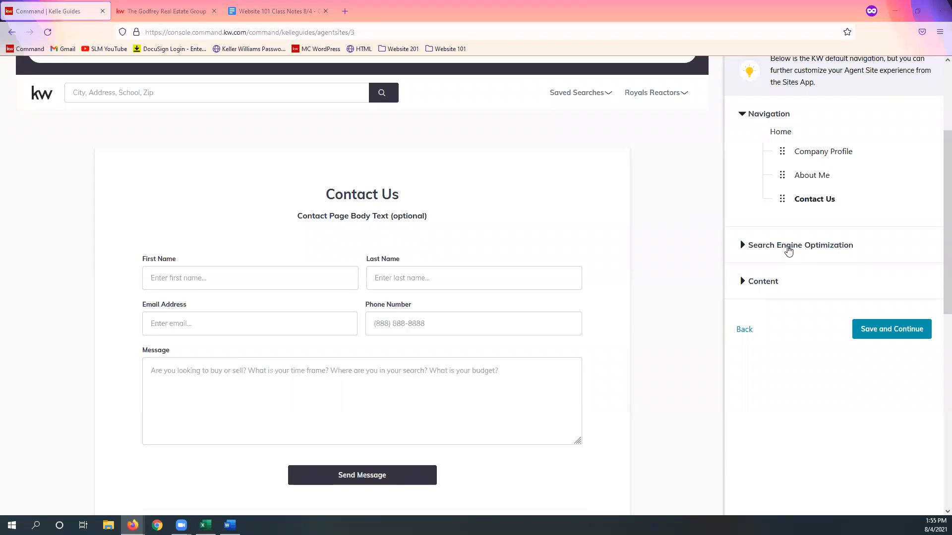
Step: Set the Contact Us page's Search Engine Optimization Page Title to "Contact" followed by the agent's full name
click(788, 251)
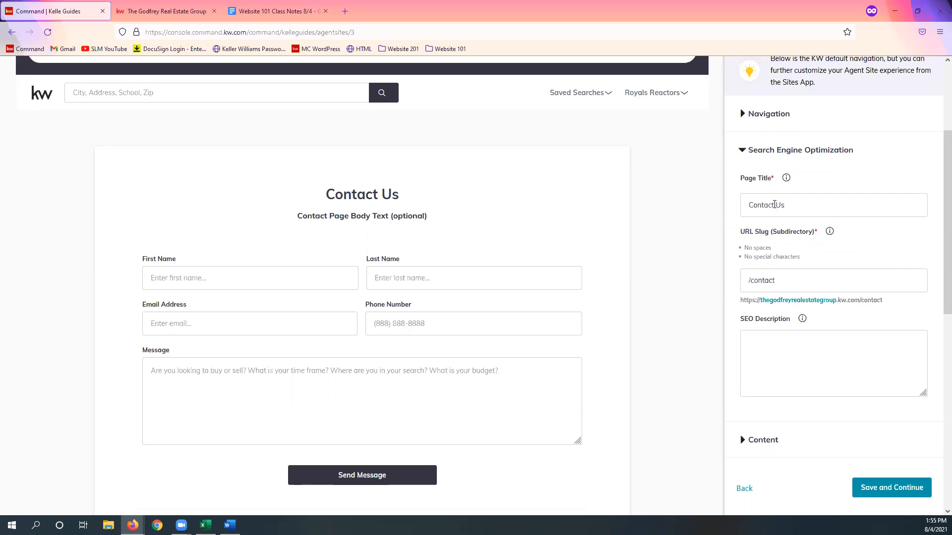
double_click(775, 205)
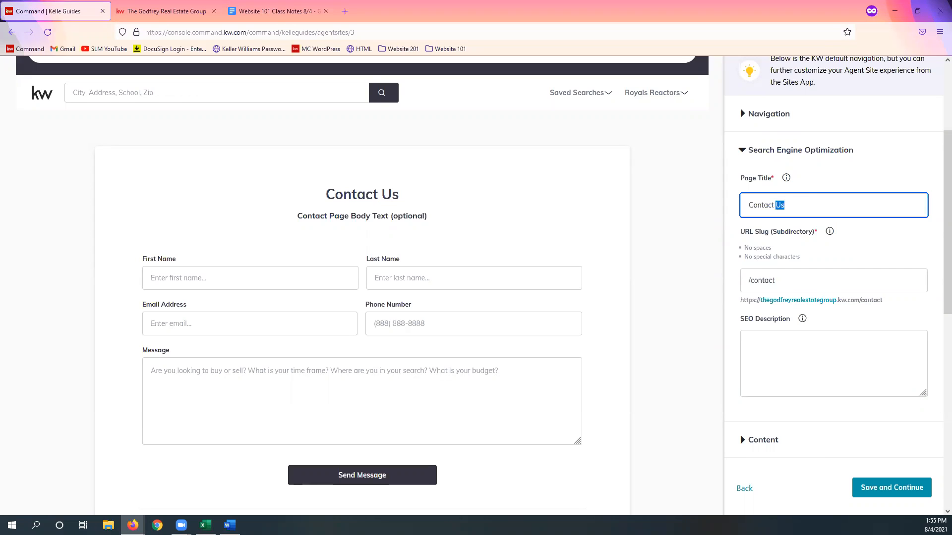
click(785, 282)
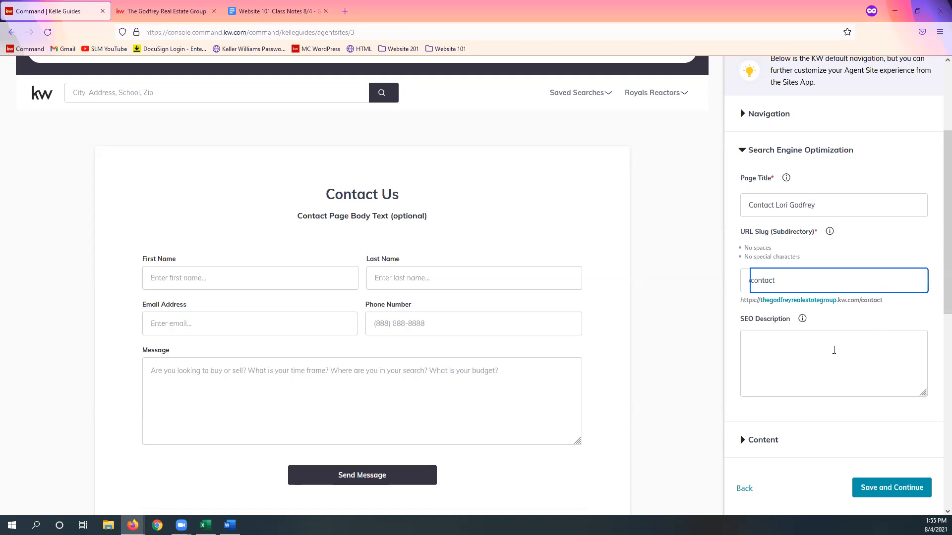
Step: Fill in the Contact Us page's SEO Description with "Contact", the agent's full name and "Today!"
click(834, 347)
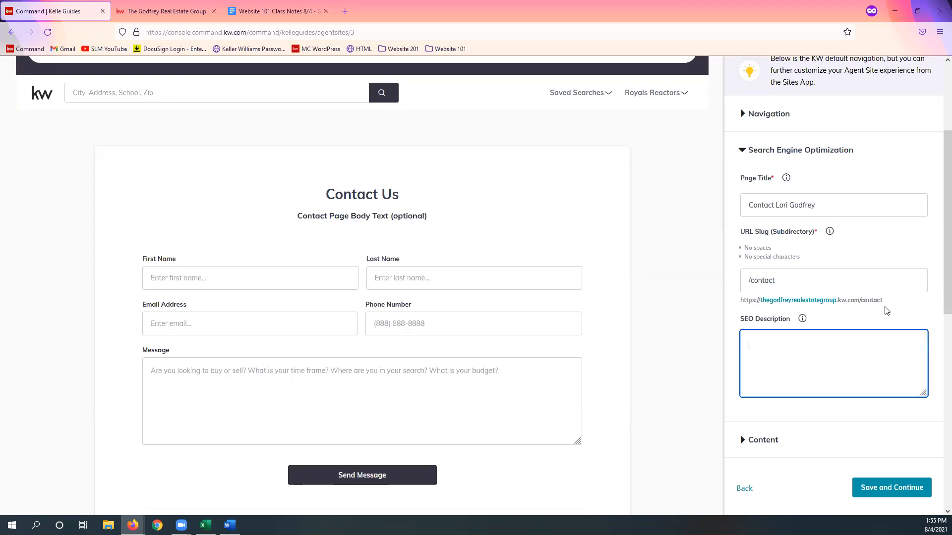
click(876, 418)
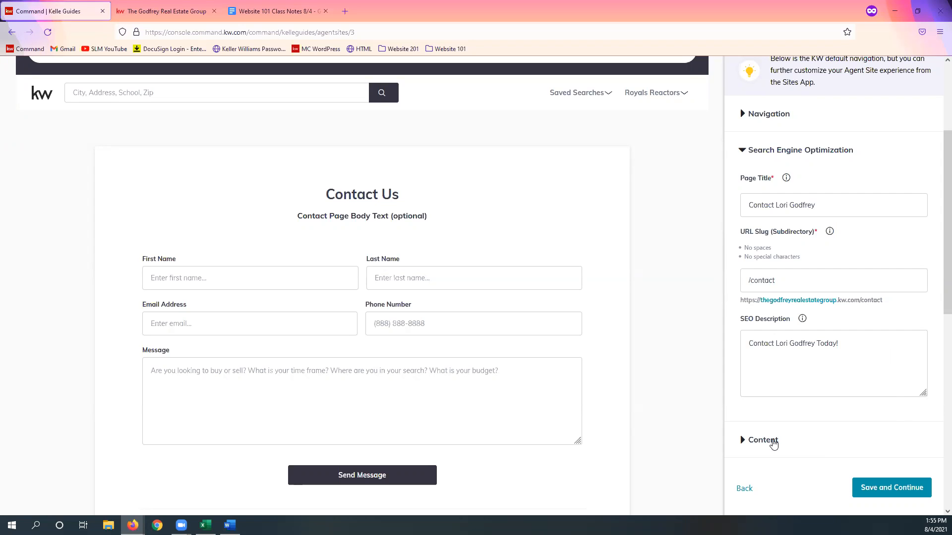
Step: Change the Page Header in the Contact Us page's content to "Contact" followed by the agent's full name
click(774, 444)
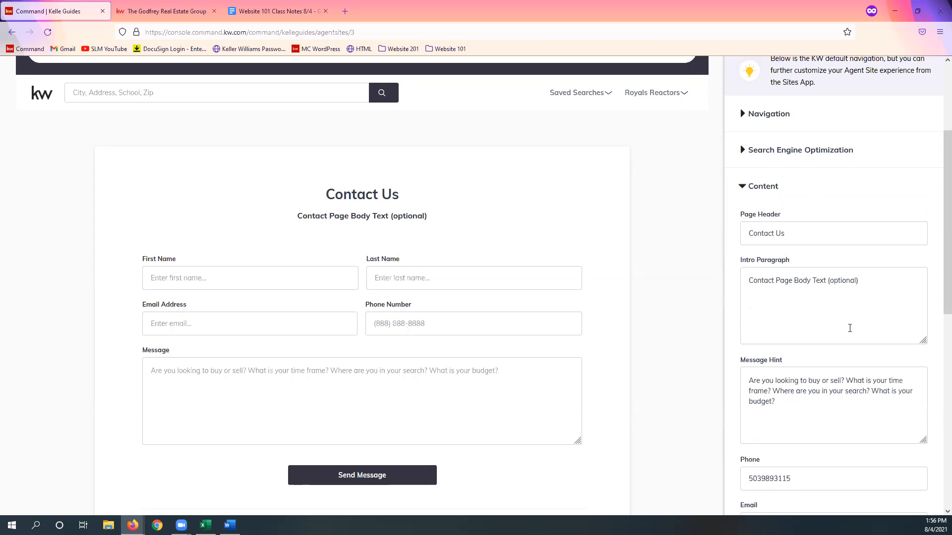
click(890, 280)
key(ctrl+a)
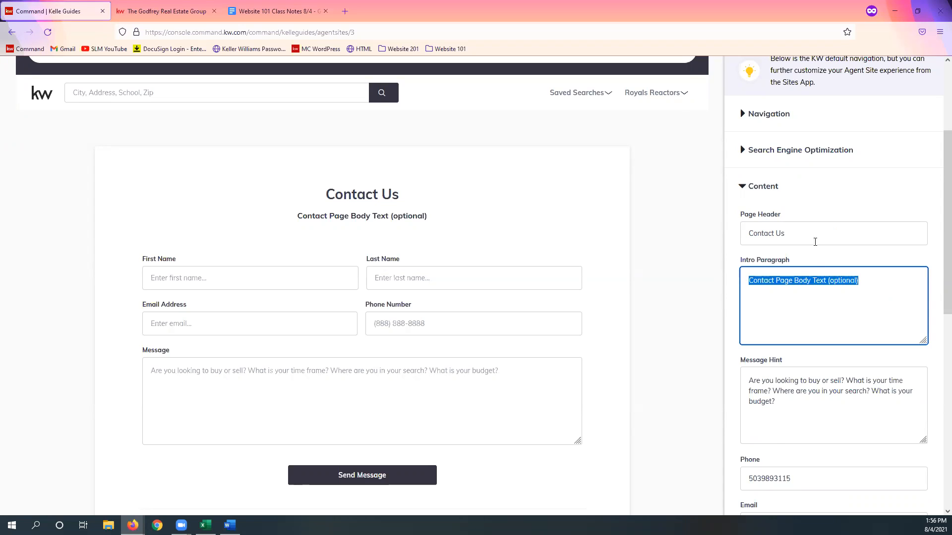
double_click(899, 236)
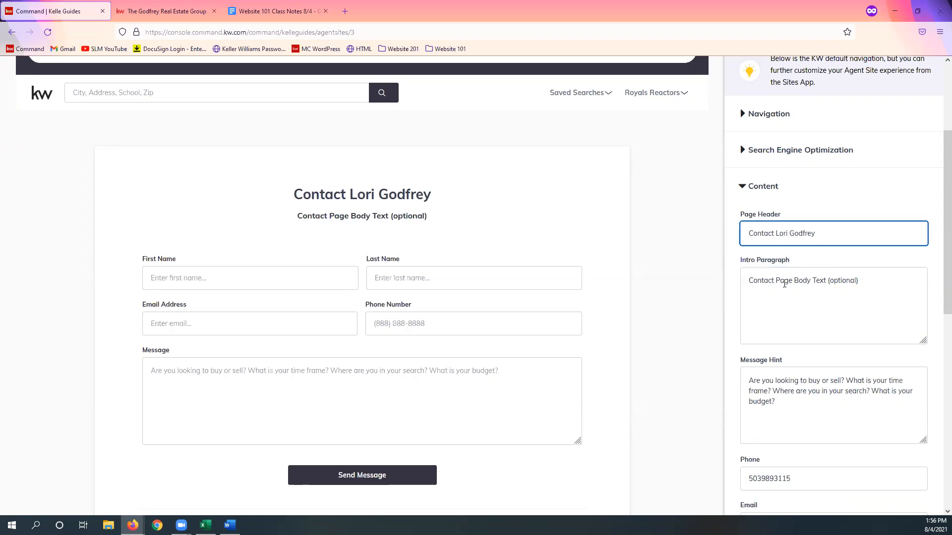
Step: Replace the Contact Us page's Intro Paragraph with "Contact", the agent's first name and "for all of your Real Estate Needs!"
triple_click(785, 283)
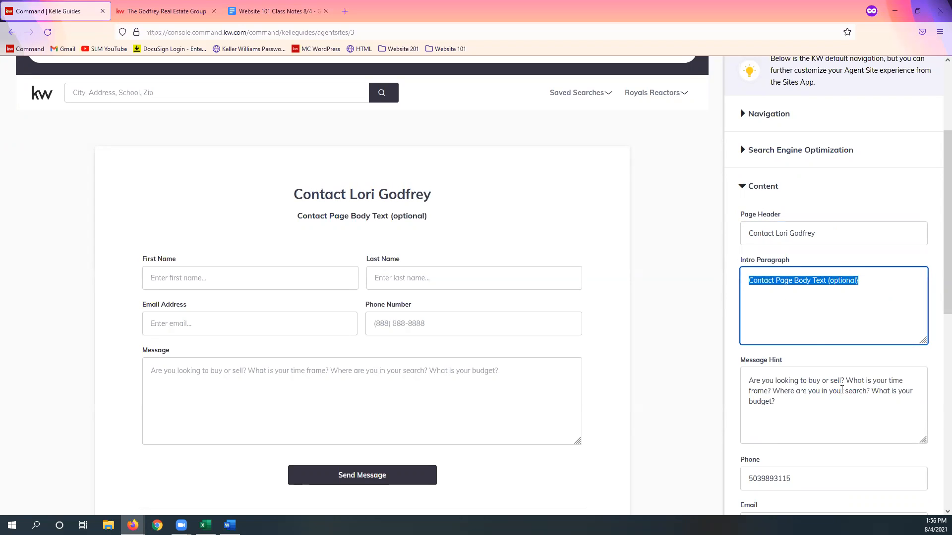
text(Co)
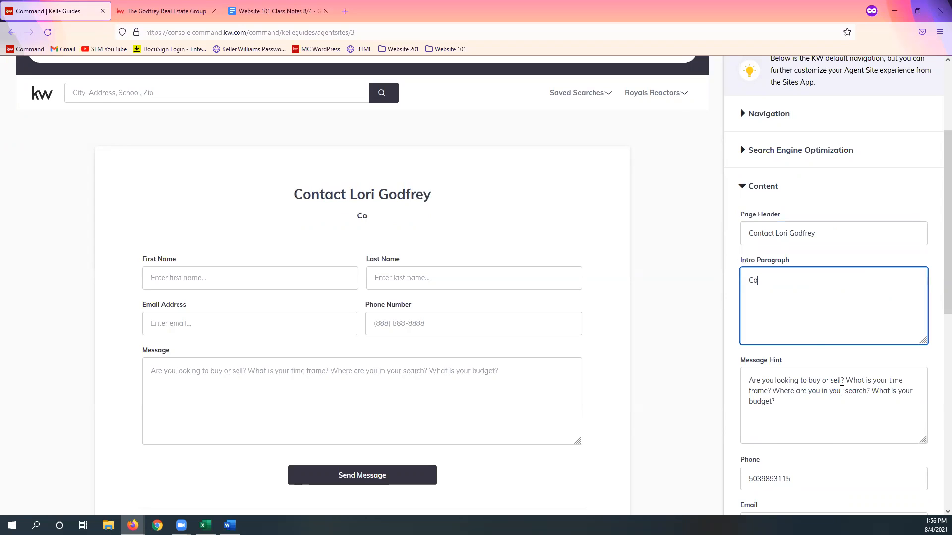
text(ntact Lori fo all o)
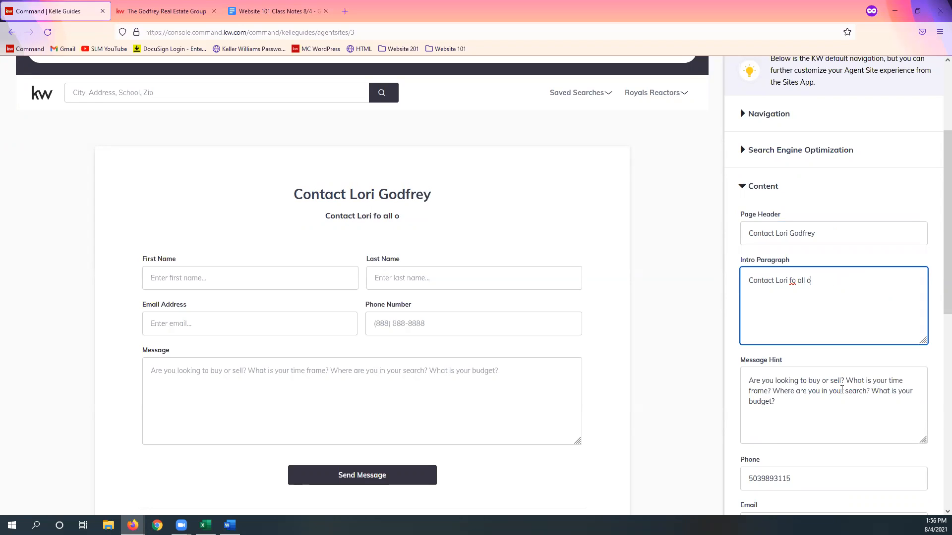
key(BackSpace)
key(BackSpace)
key(BackSpace)
key(BackSpace)
key(BackSpace)
key(BackSpace)
text(r all of your Real E)
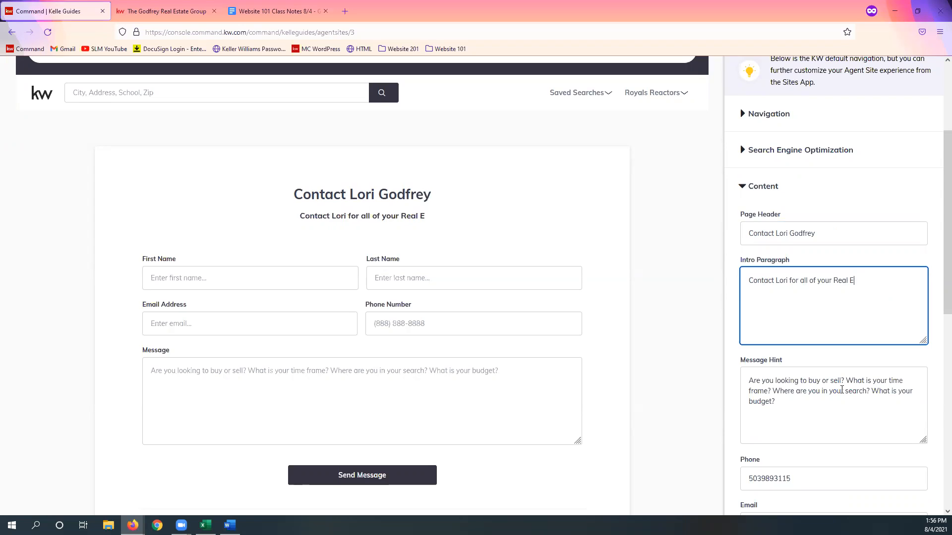
text(state Nee)
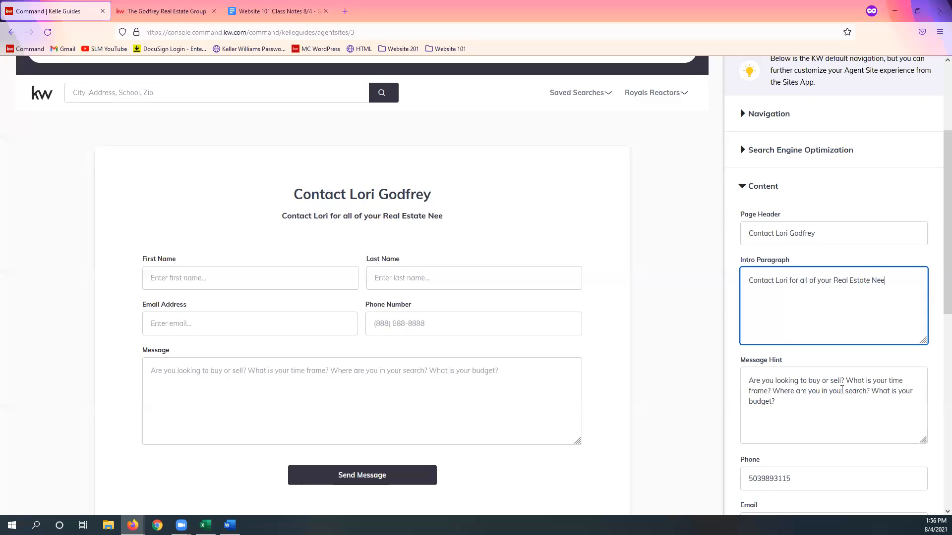
text(ds!)
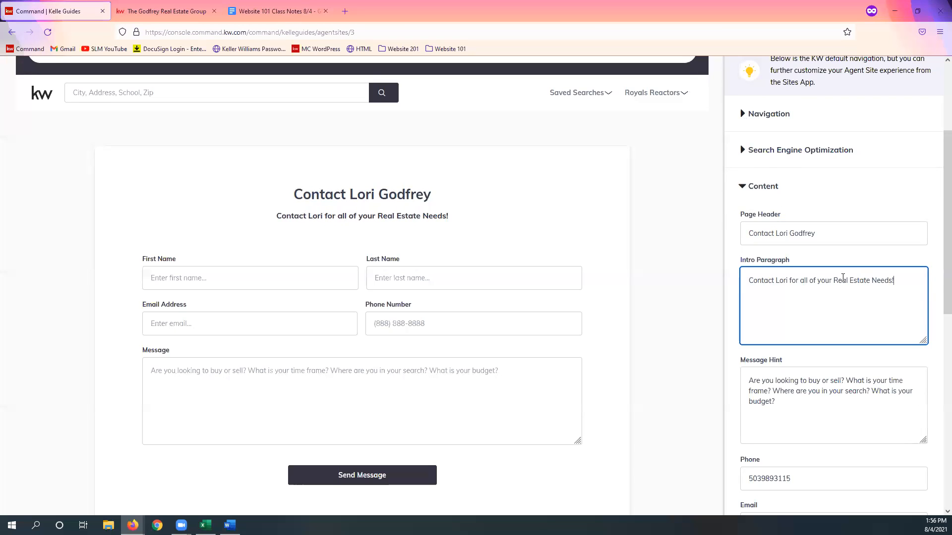
Step: Replace the agent's first name in the Contact Us page's Intro Paragraph with "me"
double_click(783, 281)
text(me)
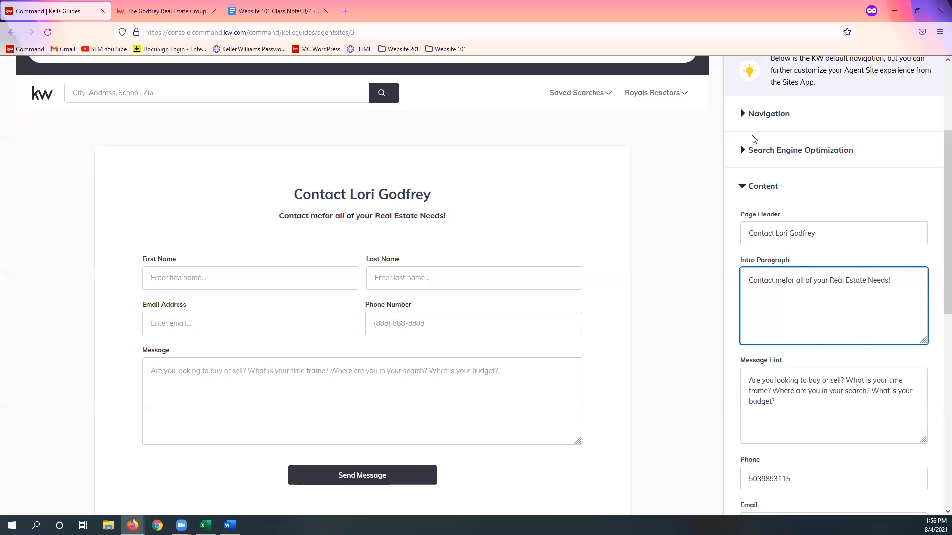
drag(799, 317, 836, 320)
click(803, 321)
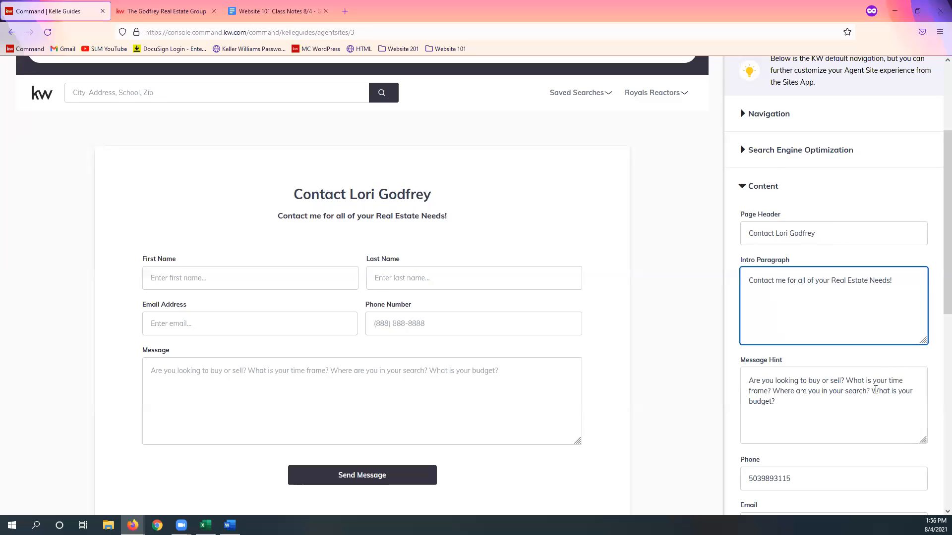
scroll(810, 336, down, 1)
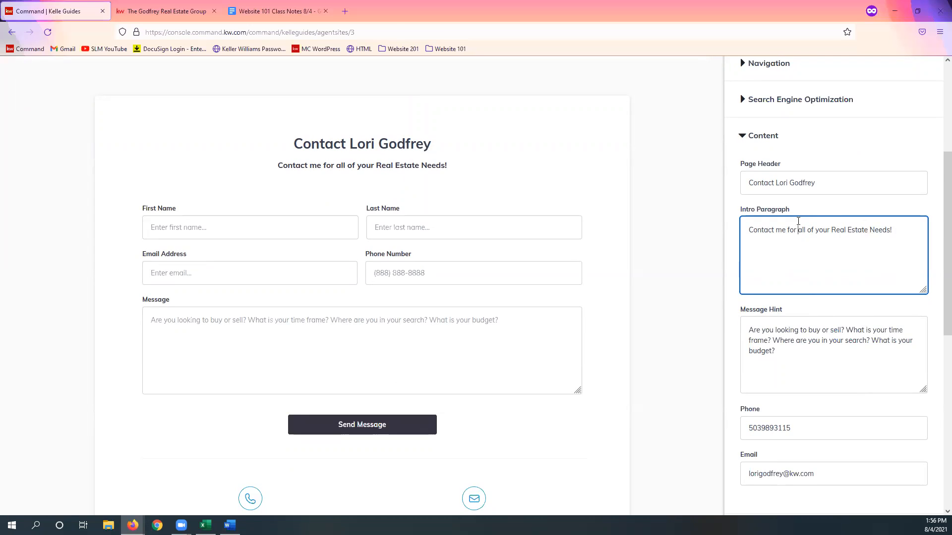
drag(749, 230, 895, 235)
click(909, 259)
scroll(785, 304, down, 1)
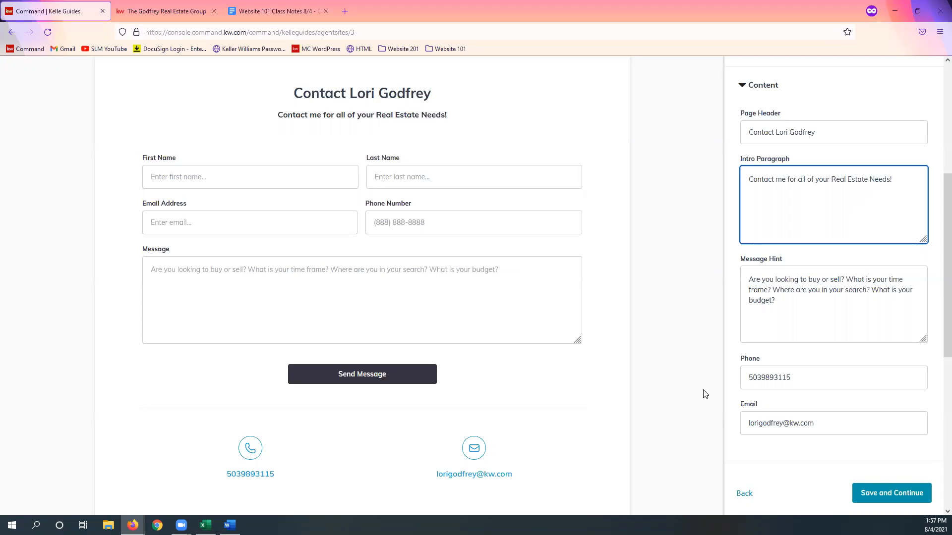
Step: Reformat the Contact Us page's Phone value with hyphens after the area code and after the next three digits
scroll(864, 342, down, 1)
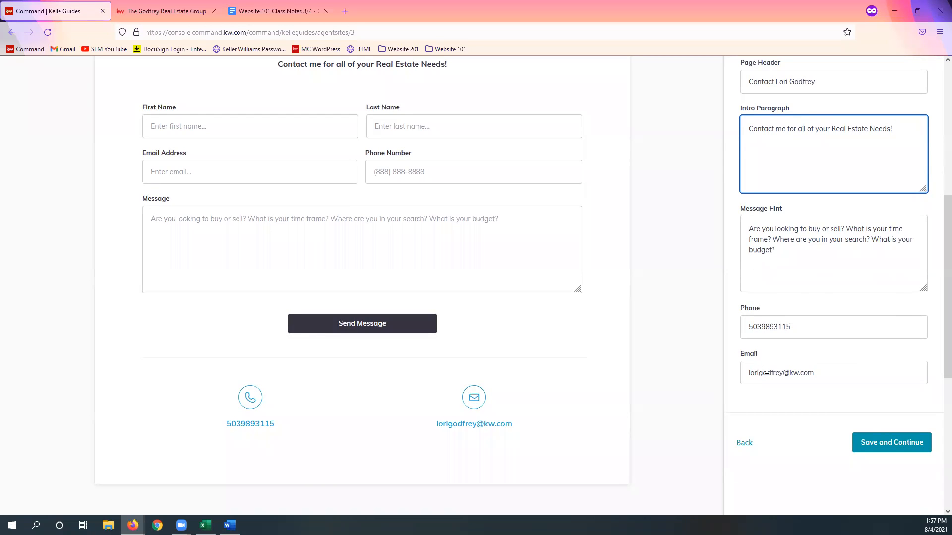
click(762, 327)
text(-989)
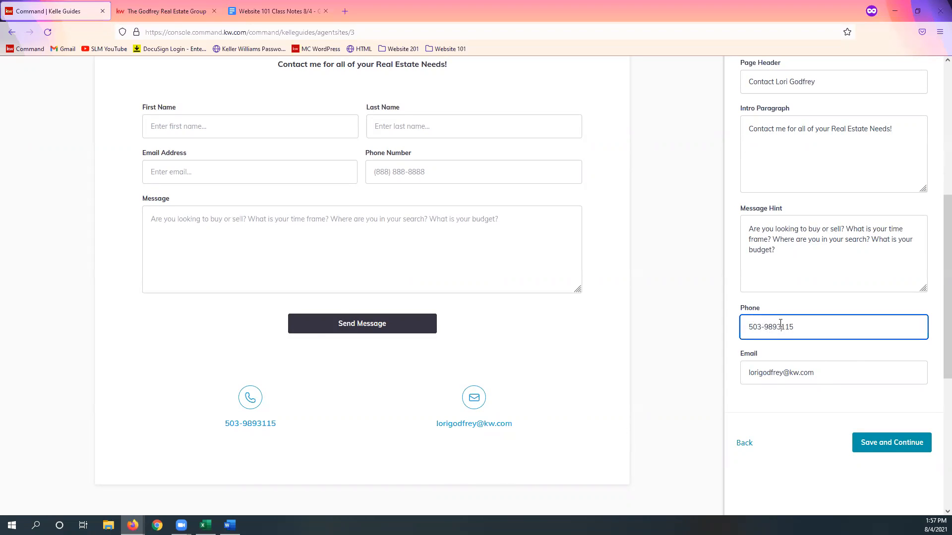
text(-)
click(883, 371)
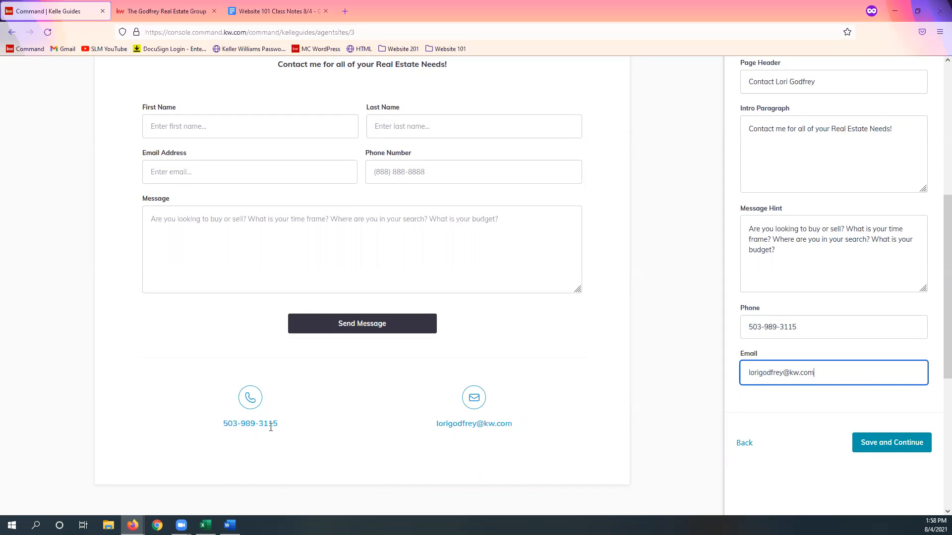
click(786, 445)
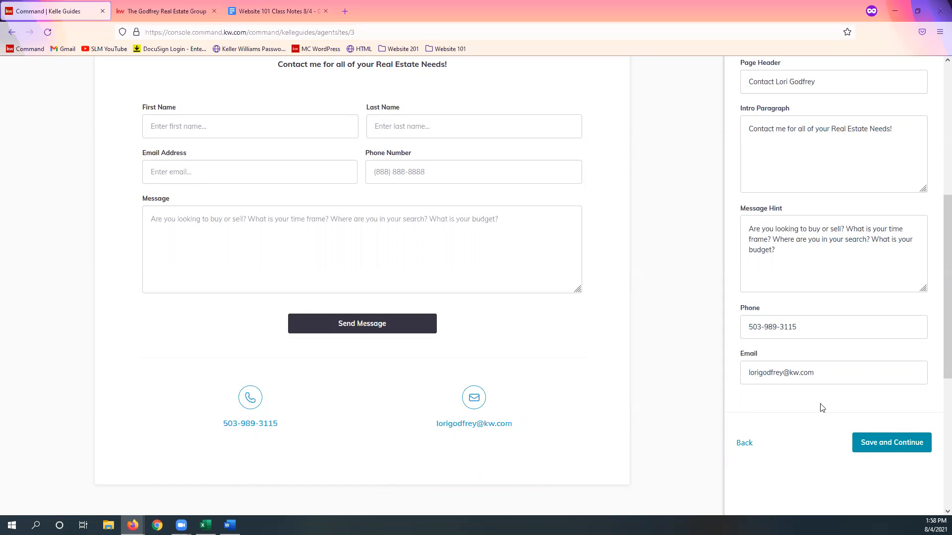
Step: Save the Contact Us content to finish the Kelle guide, and go to the management page for the agent's sites
click(888, 451)
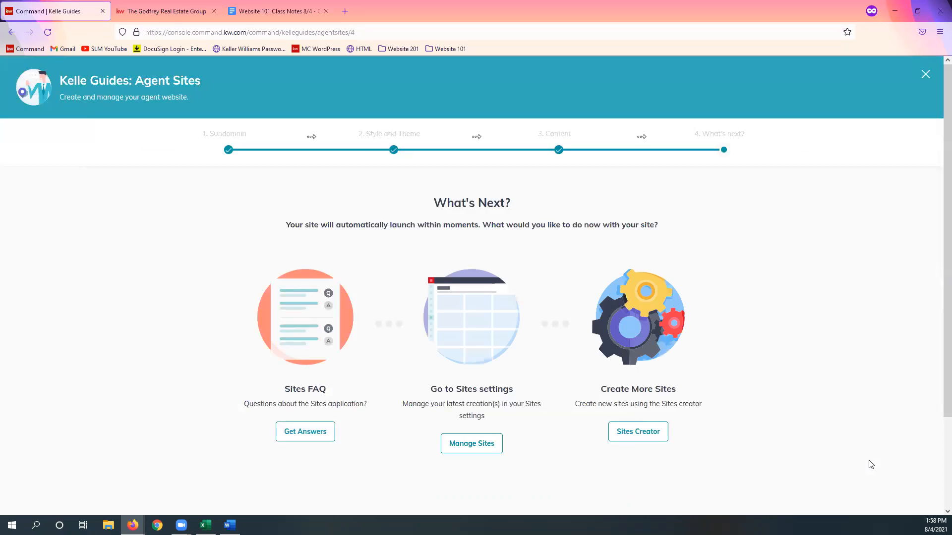
scroll(815, 402, down, 2)
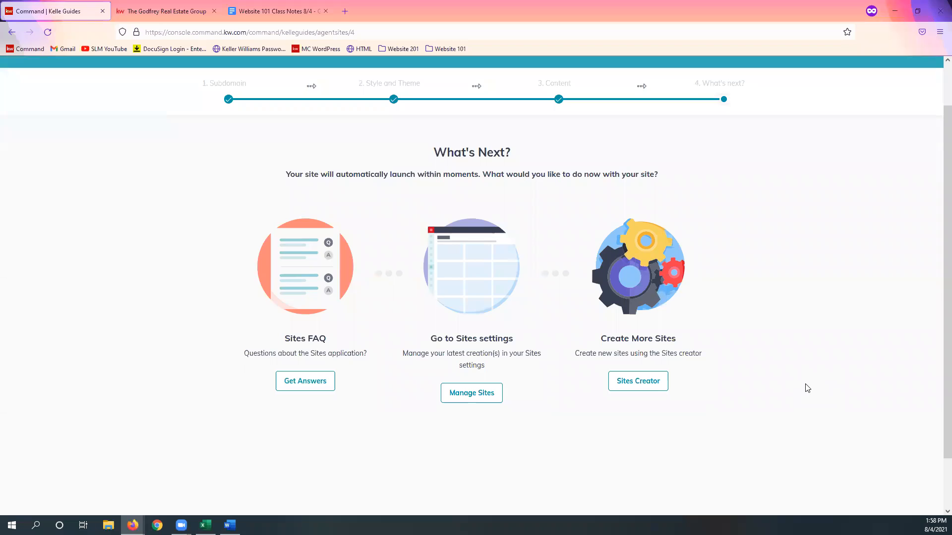
click(473, 404)
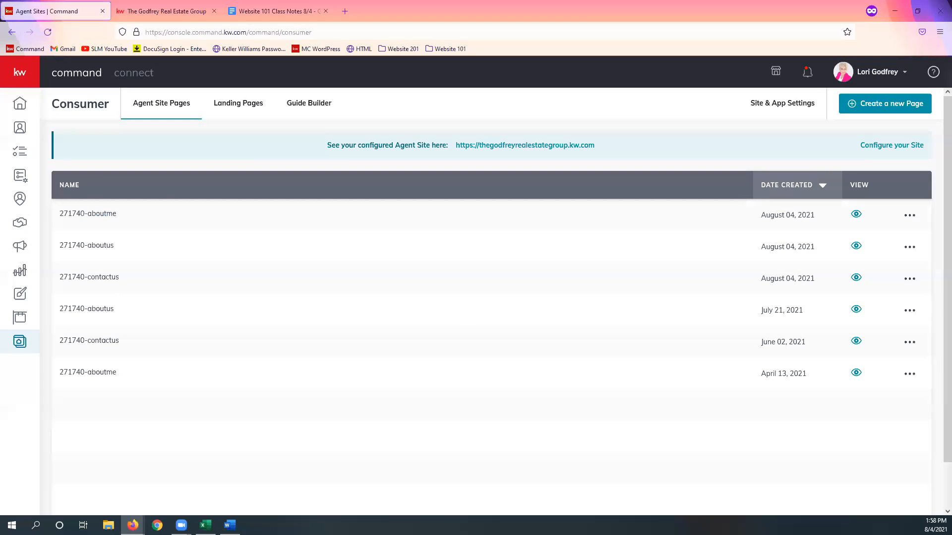
Step: Check the creation dates of the agent site pages and the actions available for the aboutus page from July 21, 2021
triple_click(774, 218)
click(800, 446)
click(910, 311)
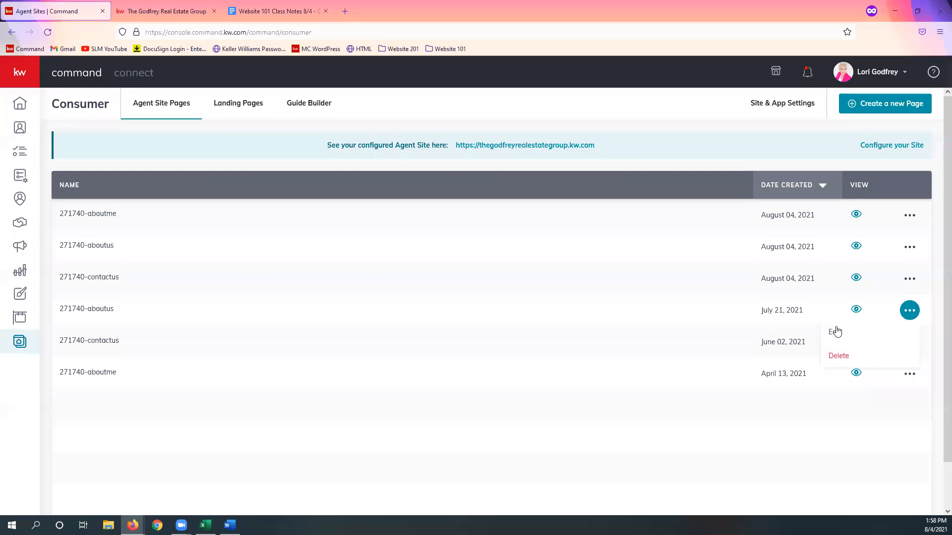
click(791, 425)
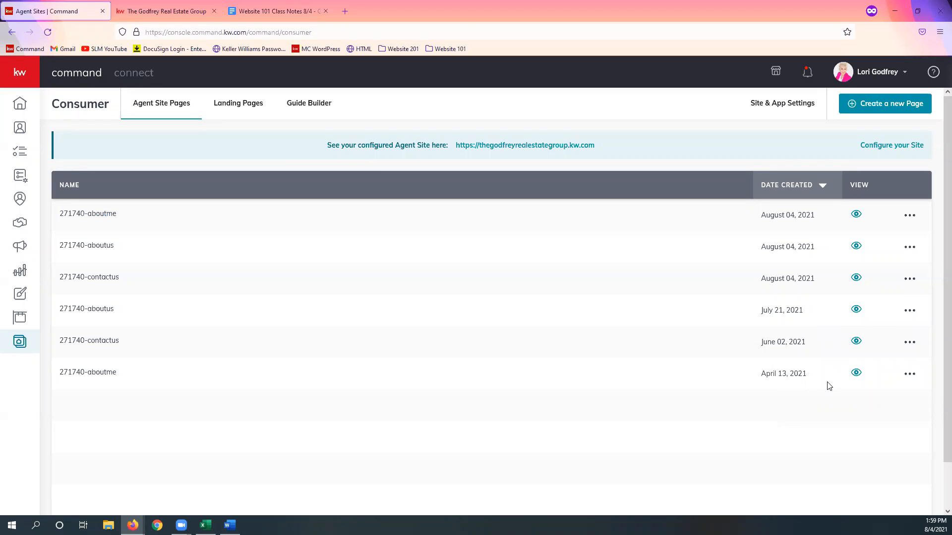
click(909, 311)
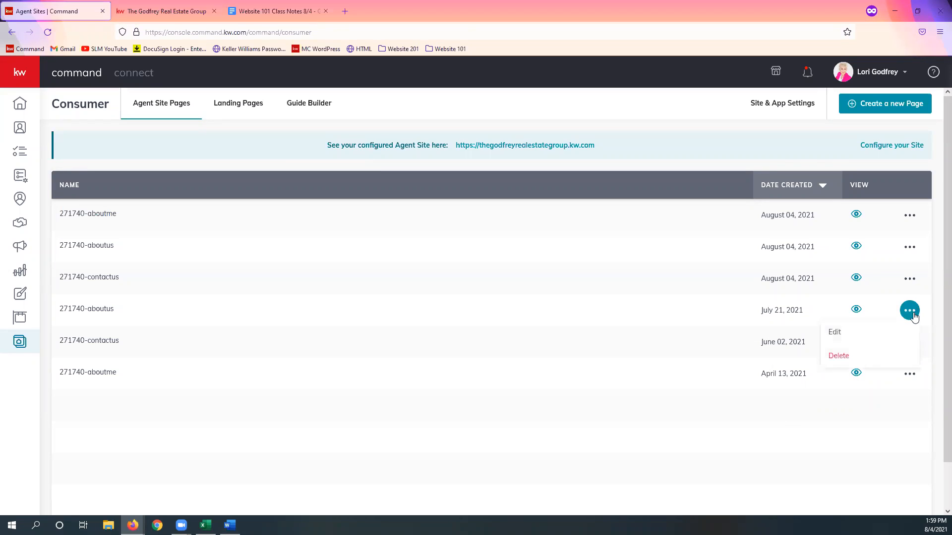
click(840, 399)
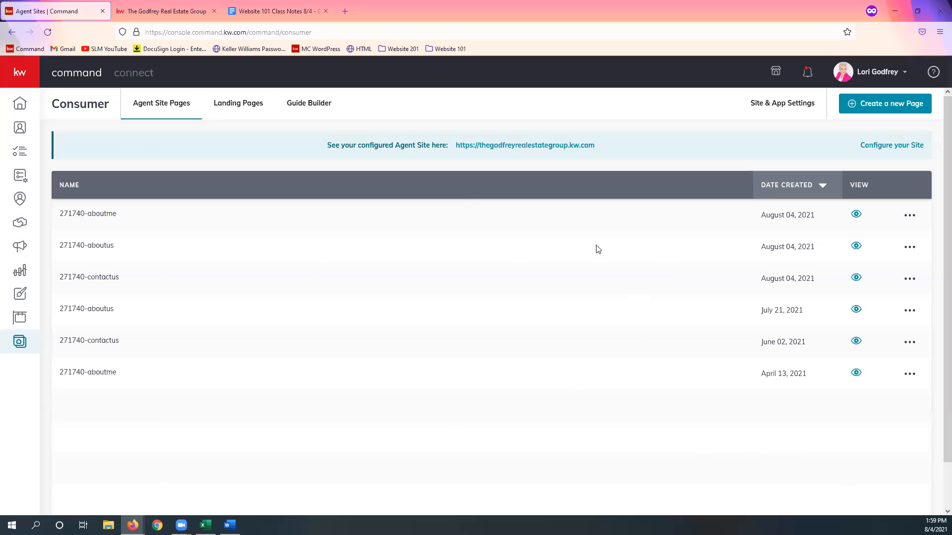
Step: Delete the older Keller Williams Realty page from the Agent Site Pages in the site and app settings
click(807, 114)
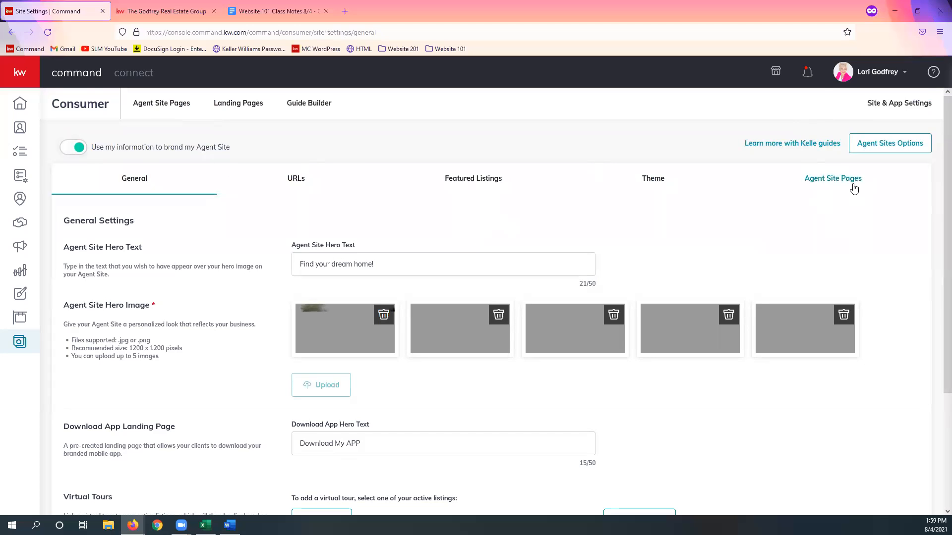
click(833, 179)
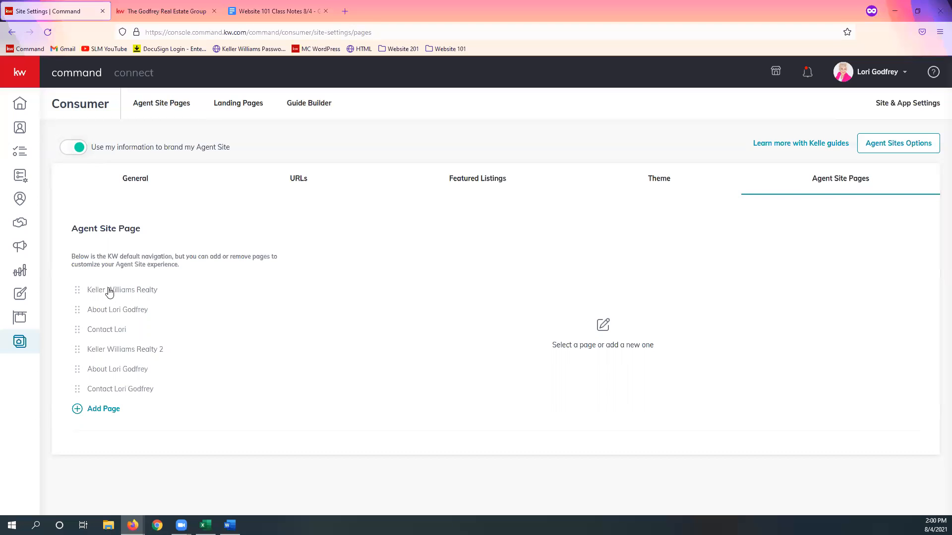
click(79, 295)
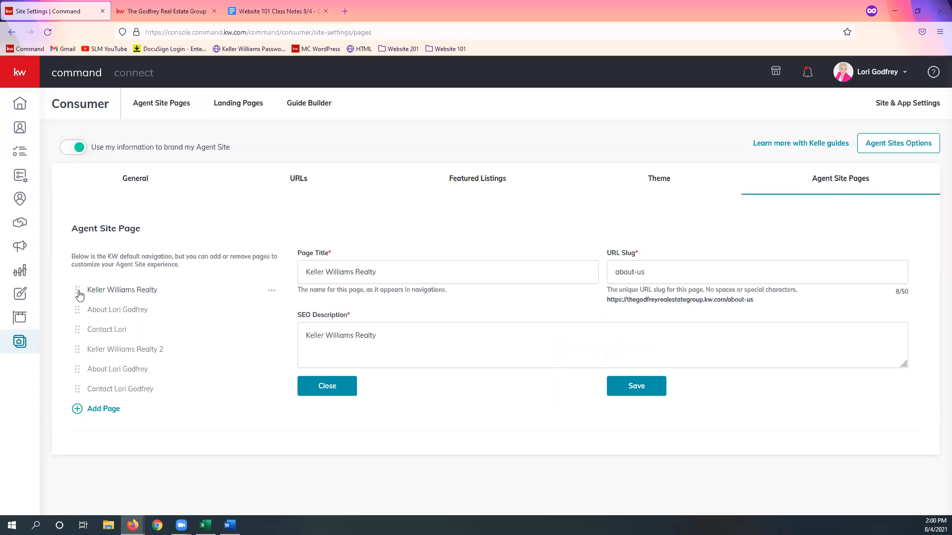
click(271, 291)
click(233, 339)
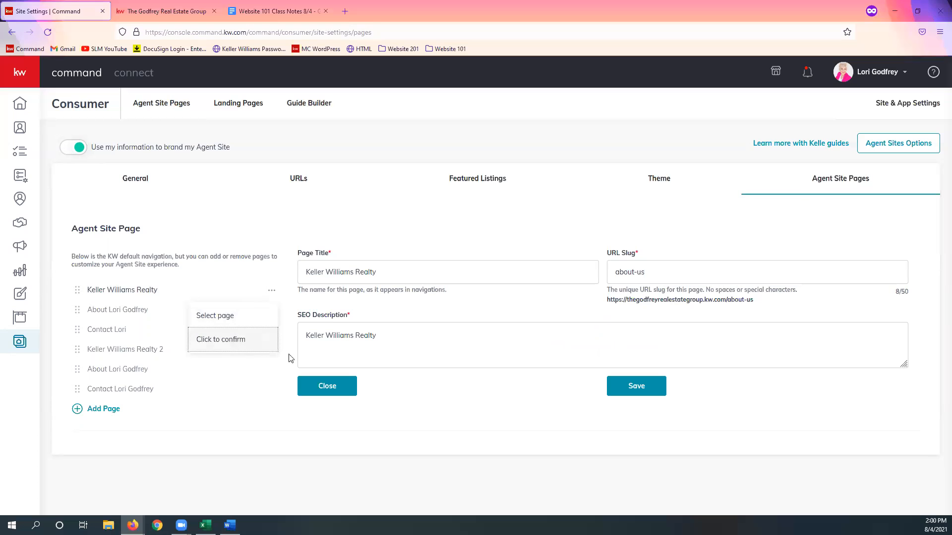
click(228, 346)
Step: Delete the older duplicate About page and the older Contact page from the agent site's page list
click(76, 294)
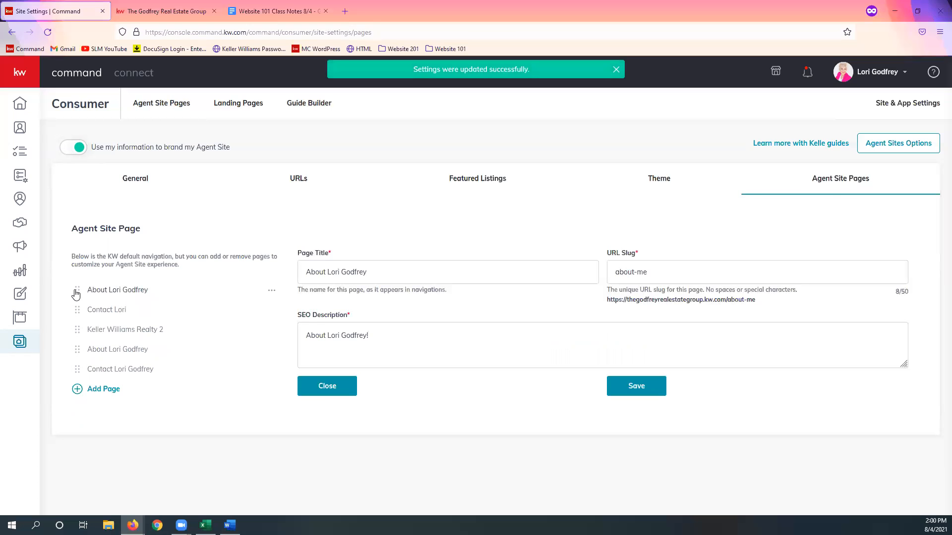
click(271, 291)
click(211, 342)
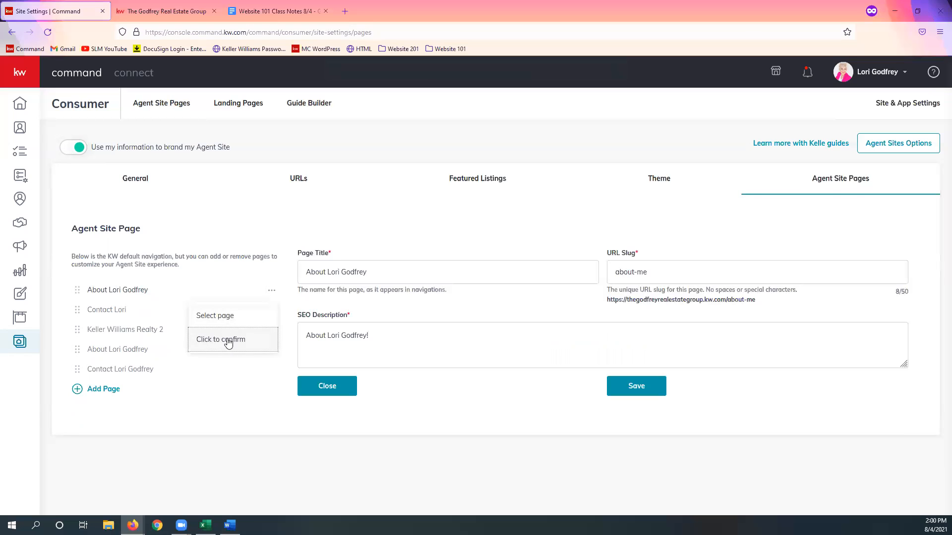
click(228, 342)
click(76, 293)
click(271, 292)
click(228, 341)
click(228, 342)
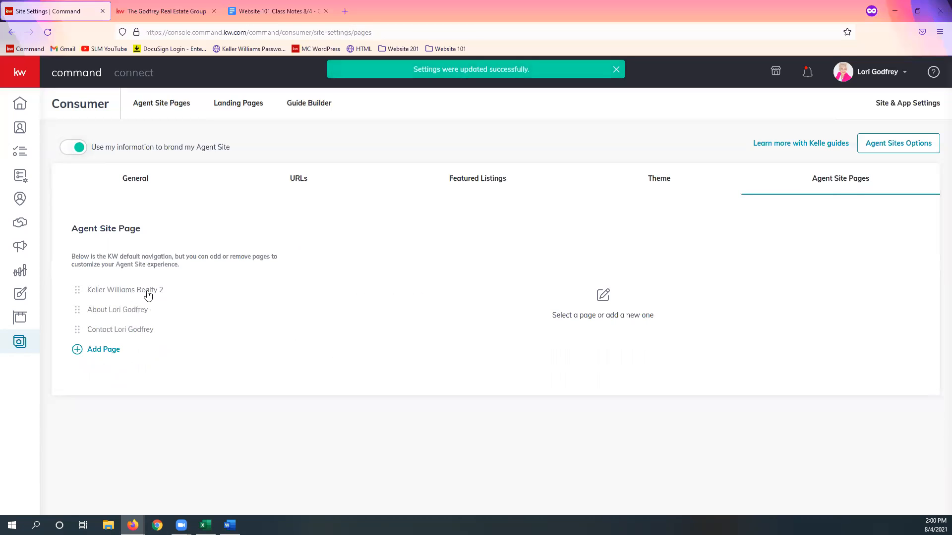
click(77, 294)
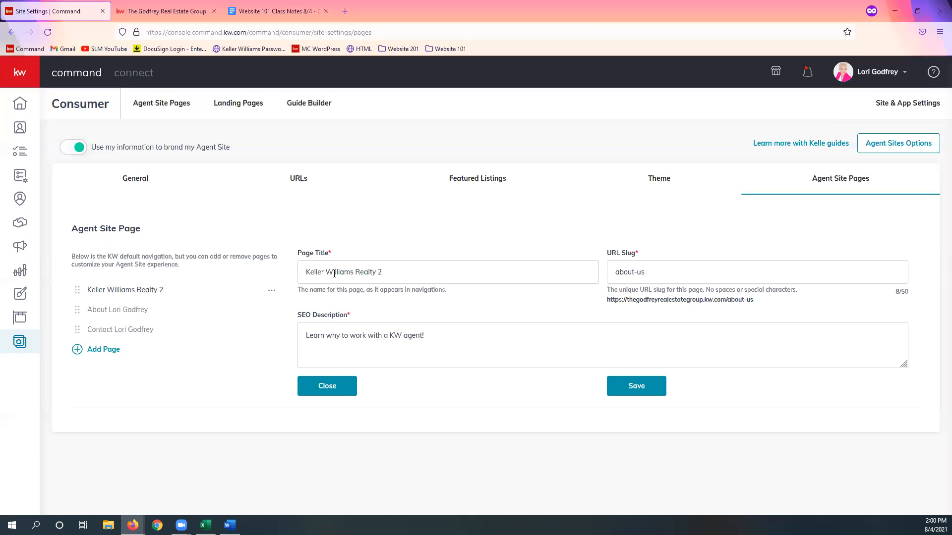
click(104, 350)
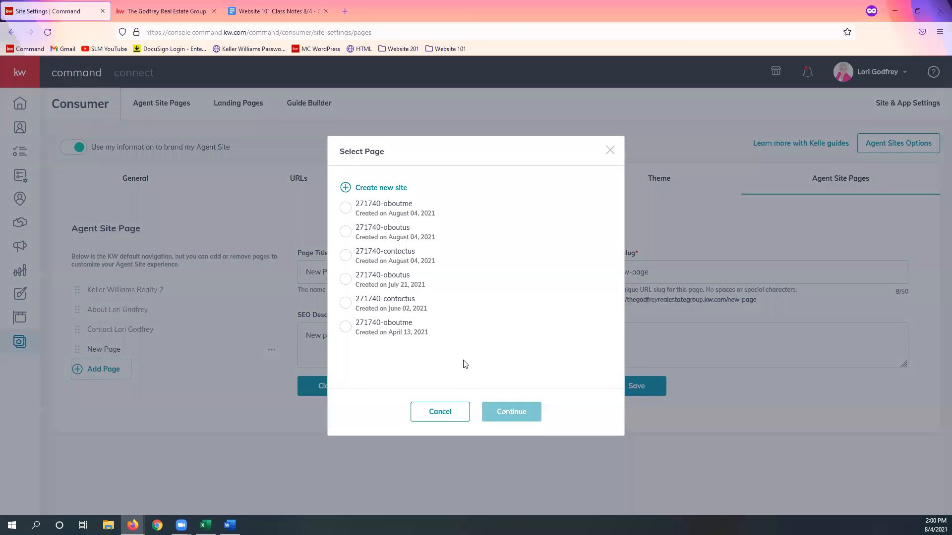
click(442, 423)
Step: Change the Page Title of the Keller Williams Realty 2 page to "Keller Williams Realty"
click(125, 297)
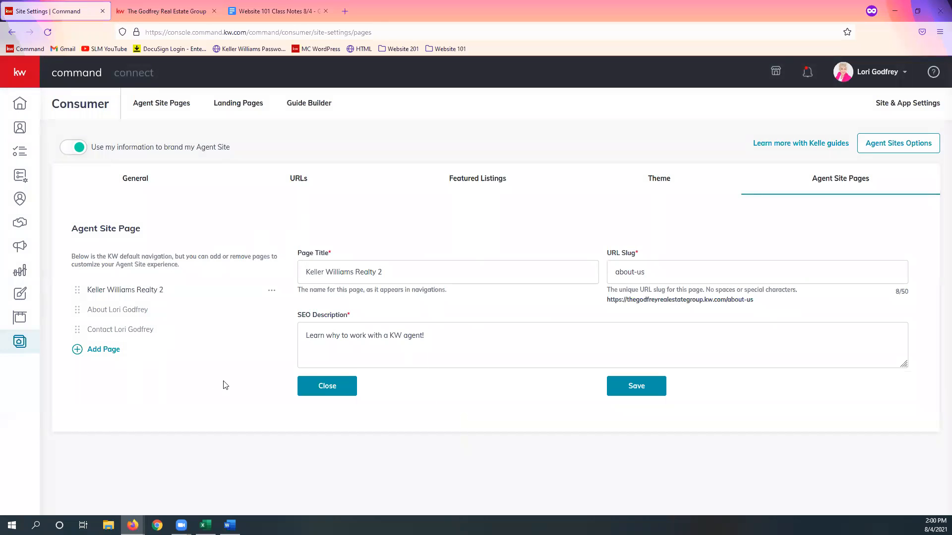
click(398, 273)
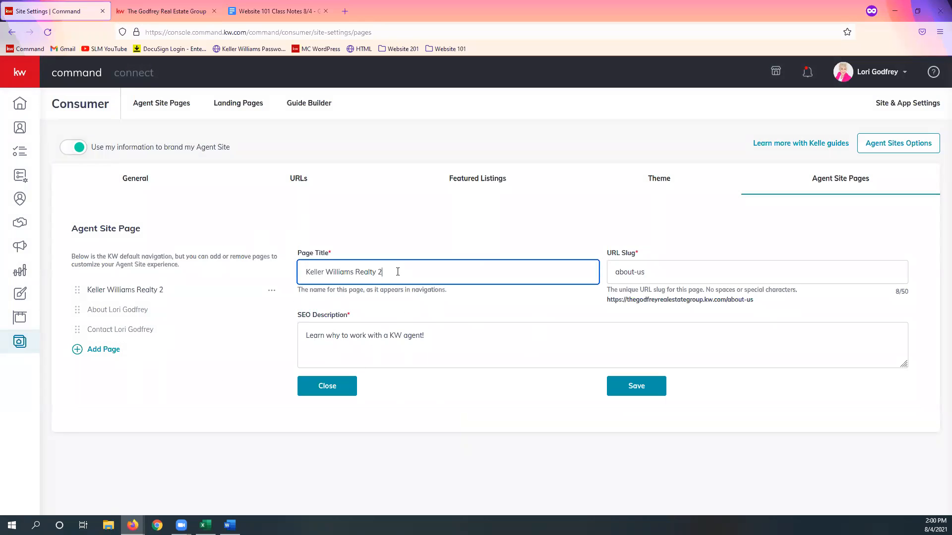
key(BackSpace)
key(BackSpace)
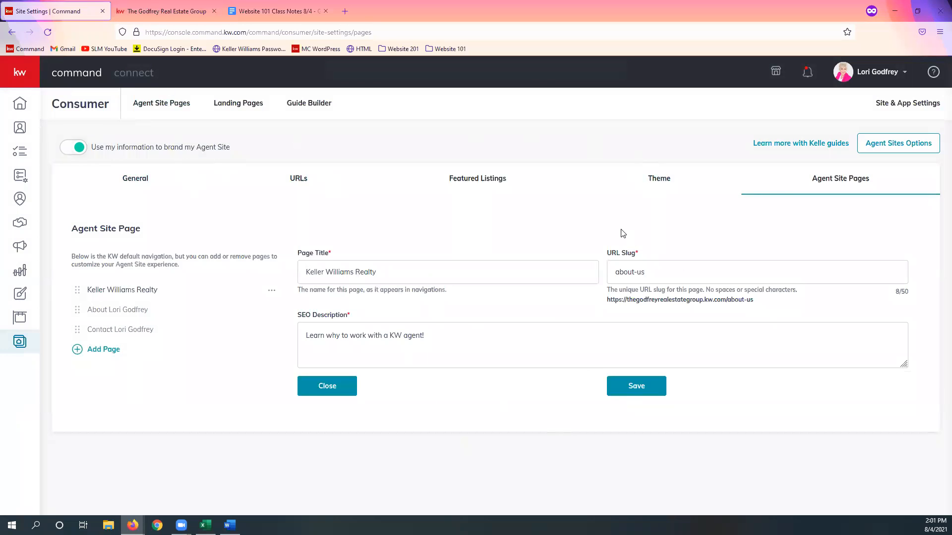
Step: Switch the agent site's color theme to KW Red theme and update it
click(664, 186)
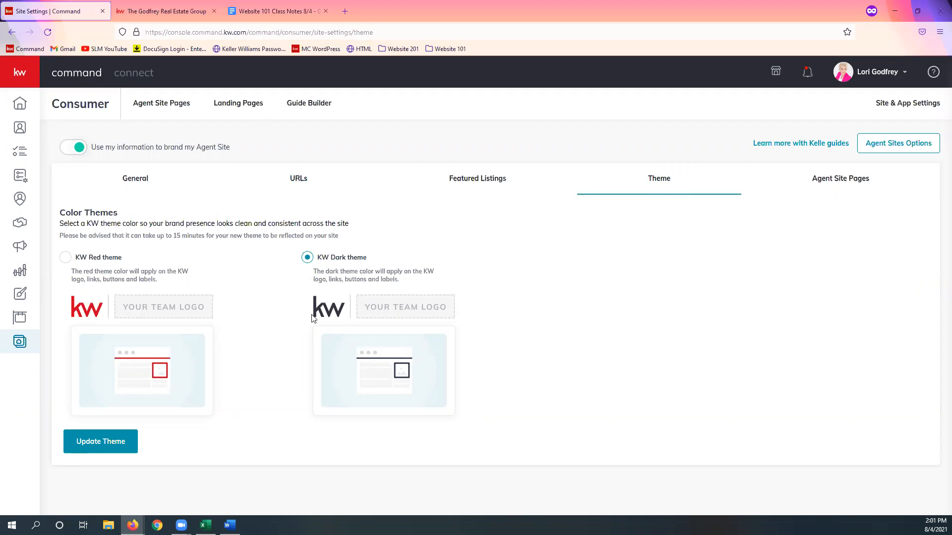
click(66, 258)
click(115, 452)
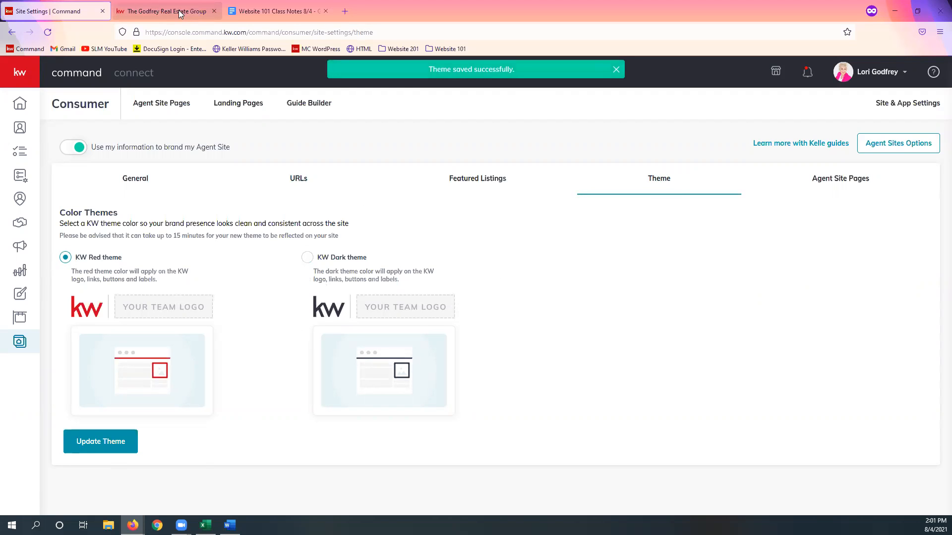
Step: Reload the live agent website and look through its home page from the header down to the footer
click(197, 10)
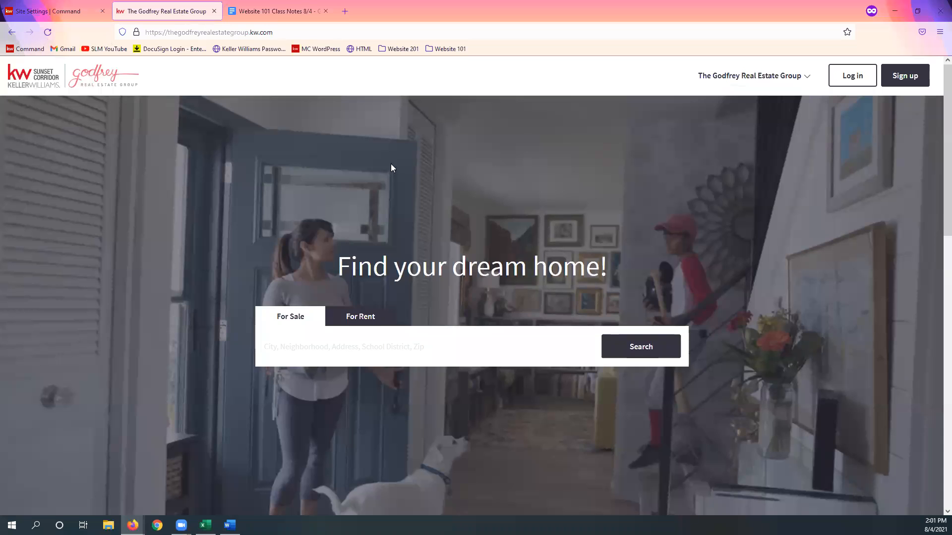
click(290, 33)
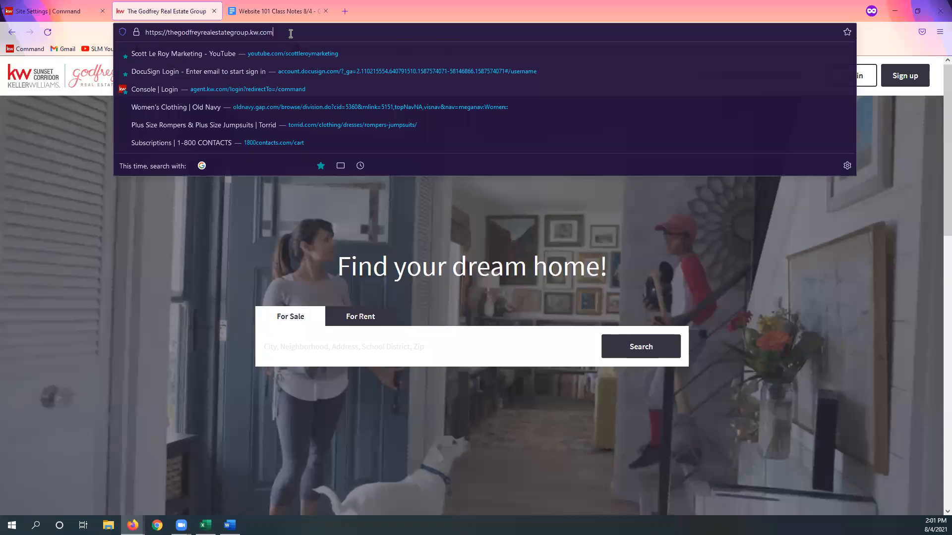
key(Return)
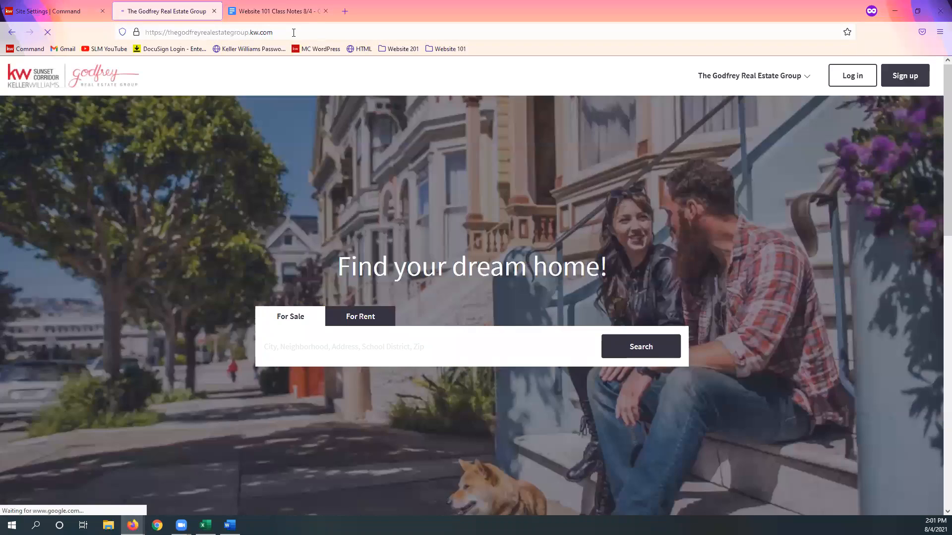
scroll(515, 170, down, 10)
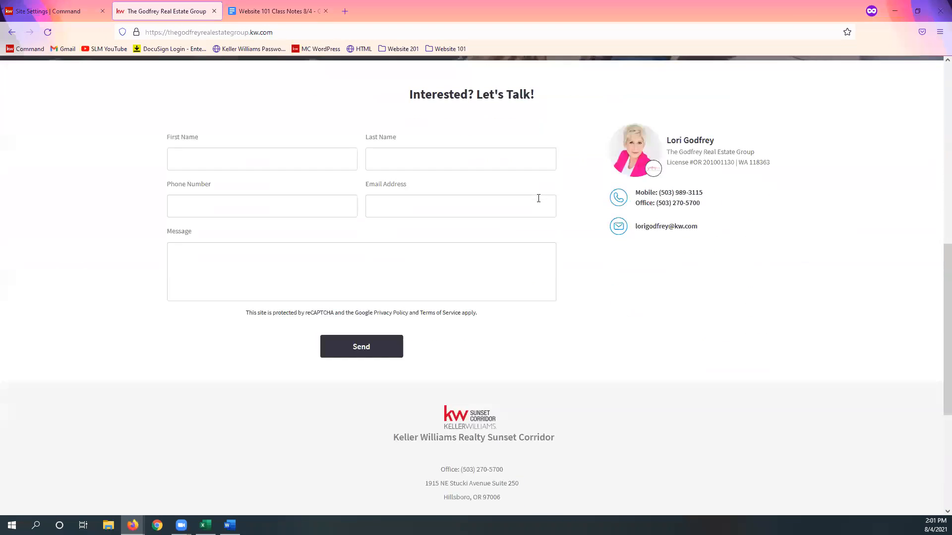
scroll(538, 199, down, 5)
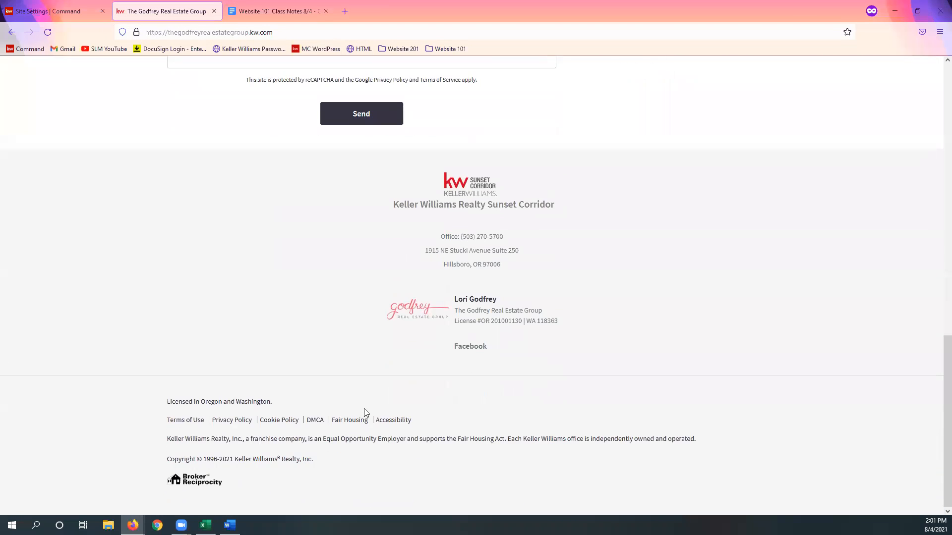
scroll(686, 266, up, 15)
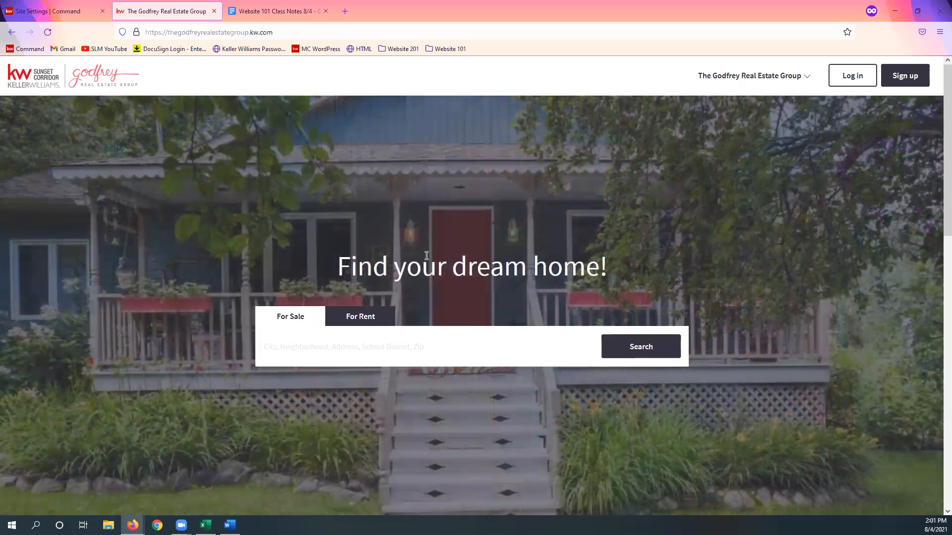
Step: Return to the Command site settings and review the Featured Listings headline and selected listings
click(31, 14)
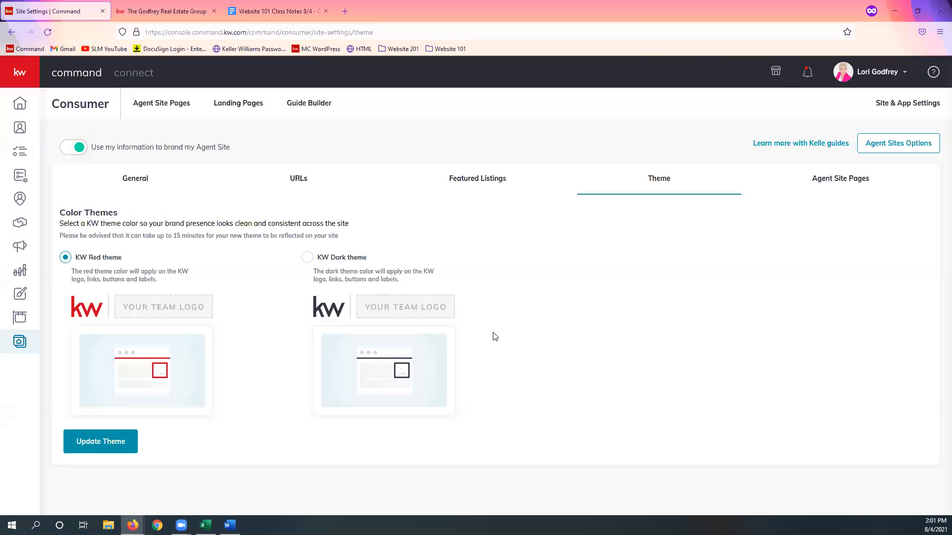
click(488, 184)
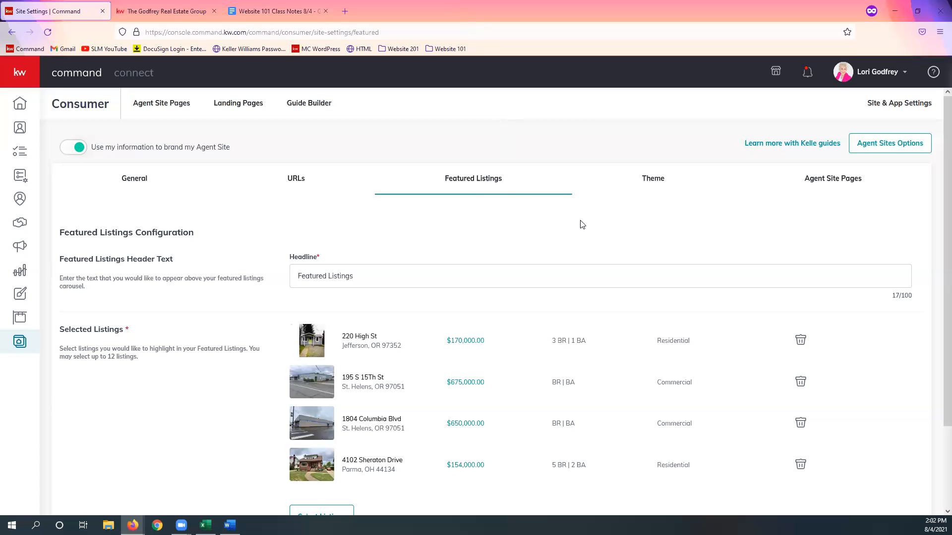
scroll(582, 221, down, 1)
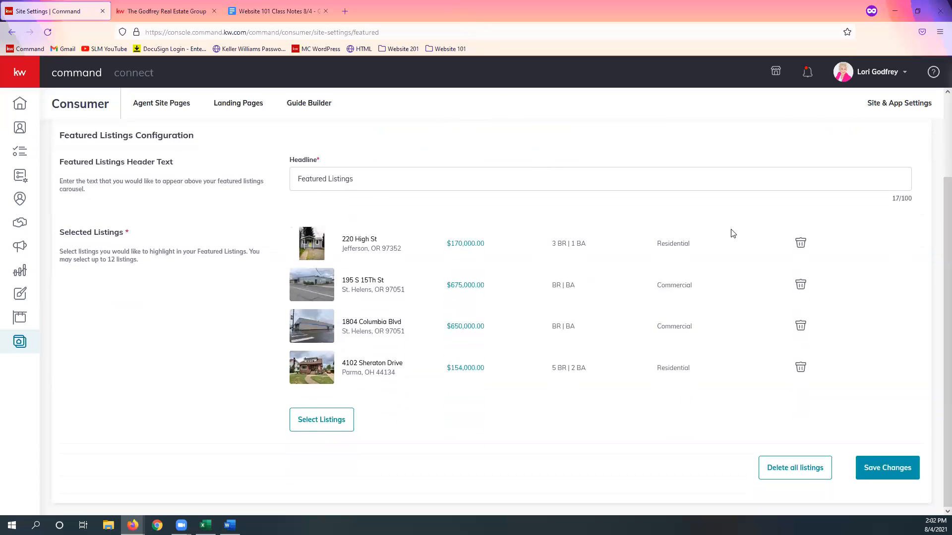
scroll(739, 233, up, 1)
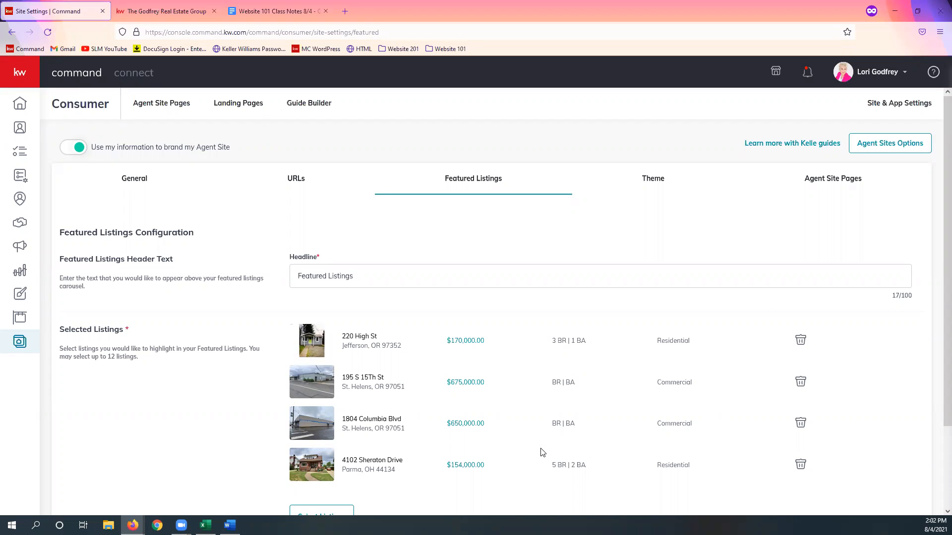
Step: Save the agent site's subdomain and app URL settings and confirm the change
click(305, 181)
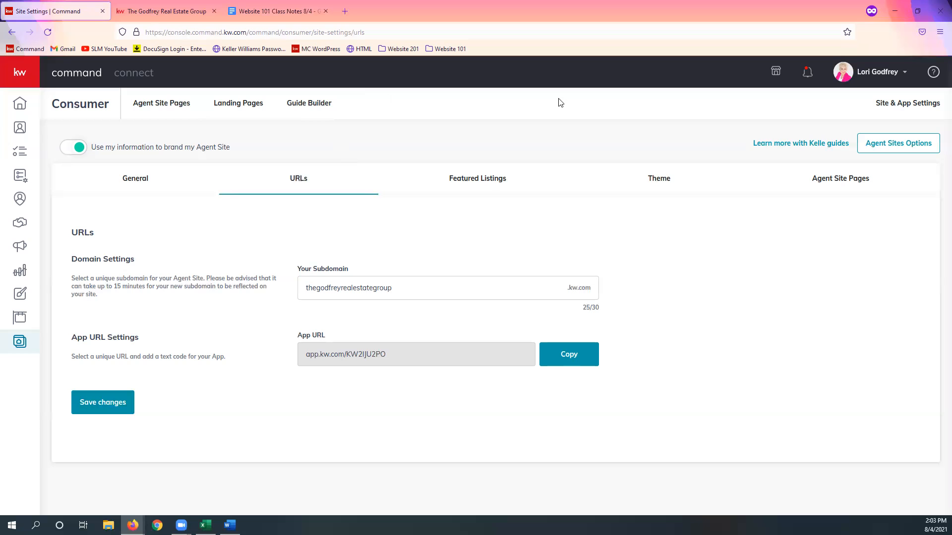
click(104, 404)
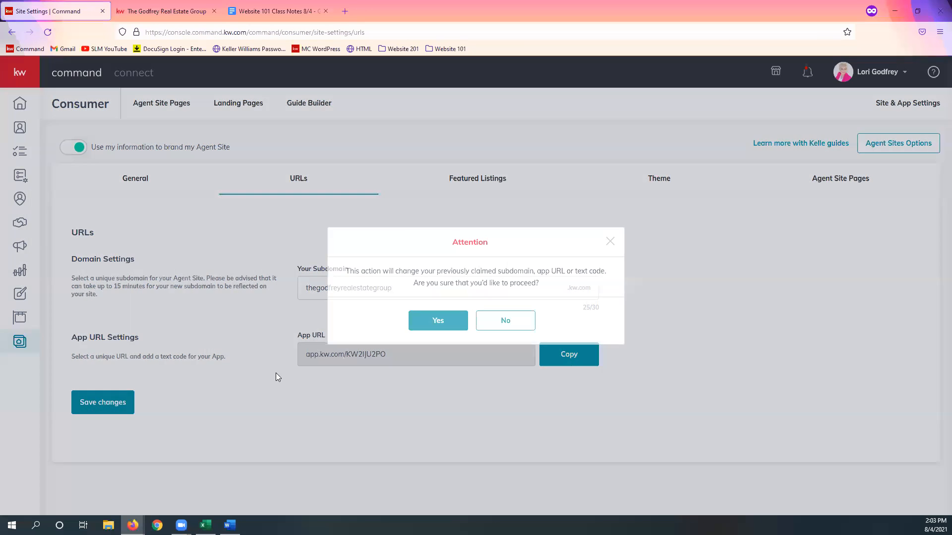
click(452, 320)
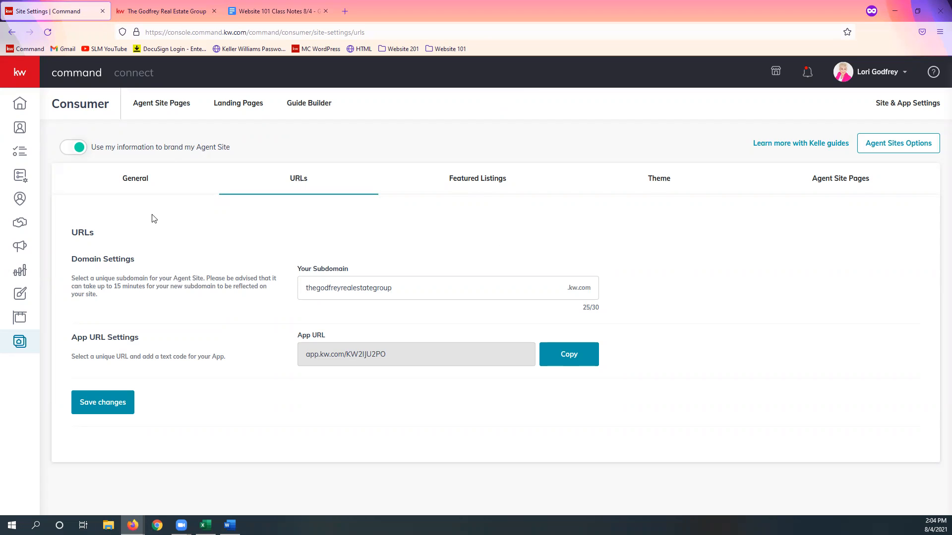
Step: Review the General settings, including the hero text, hero images, Download App Hero Text and Virtual Tours
click(135, 179)
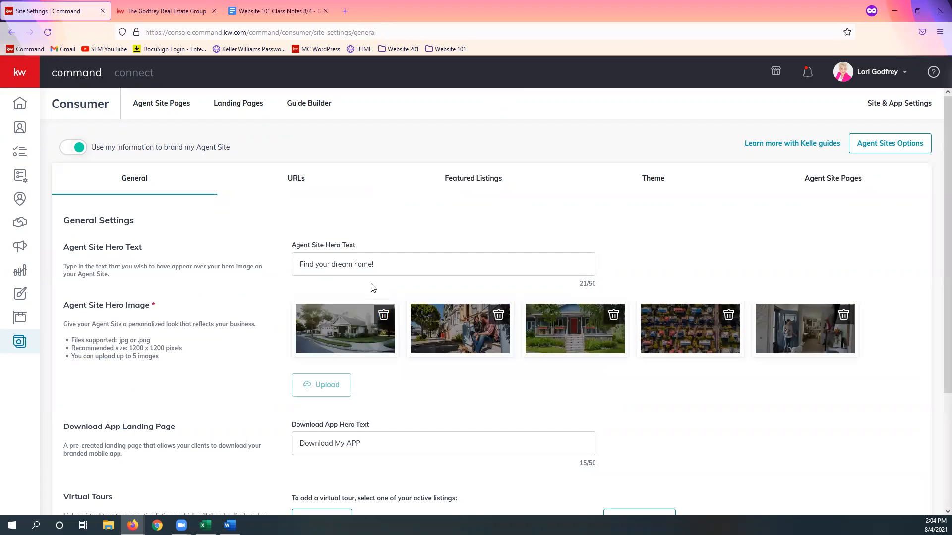
scroll(347, 297, down, 1)
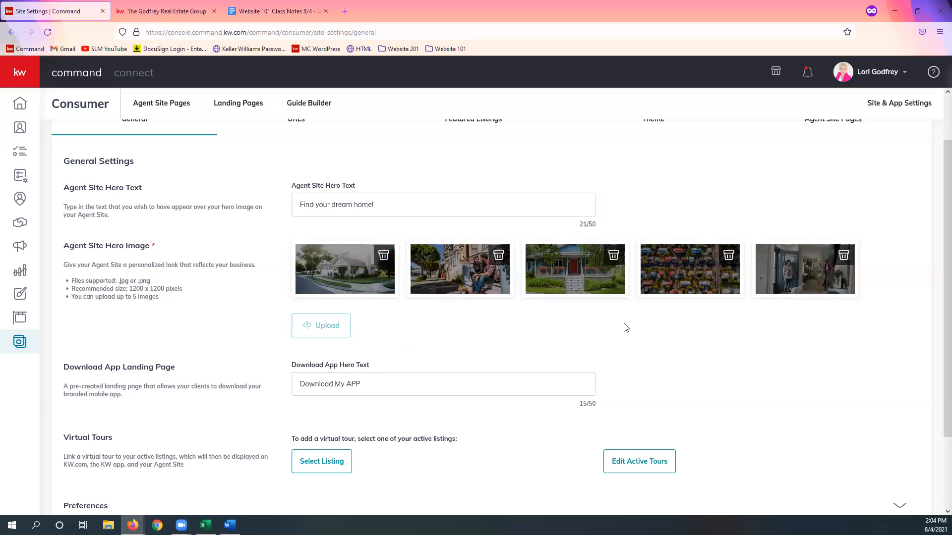
scroll(634, 340, down, 1)
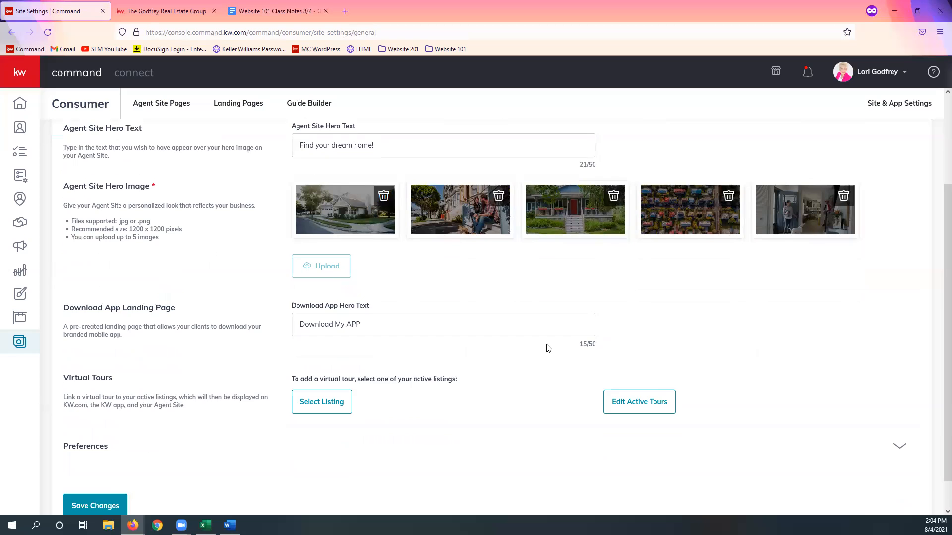
scroll(549, 349, down, 1)
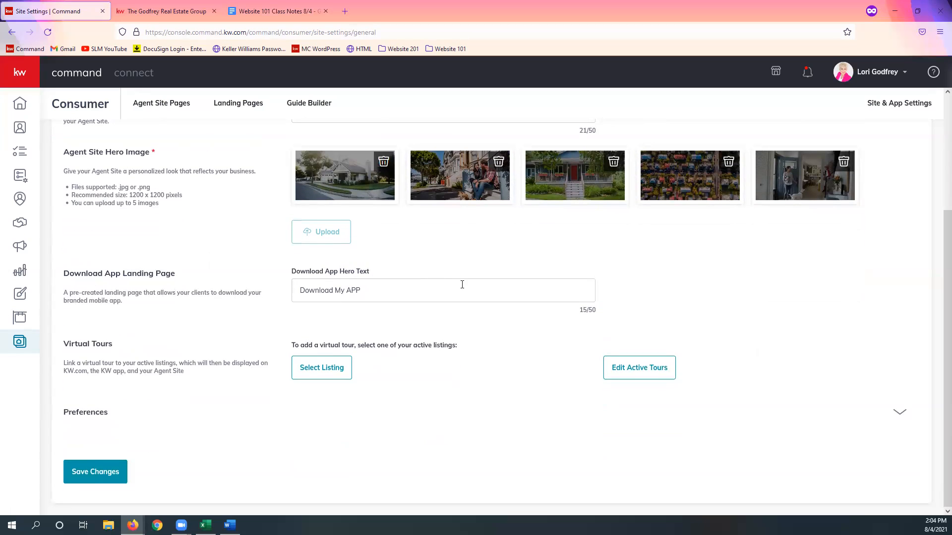
click(406, 284)
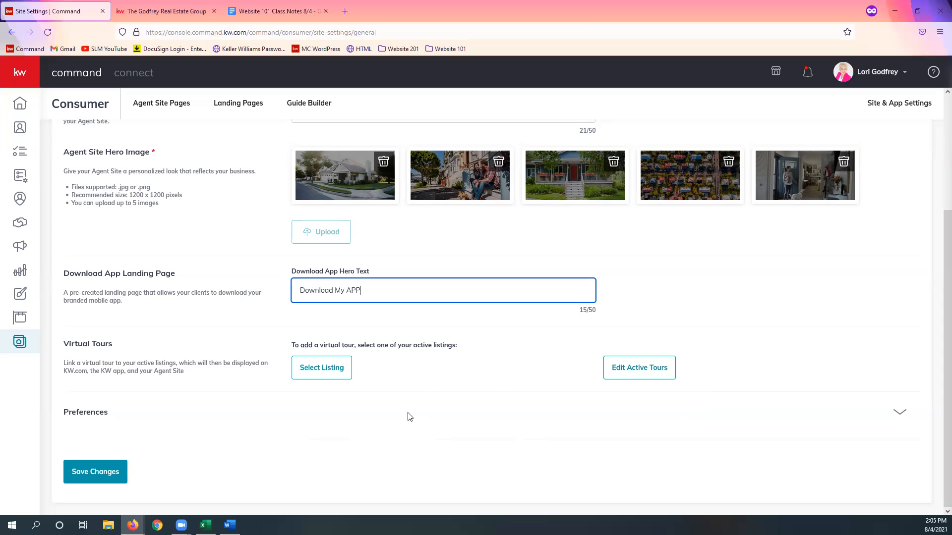
Step: Expand Preferences and examine the display options for Keller Mortgage, Keller Covered and neighborhoods, leaving each on Enable
click(902, 419)
scroll(644, 431, down, 3)
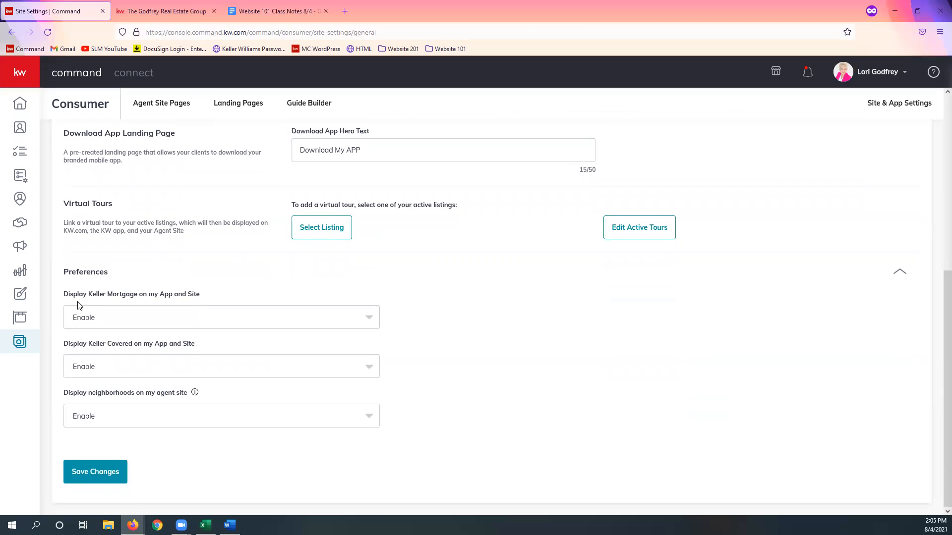
drag(68, 298, 232, 299)
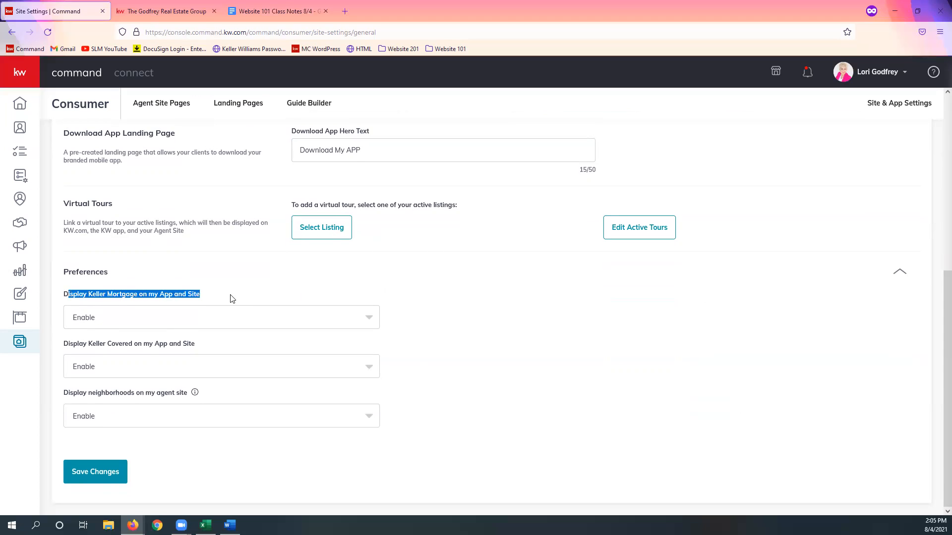
click(230, 299)
drag(93, 347, 234, 336)
drag(95, 396, 197, 394)
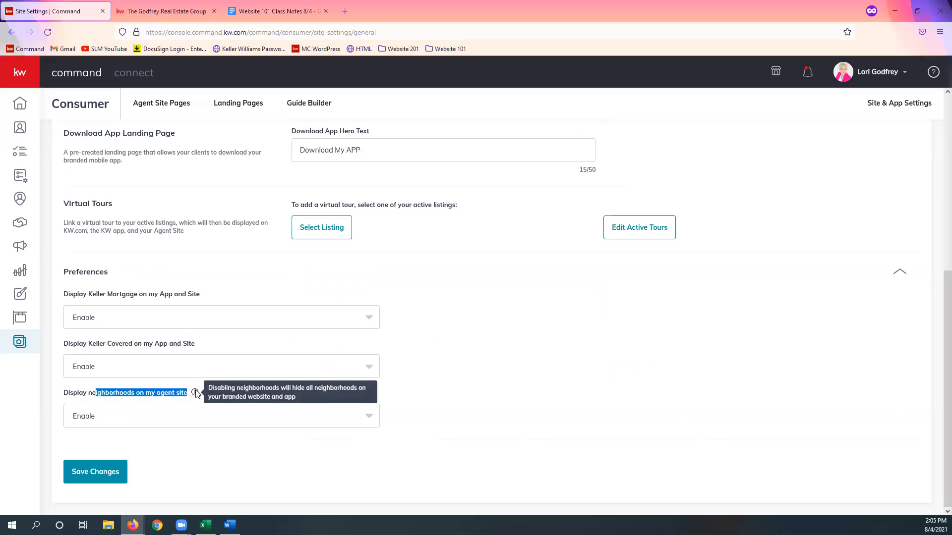
click(122, 420)
click(181, 418)
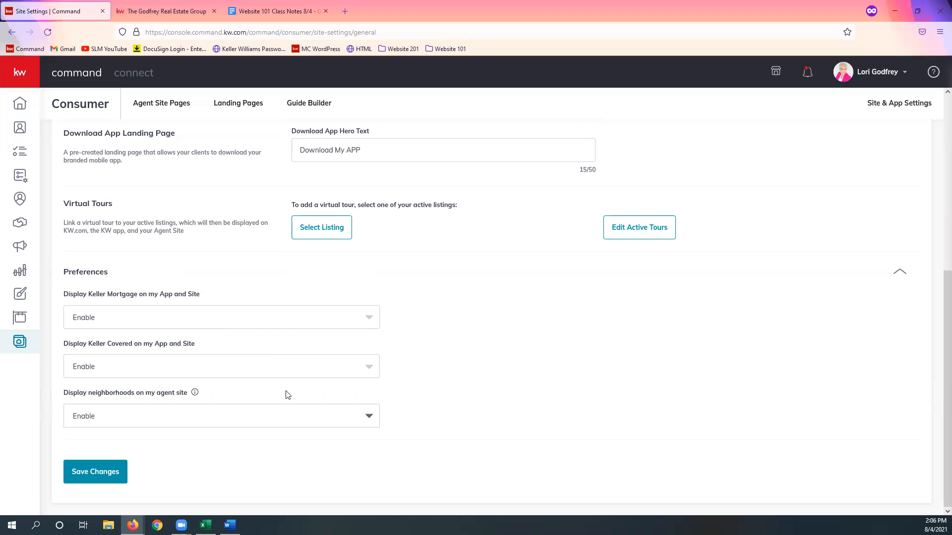
click(305, 318)
click(298, 313)
scroll(191, 491, up, 2)
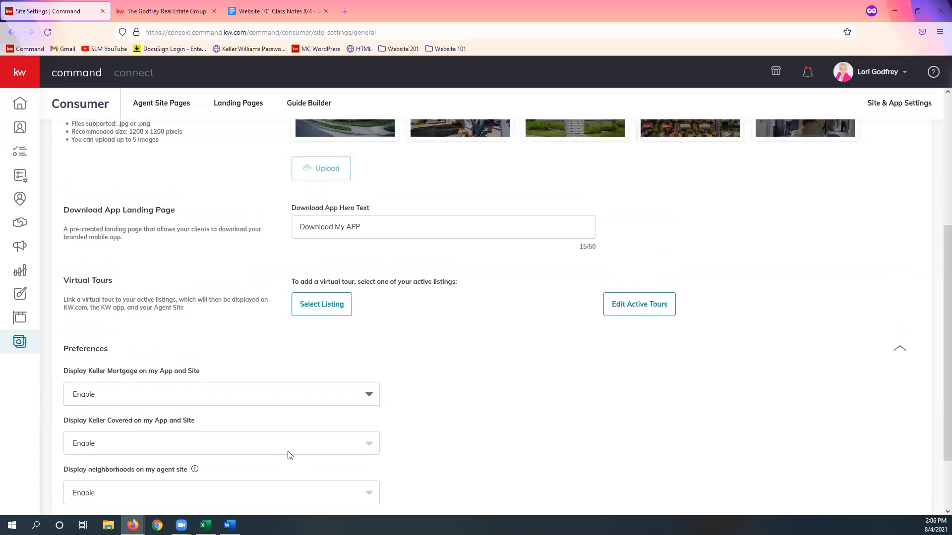
scroll(290, 456, up, 5)
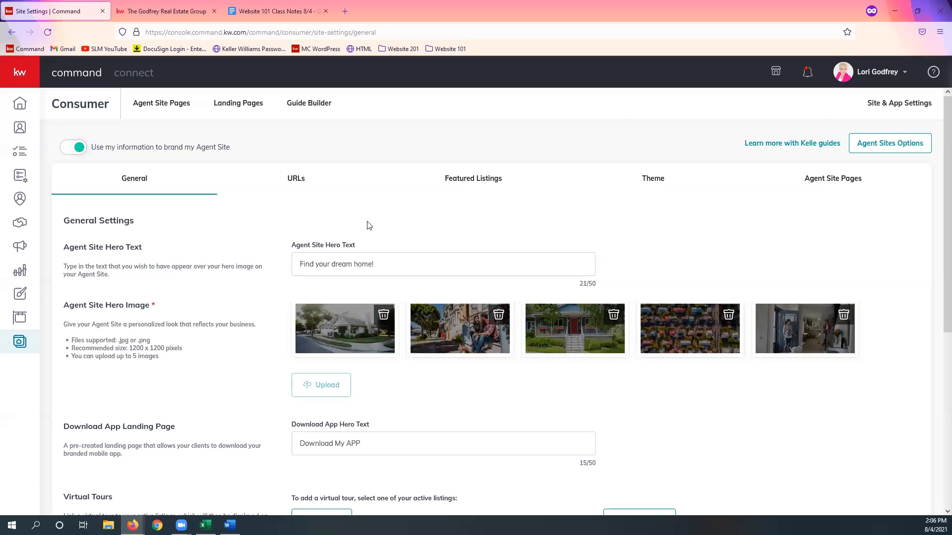
Step: Check the agent site's page list and read the additional tip resources in the Website 101 Class Notes document
click(162, 117)
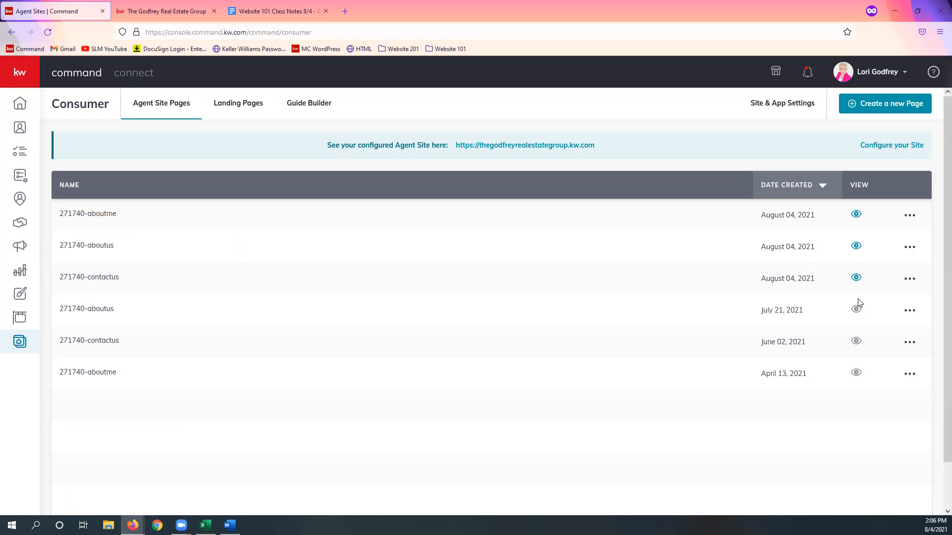
mouse_move(856, 313)
click(288, 7)
scroll(473, 232, down, 3)
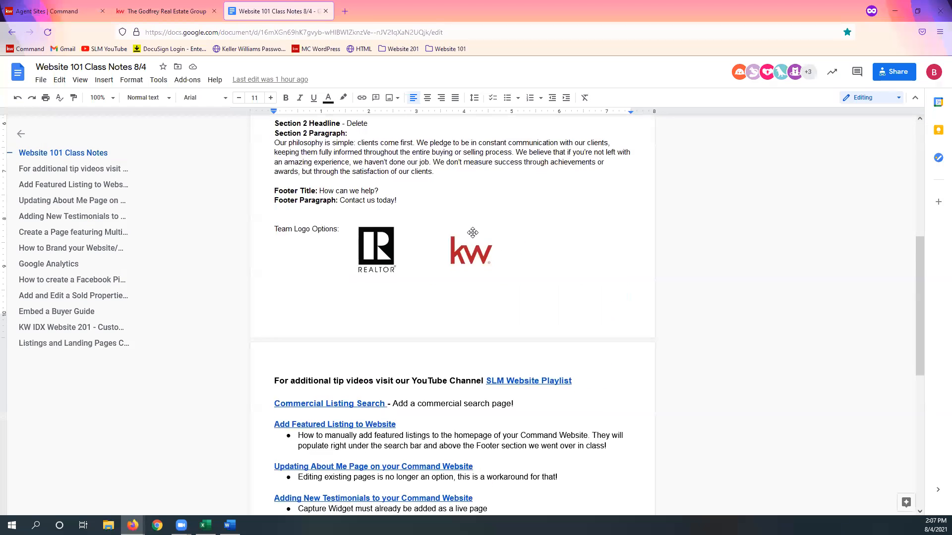
scroll(473, 232, down, 7)
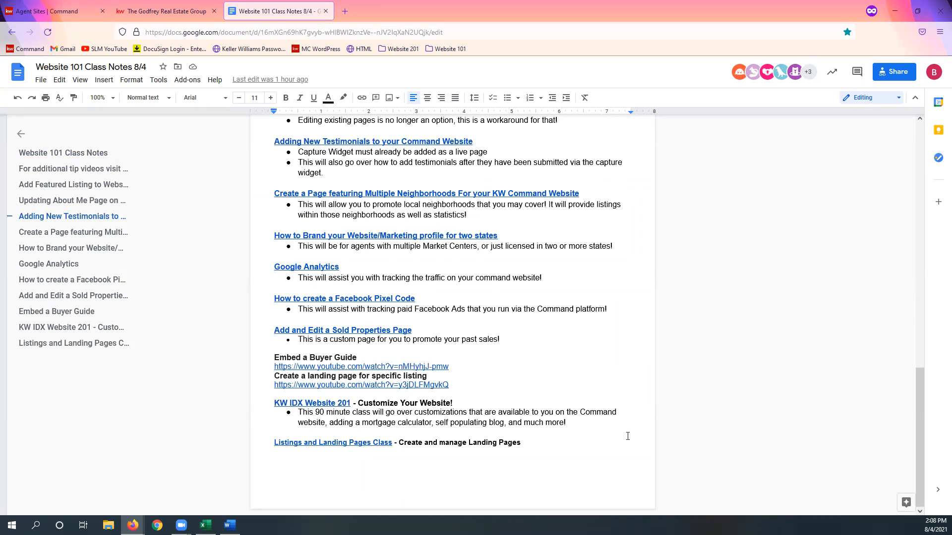
click(39, 9)
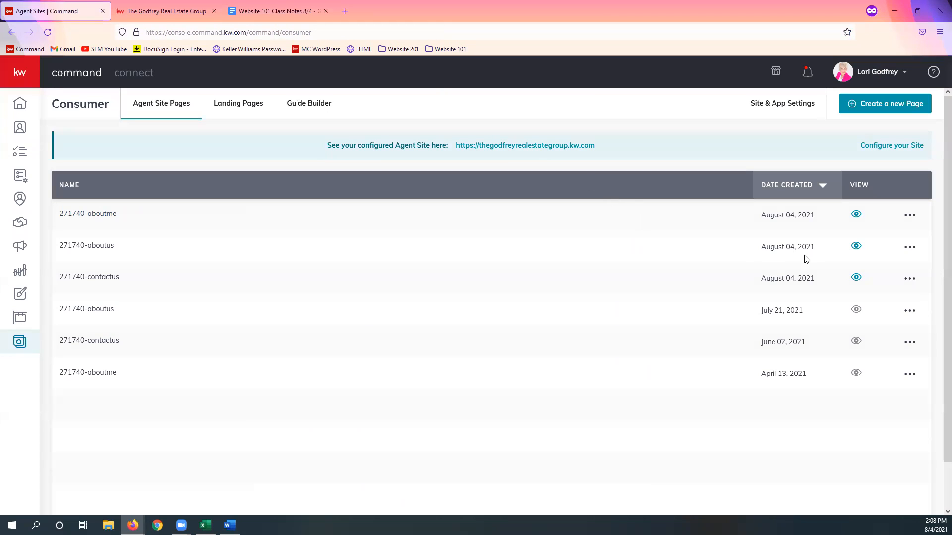